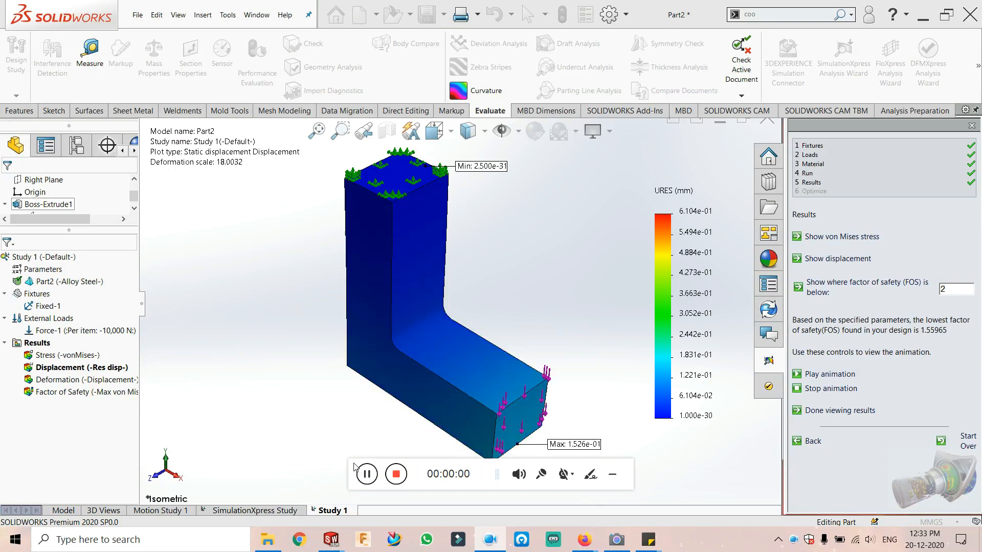
drag(416, 470, 579, 537)
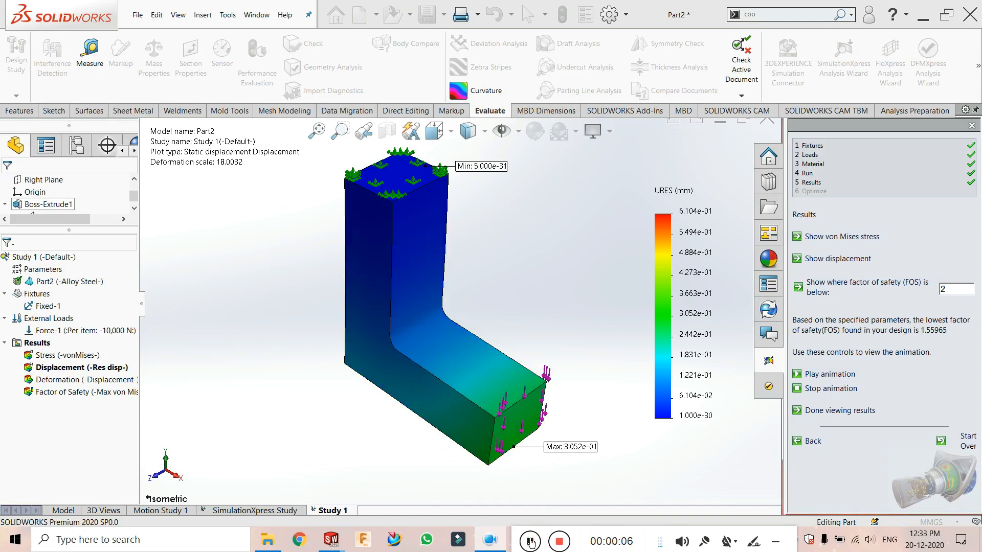
drag(546, 538, 382, 538)
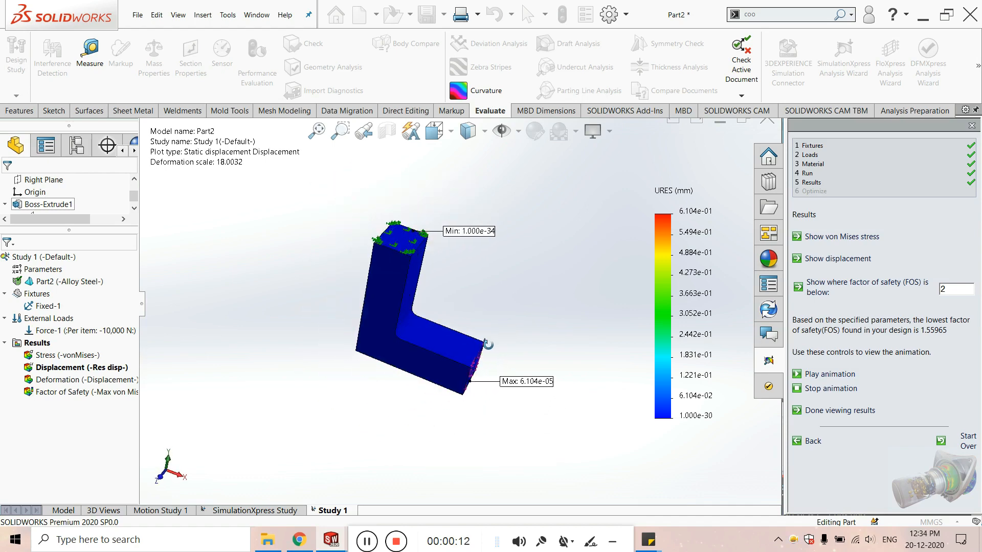
Examine the animated displacement plot of the L-shaped part from several angles and distances.
scroll(450, 301, up, 1)
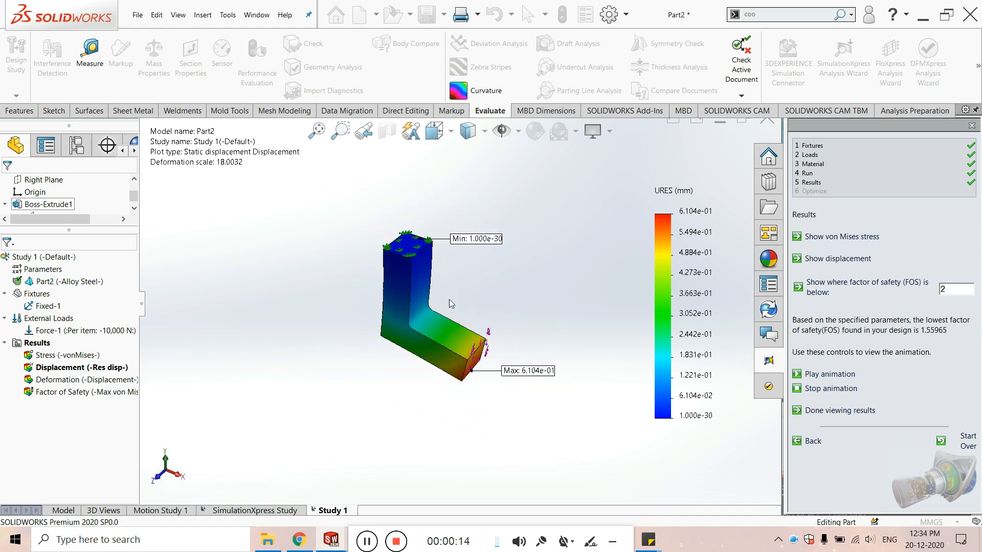
scroll(416, 253, down, 5)
click(424, 246)
click(548, 277)
scroll(552, 322, up, 3)
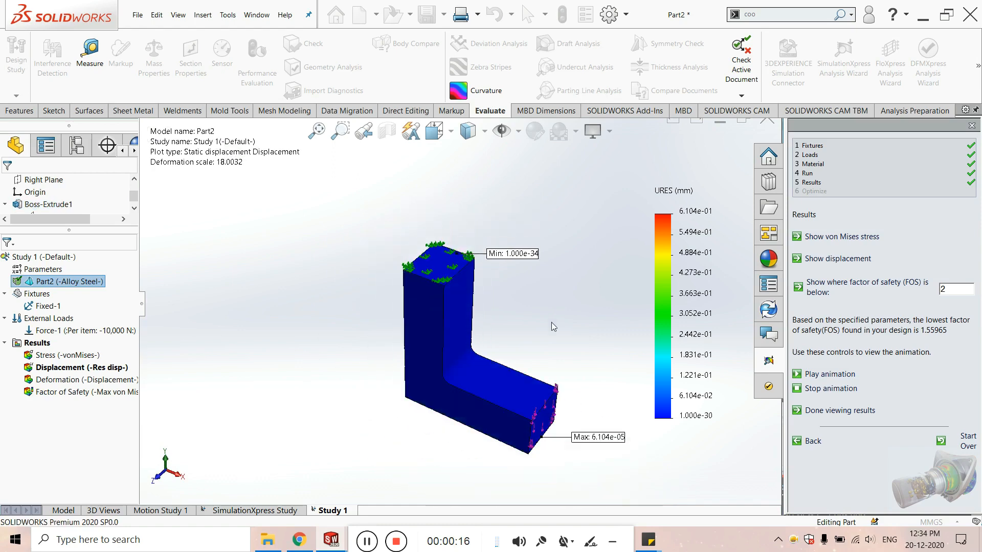
scroll(533, 413, down, 4)
middle_drag(535, 420, 554, 409)
key(f)
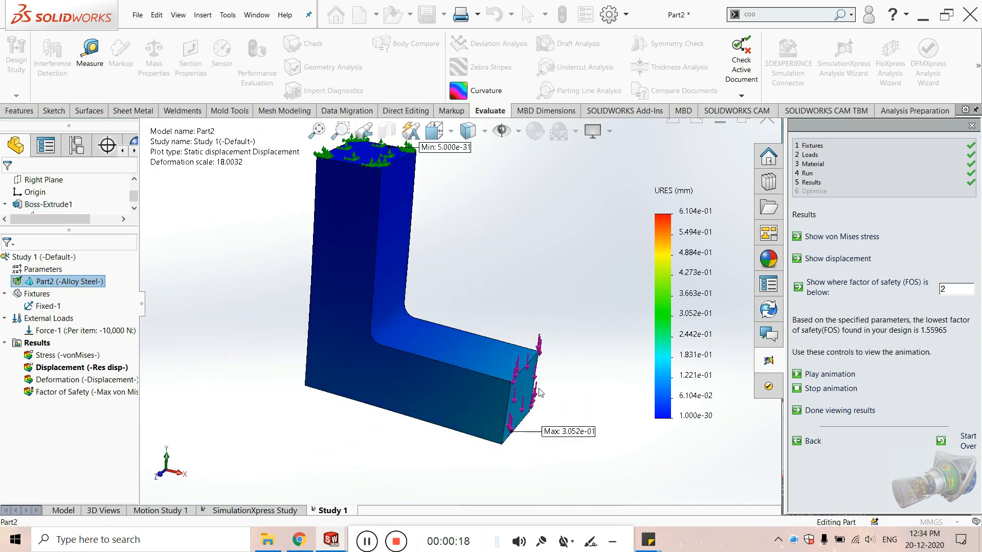
Look over the stress, deformation and factor of safety results of Study 1 and stop the displacement animation.
click(72, 379)
click(81, 394)
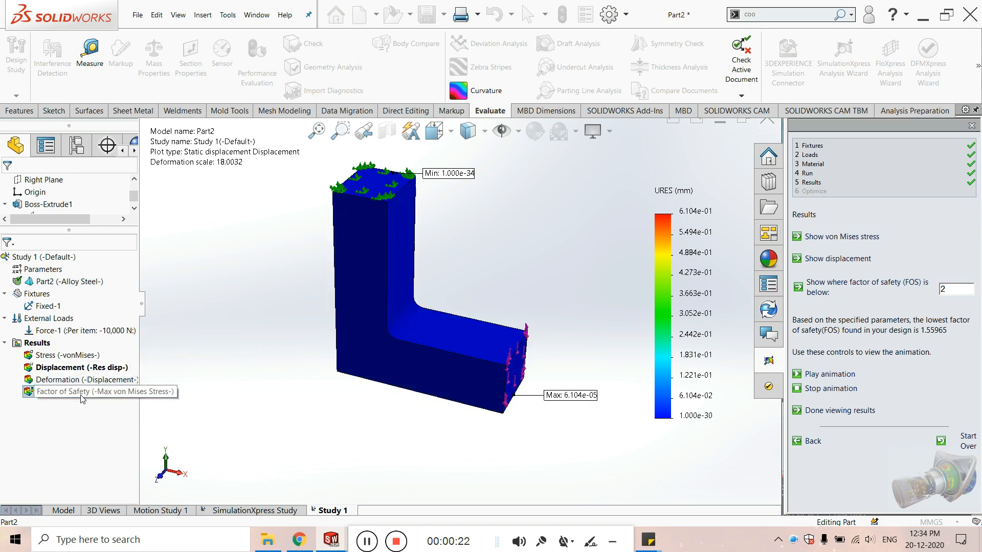
click(68, 357)
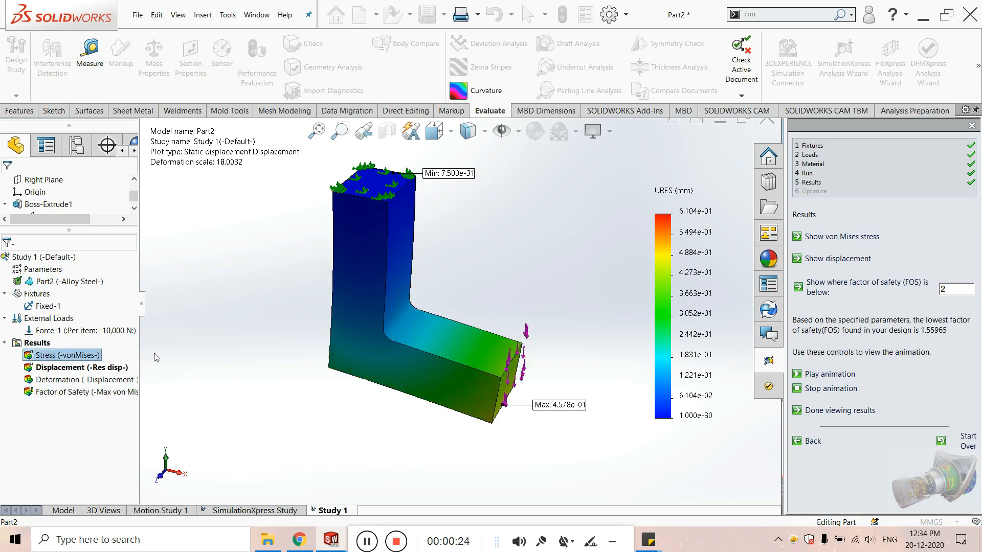
mouse_move(378, 351)
middle_down()
mouse_move(394, 382)
mouse_move(363, 355)
middle_up()
scroll(442, 330, down, 2)
middle_drag(442, 331, 467, 336)
scroll(467, 335, up, 2)
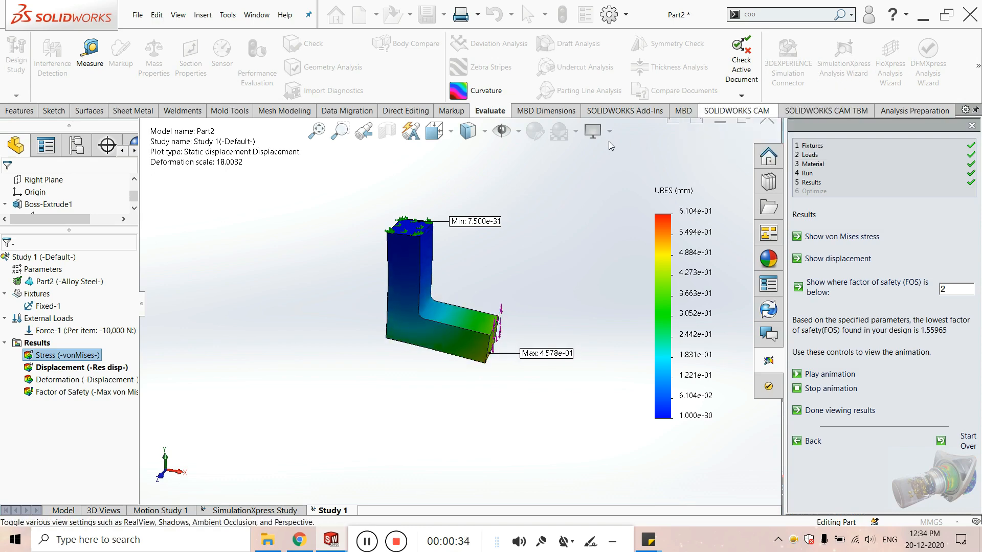
scroll(459, 232, down, 3)
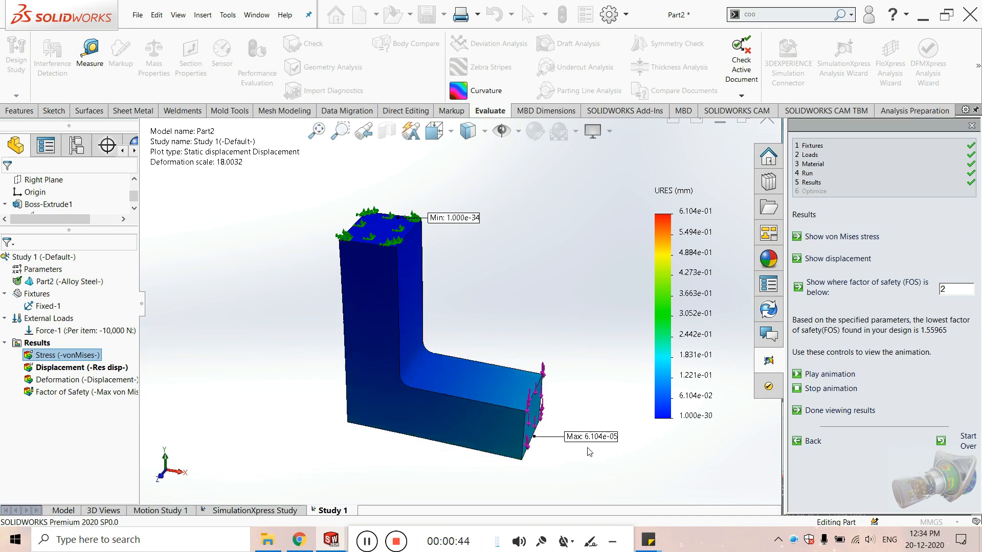
click(821, 390)
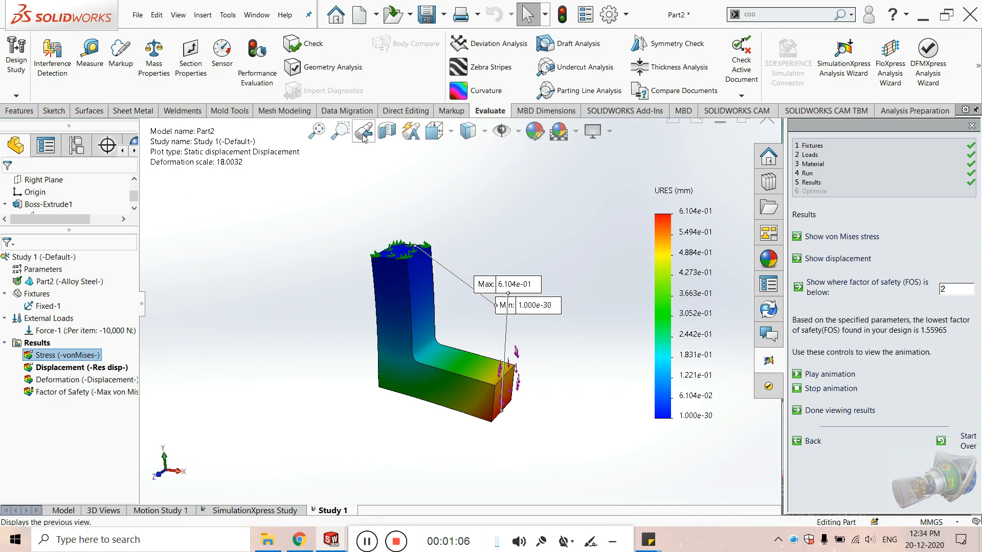
click(20, 111)
click(89, 111)
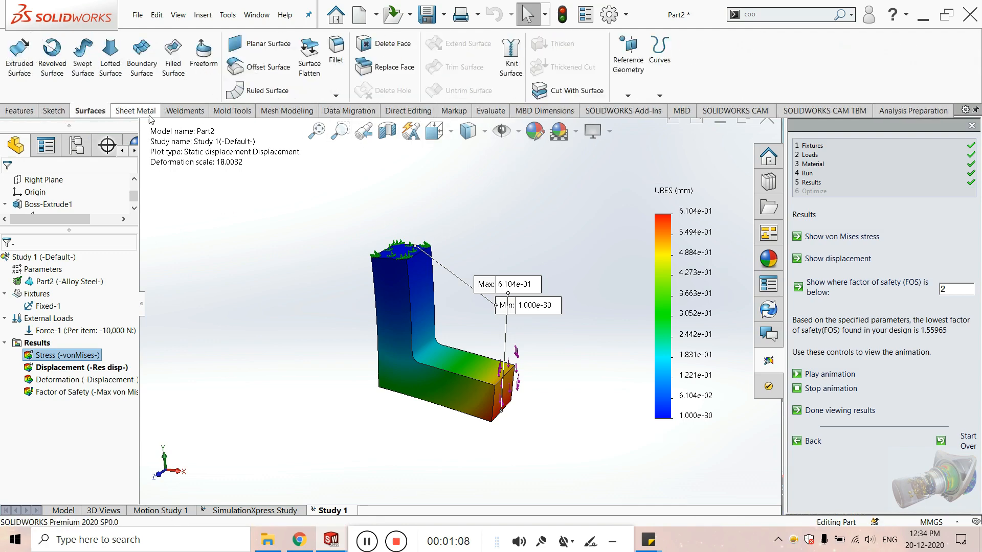
click(133, 110)
click(183, 110)
click(231, 114)
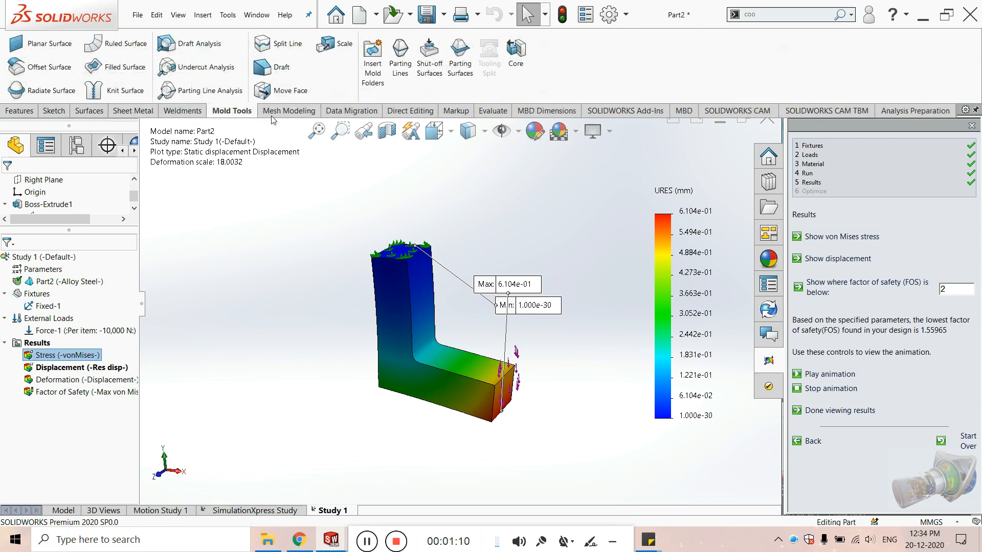
click(409, 111)
click(452, 110)
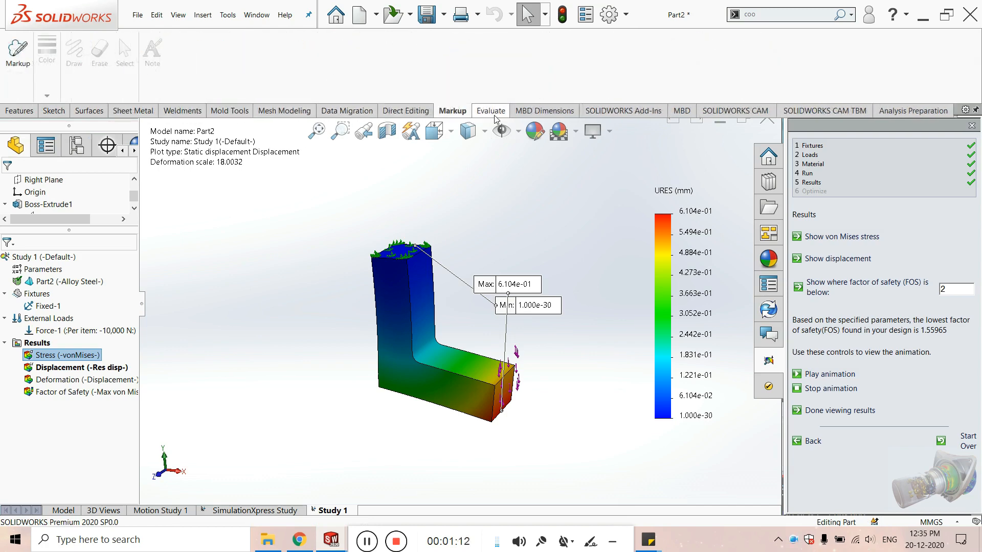
click(491, 111)
click(21, 110)
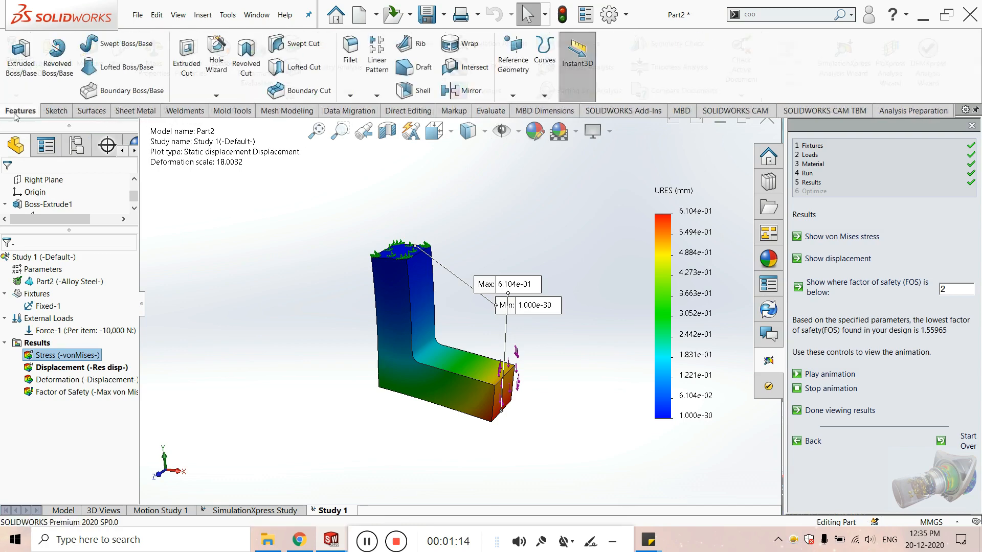
click(137, 111)
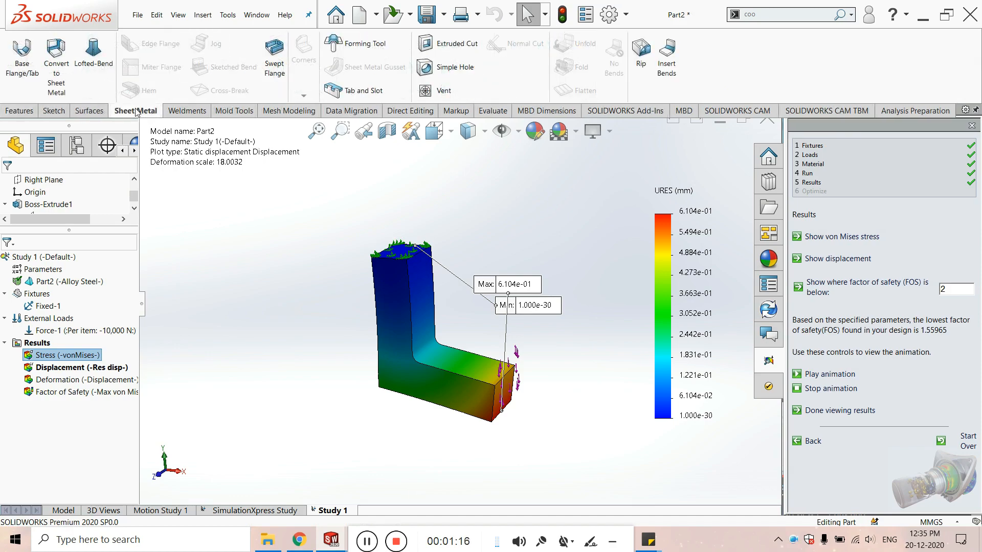
Switch to the CAD Design Master YouTube channel in Chrome and look through its uploaded videos.
click(300, 538)
scroll(376, 286, down, 4)
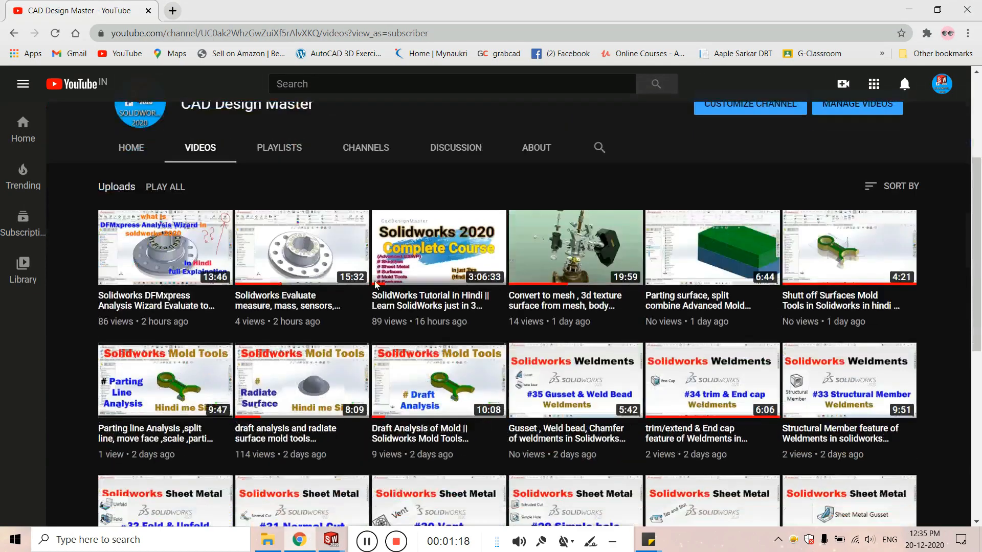
scroll(377, 287, up, 4)
scroll(243, 318, down, 6)
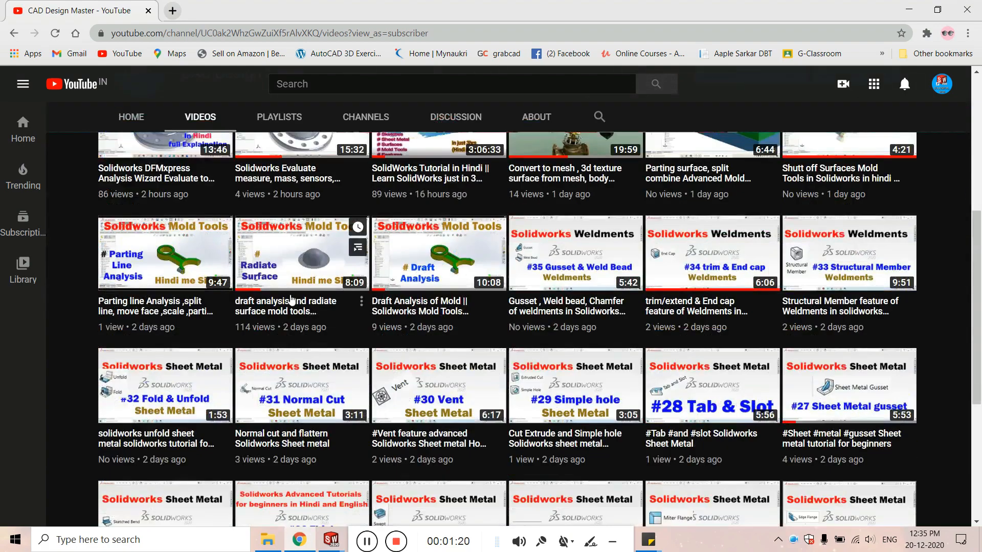
scroll(277, 307, up, 6)
scroll(302, 303, down, 2)
scroll(303, 302, up, 2)
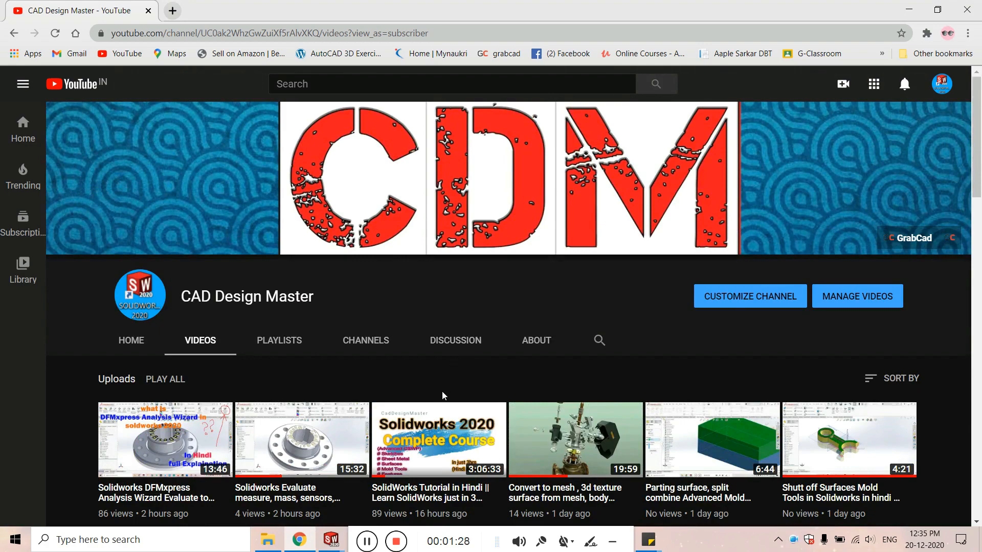
Open the channel's created playlists and look through the SolidWorks tutorial series.
click(280, 354)
scroll(425, 369, down, 4)
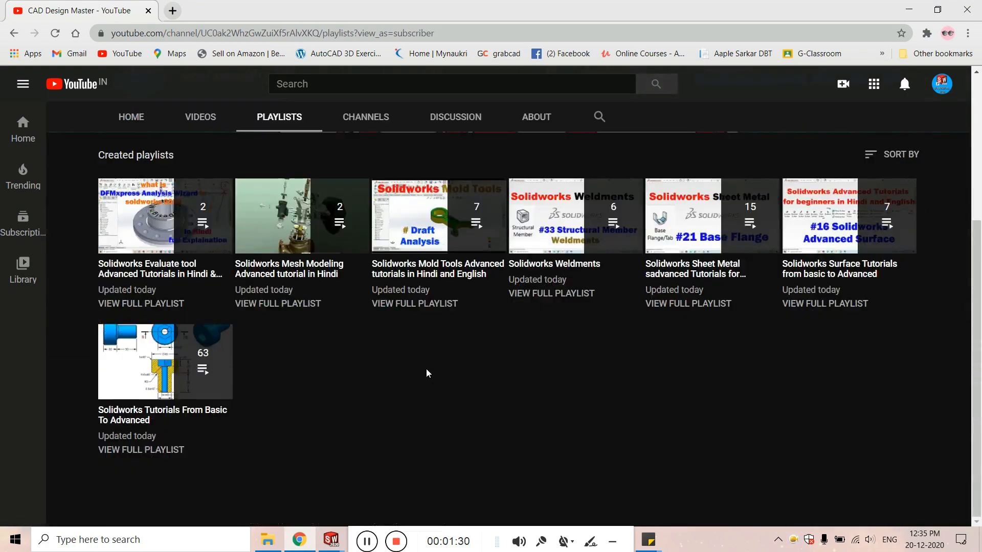
scroll(425, 369, up, 4)
scroll(425, 369, down, 4)
scroll(425, 369, up, 4)
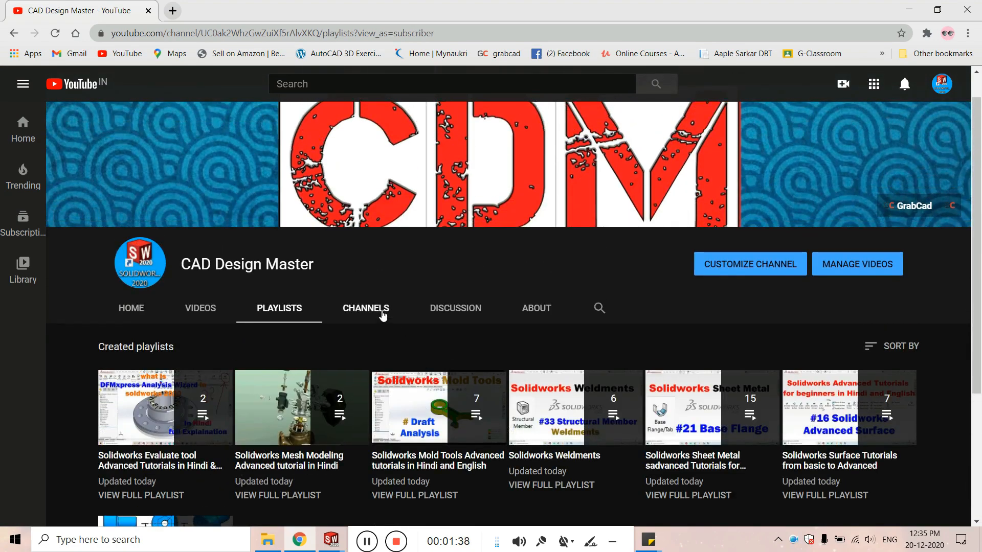
click(383, 313)
click(281, 342)
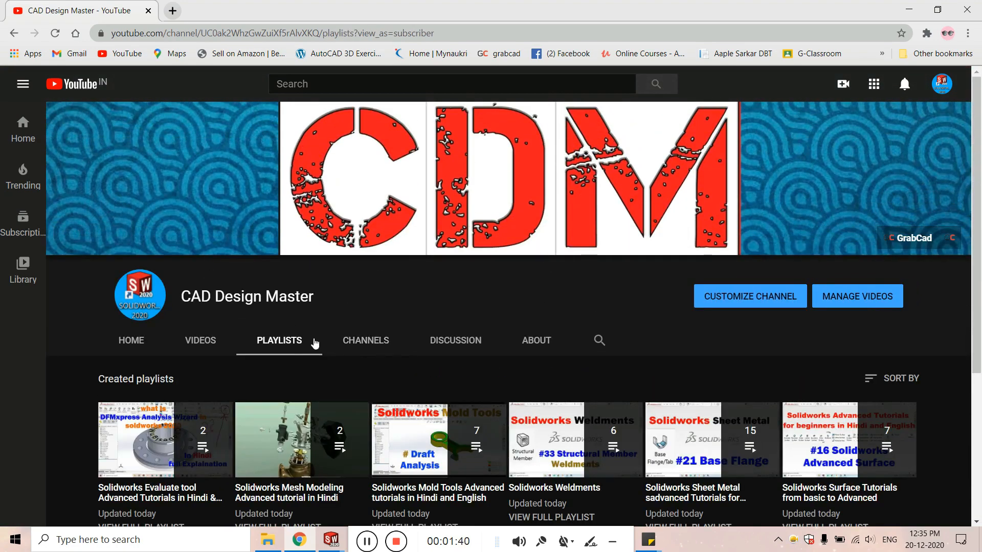
scroll(342, 376, down, 4)
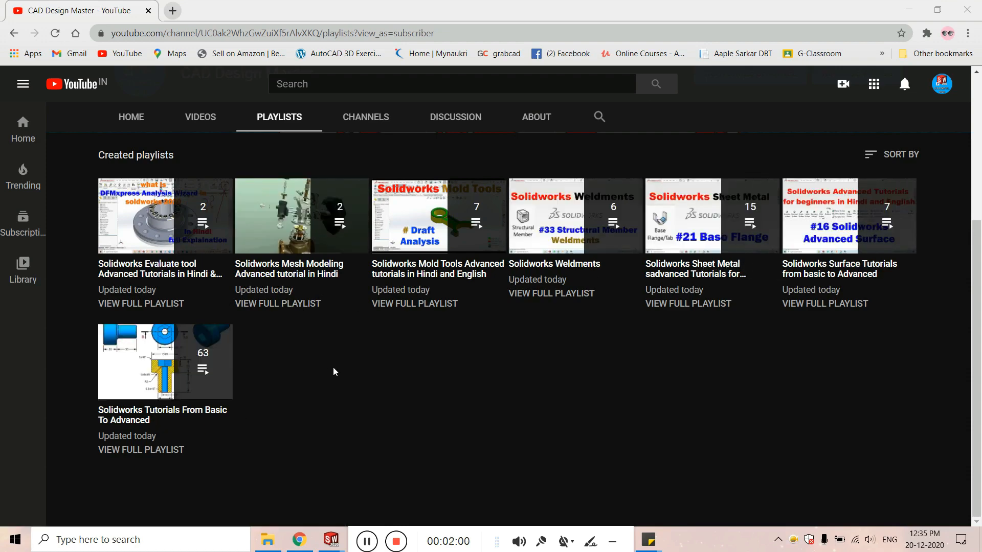
Switch to the DFMx analysis part in SolidWorks, saving the SimulationXpress data of the L-shaped part.
mouse_move(331, 540)
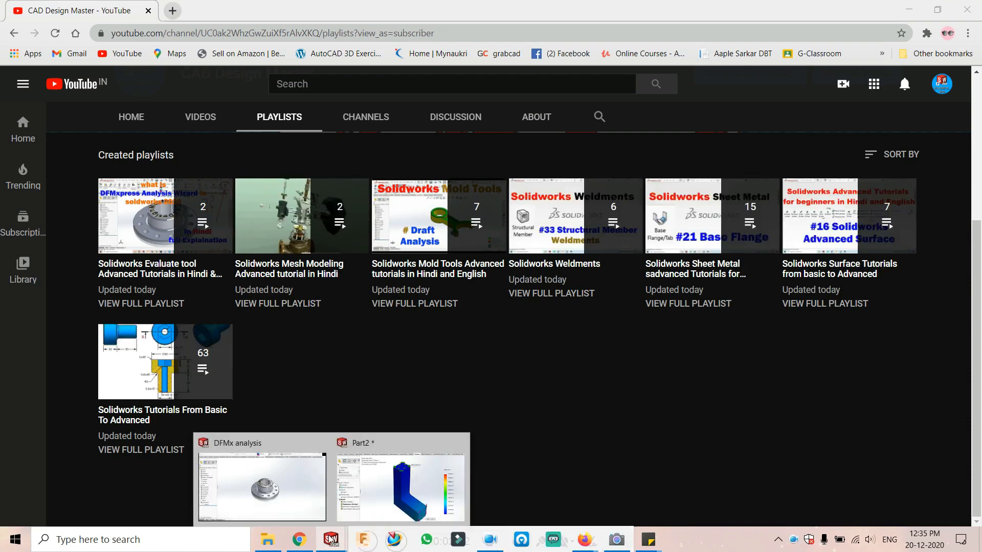
click(261, 486)
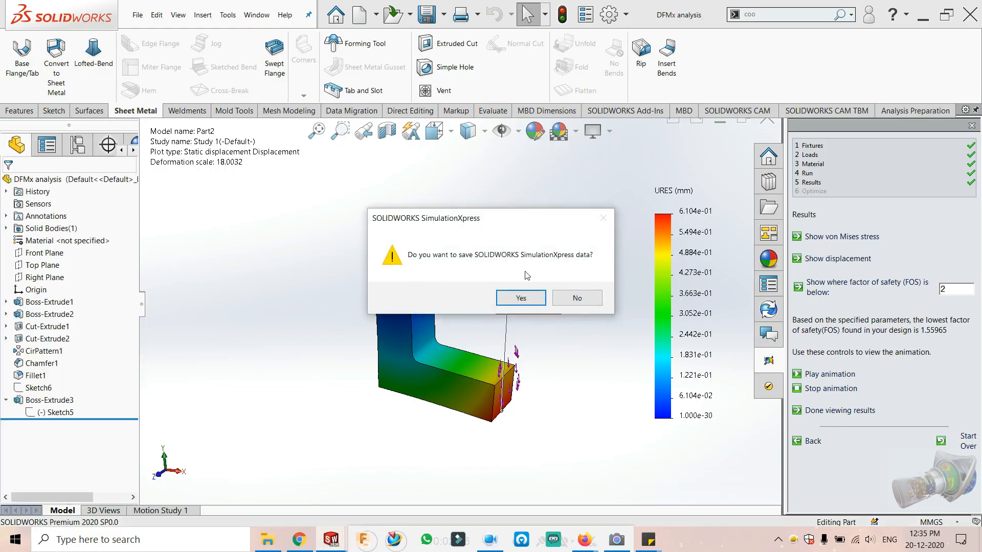
click(521, 298)
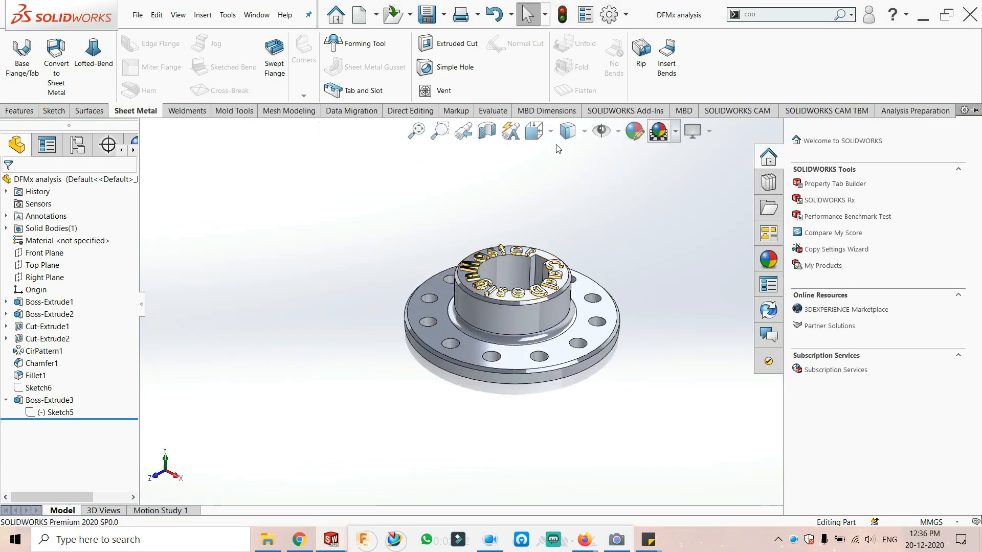
View the DFMXpress rule parameters for the flange and inspect the part from different angles.
middle_drag(555, 270, 570, 290)
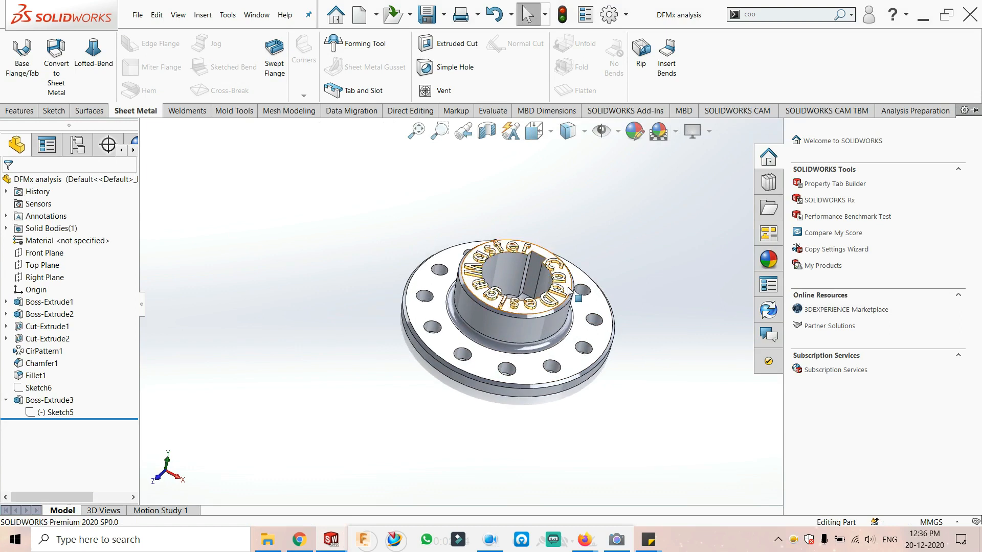
click(769, 362)
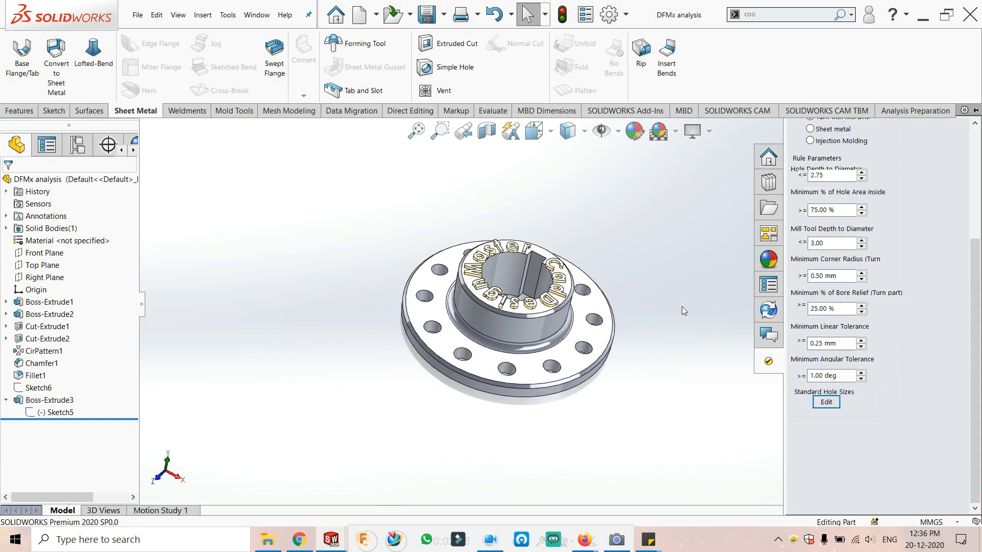
middle_drag(663, 329, 597, 302)
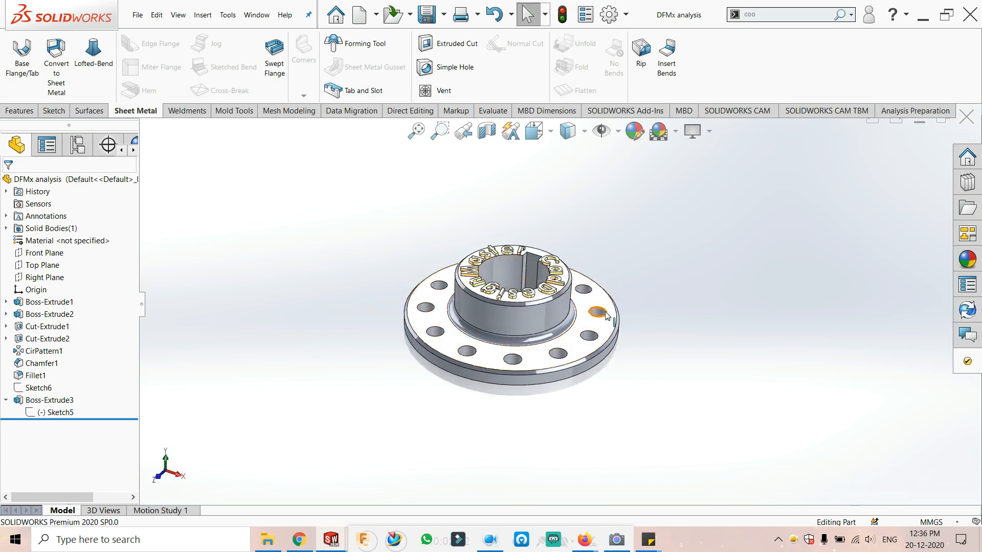
Switch to the Part2 document and bring up the Evaluate tools.
mouse_move(326, 538)
click(388, 493)
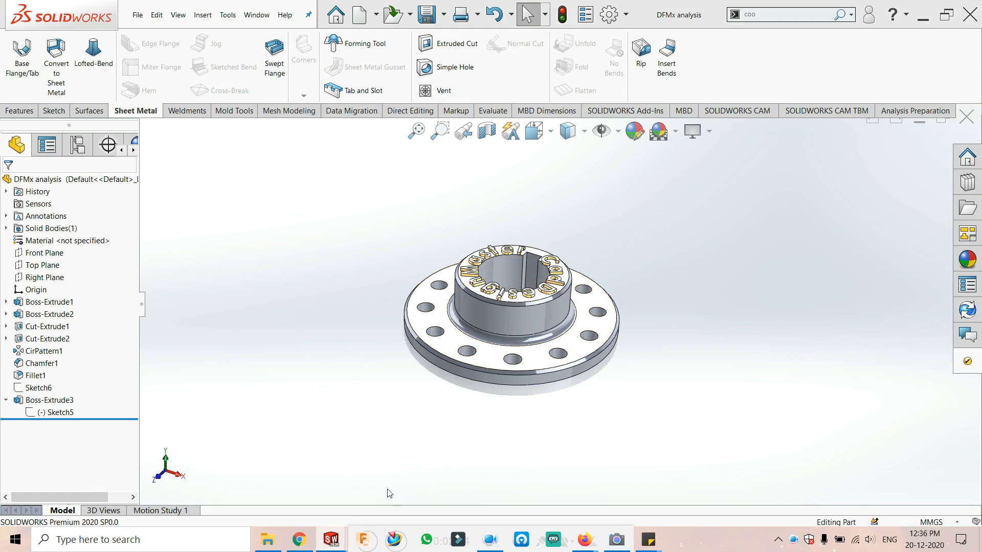
middle_drag(585, 294, 650, 307)
click(490, 110)
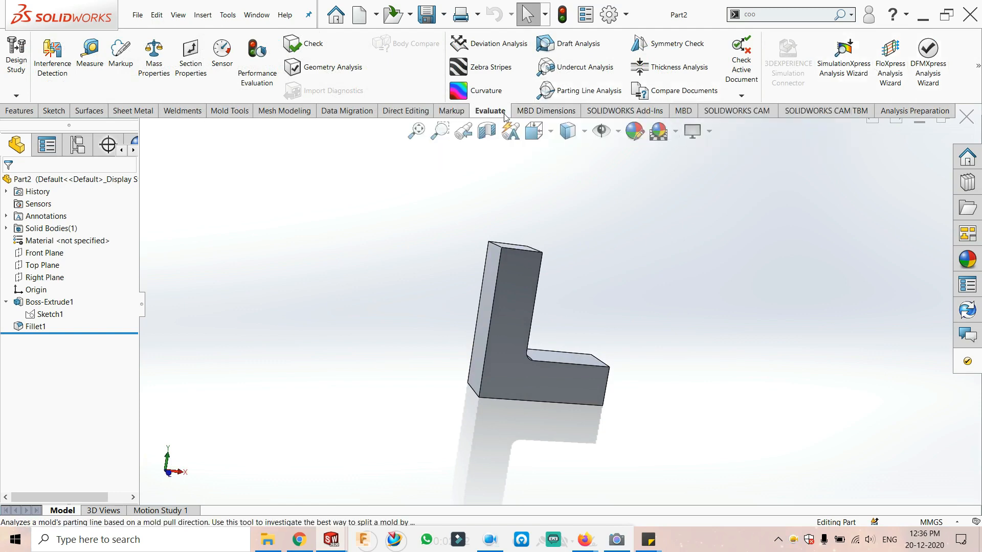
Show the L-shaped part in isometric view and examine its faces and inner fillet.
key(ctrl+7)
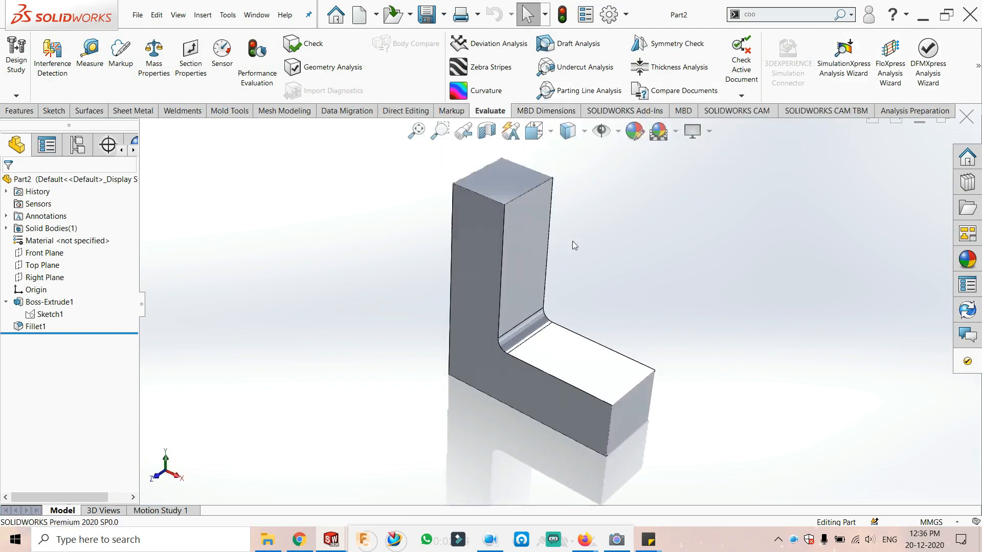
scroll(609, 330, up, 5)
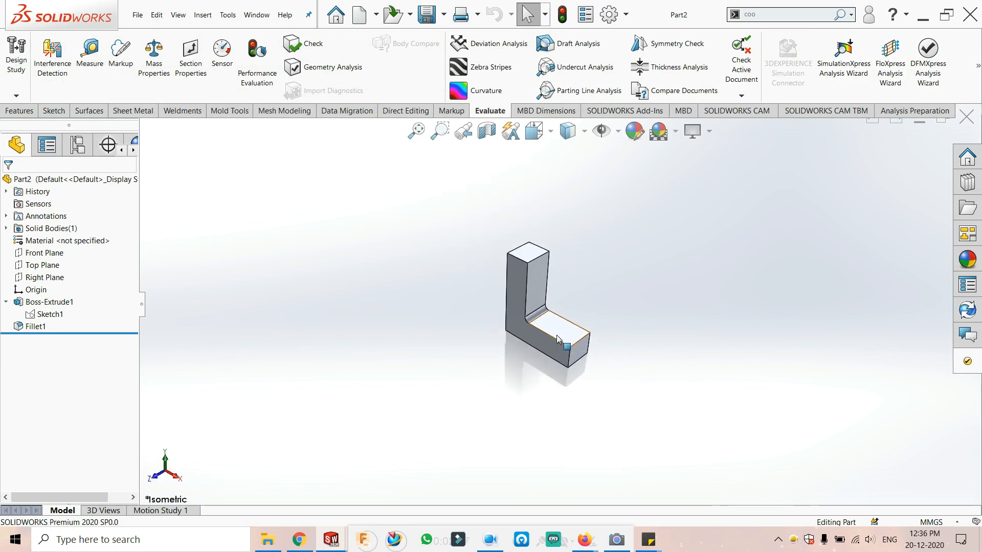
middle_drag(556, 335, 623, 273)
scroll(585, 314, down, 3)
scroll(623, 272, down, 2)
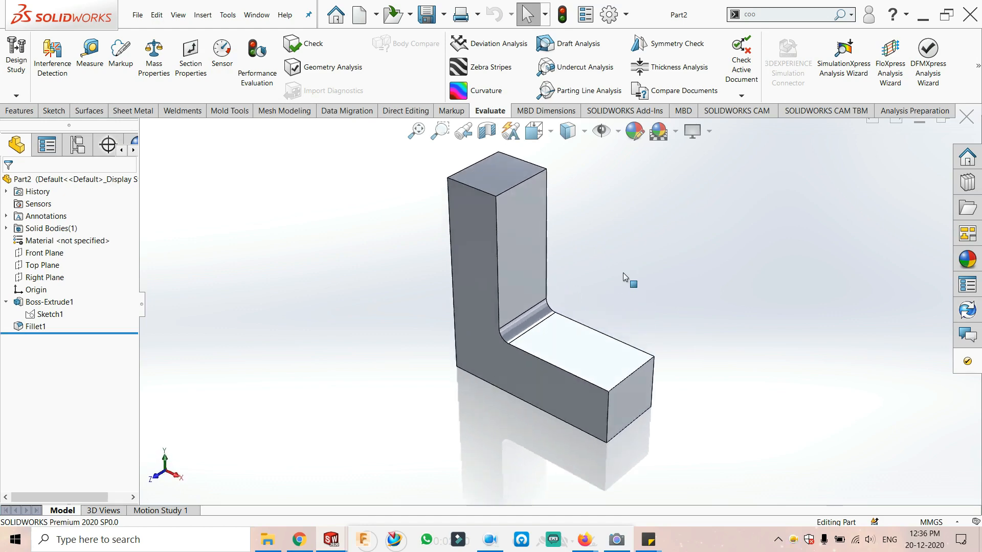
key(ctrl+7)
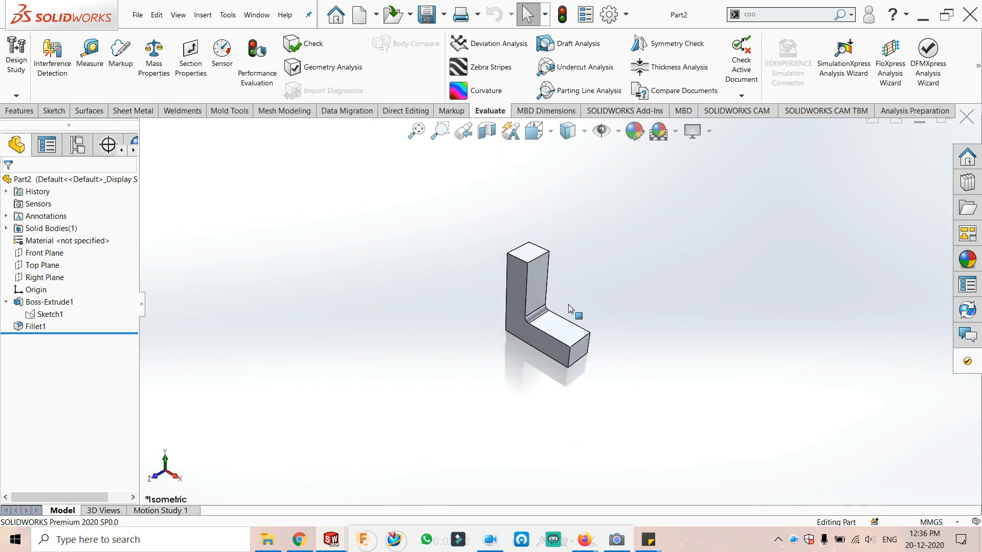
scroll(569, 305, up, 2)
scroll(558, 327, down, 3)
scroll(559, 328, up, 3)
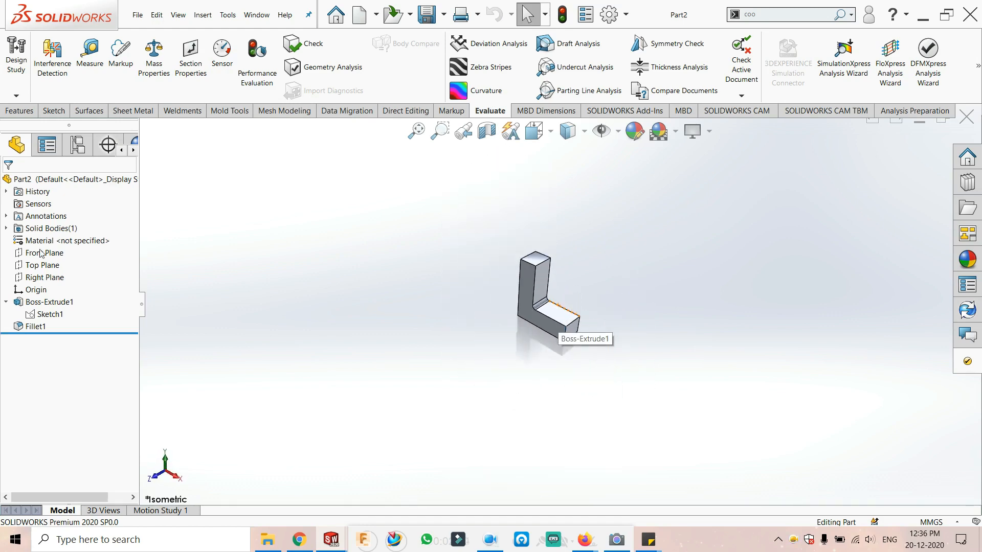
Examine the dimensions of the L-shaped extrusion and the sketch beneath it.
click(49, 314)
click(5, 303)
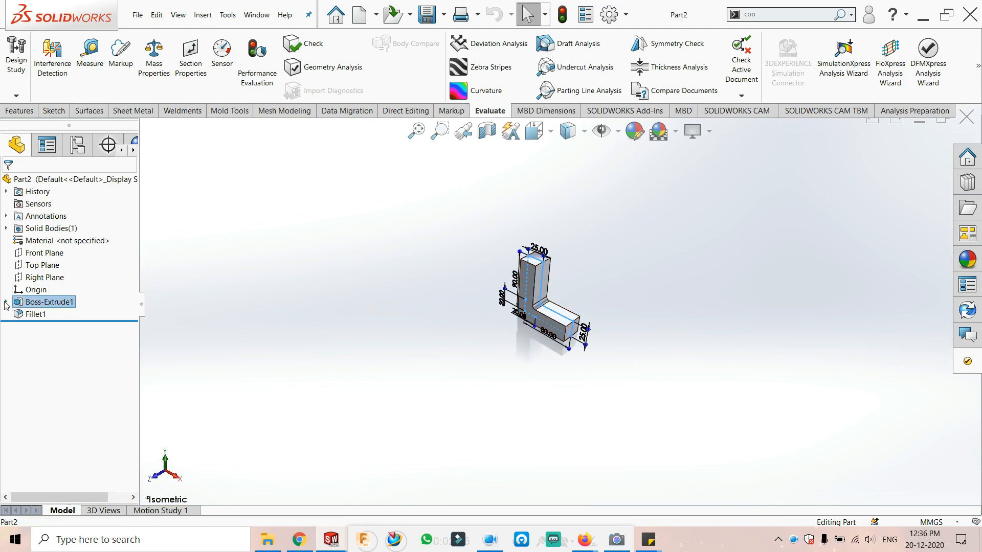
click(5, 302)
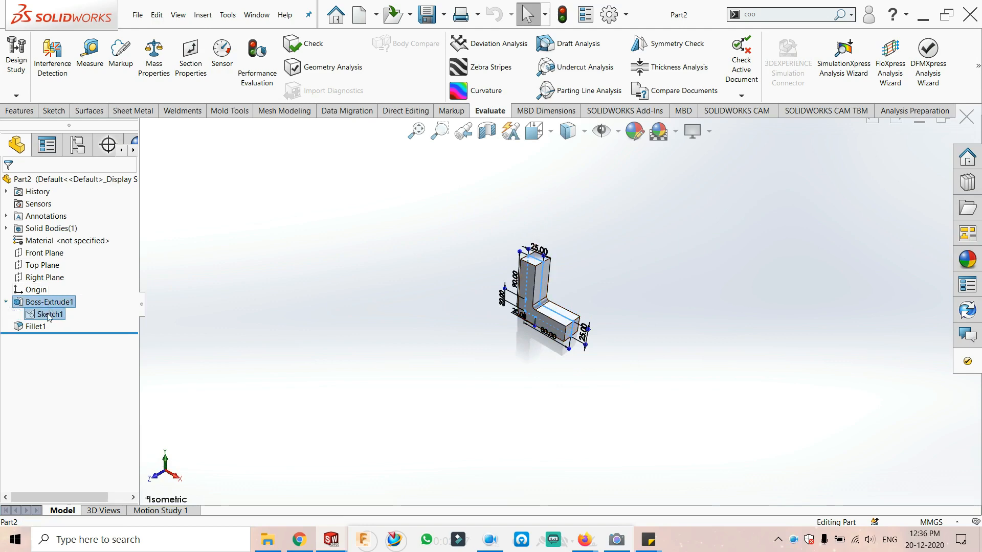
click(17, 329)
click(307, 288)
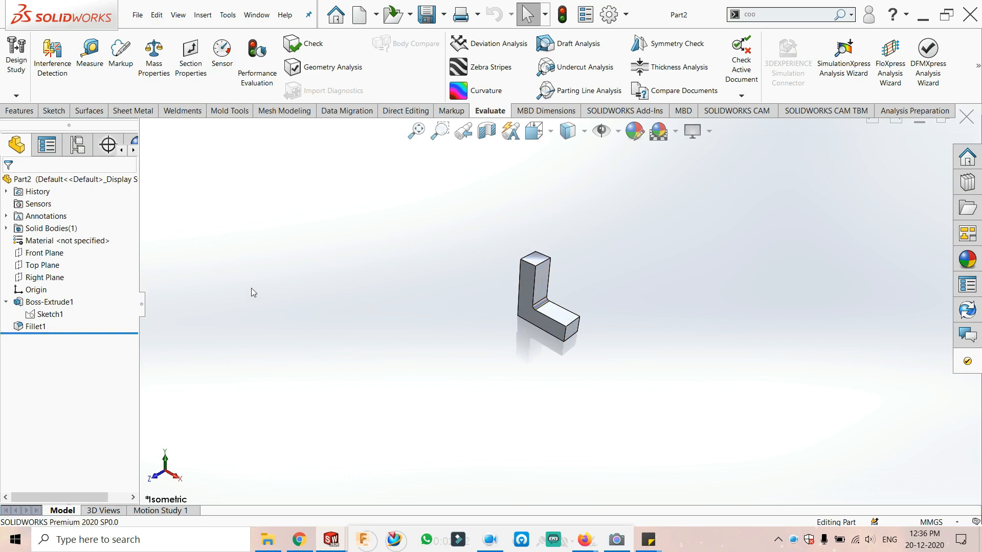
scroll(657, 306, up, 3)
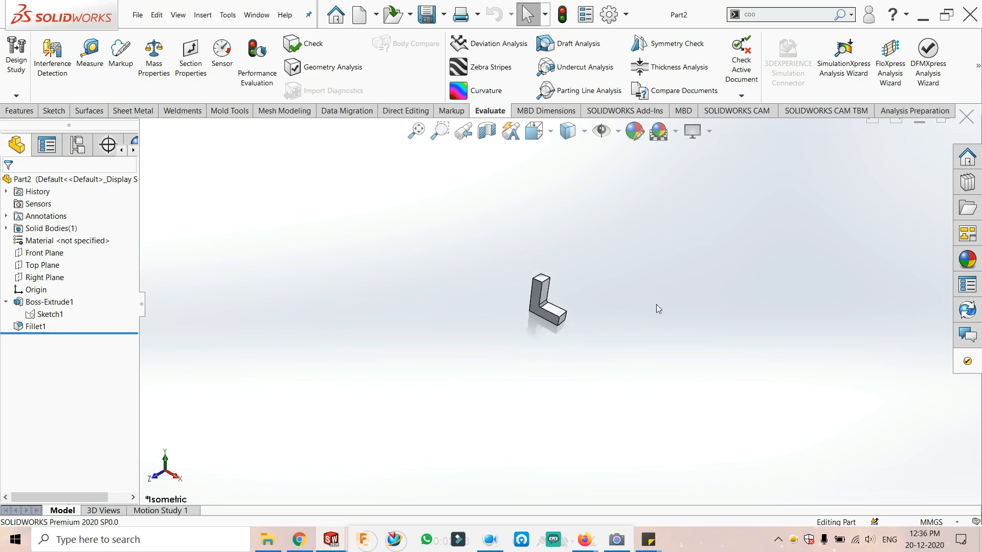
Close Part2 and create a new part document.
click(974, 124)
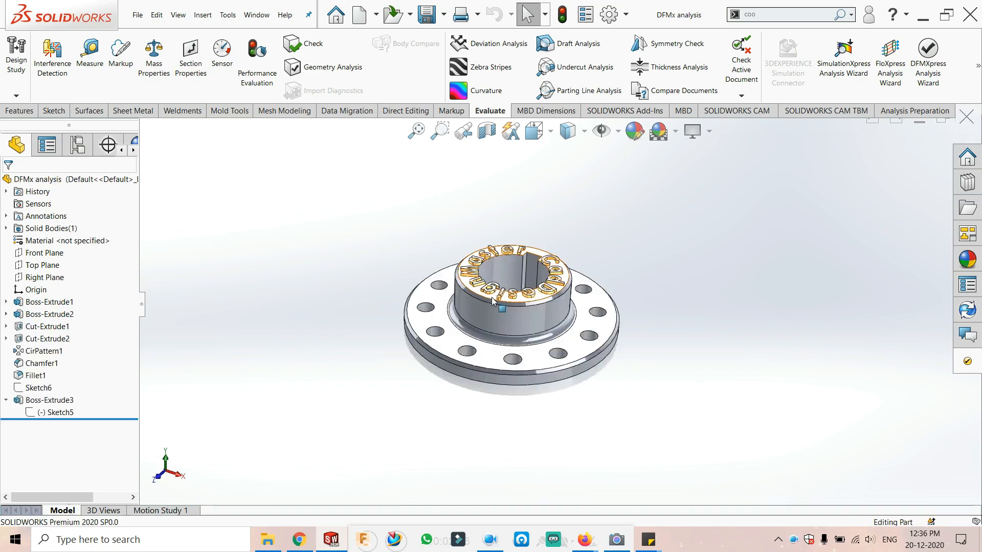
key(ctrl+n)
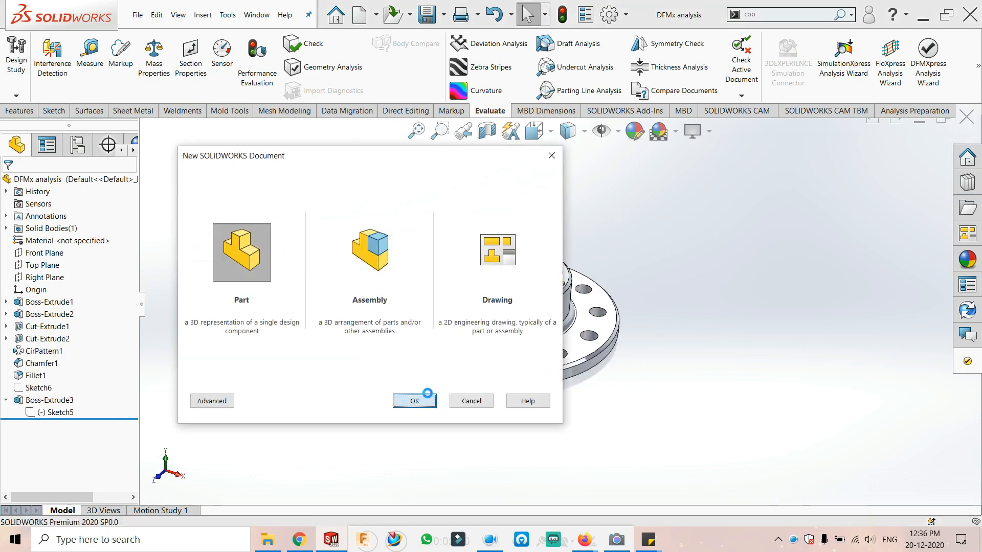
click(413, 401)
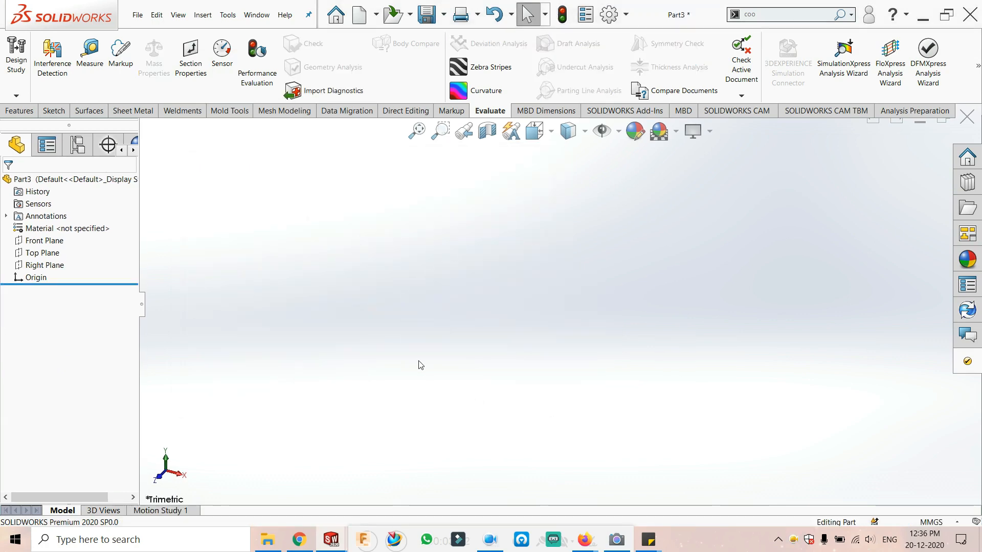
Sketch a vertical and a horizontal rectangle on the Front Plane, both starting at the origin and overlapping in an L shape.
click(45, 241)
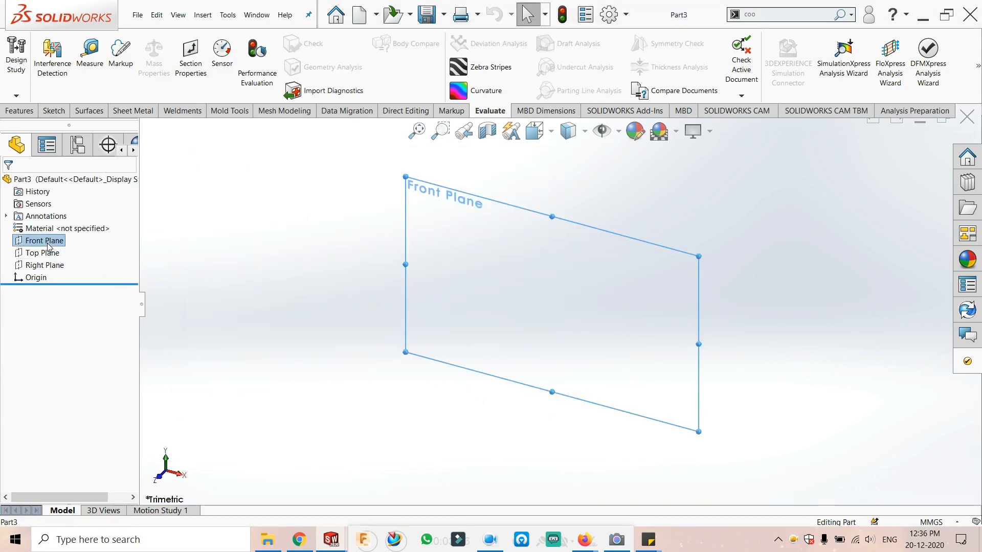
right_click(48, 246)
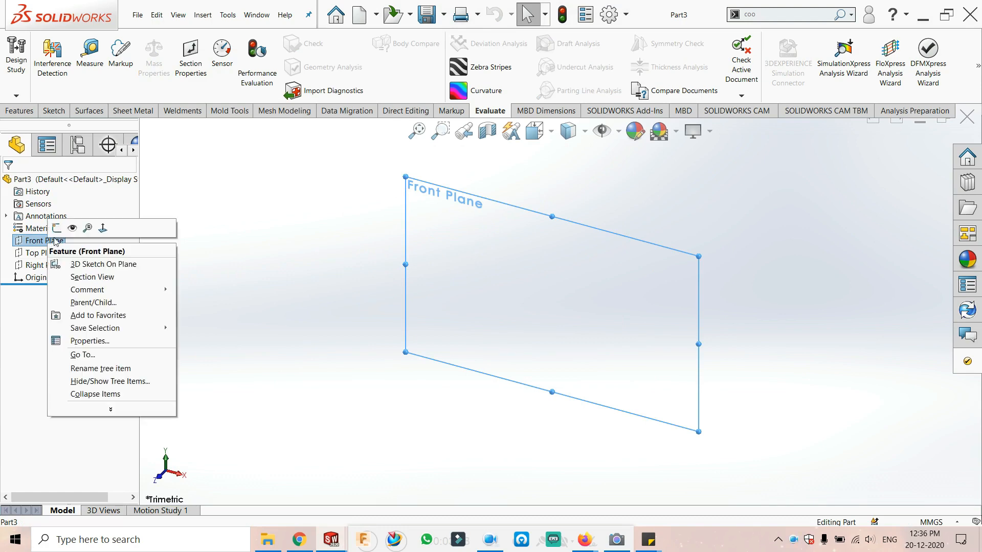
click(55, 226)
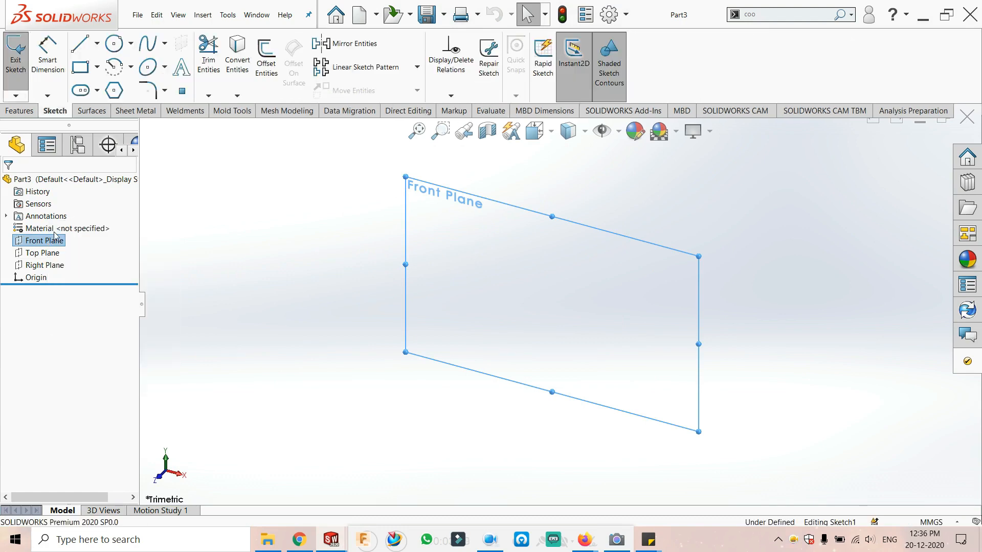
click(81, 67)
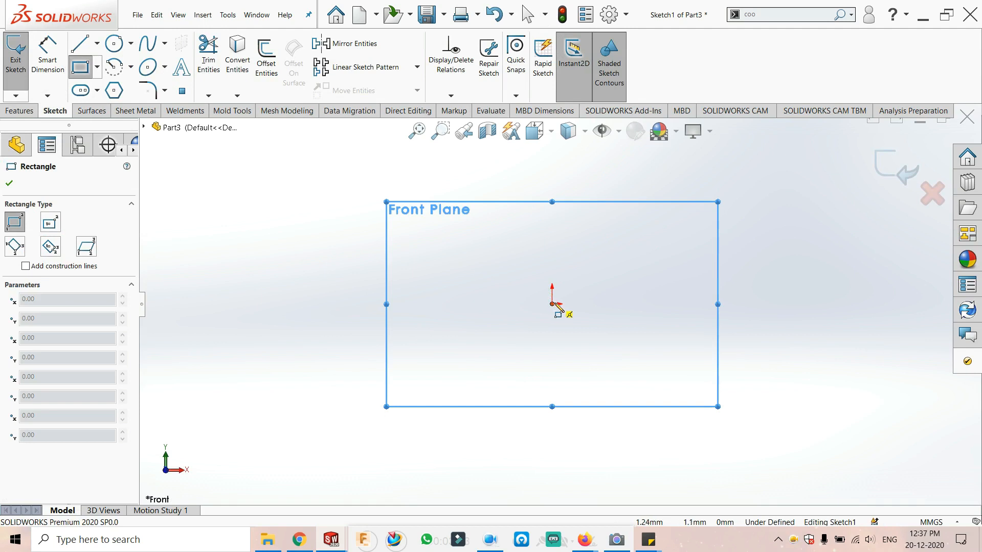
drag(552, 304, 583, 161)
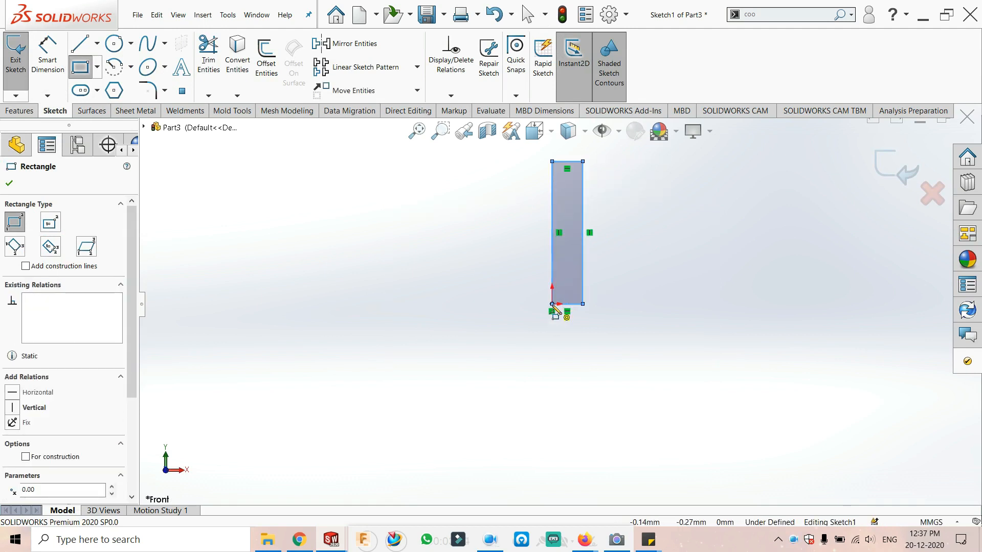
drag(553, 305, 753, 255)
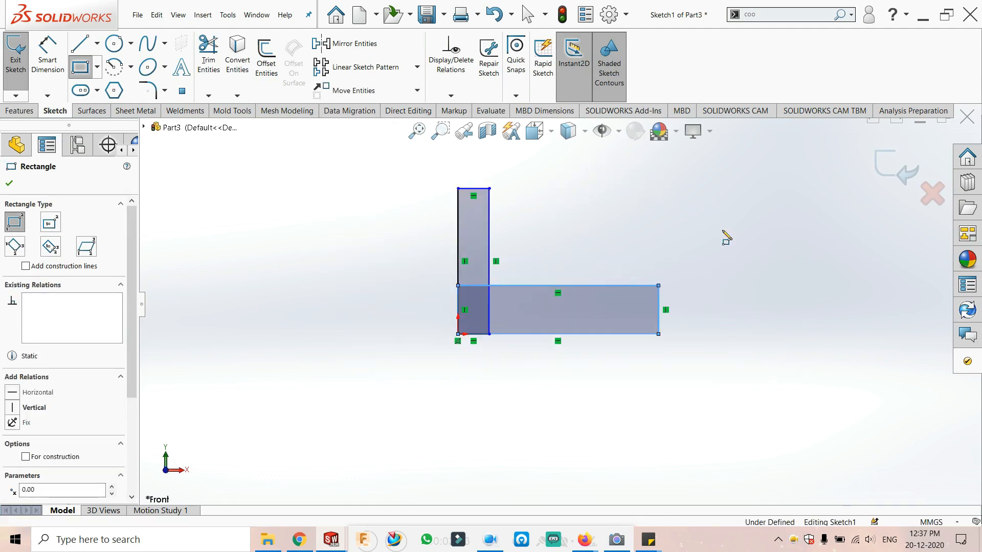
Try to dimension the height of the horizontal rectangle at its free end.
right_drag(723, 231, 723, 205)
scroll(682, 291, down, 4)
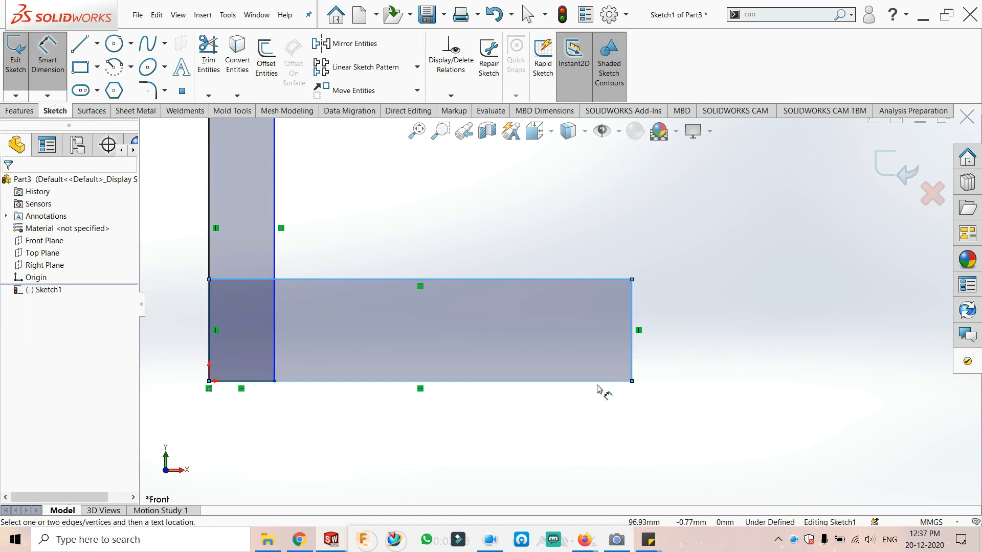
click(632, 316)
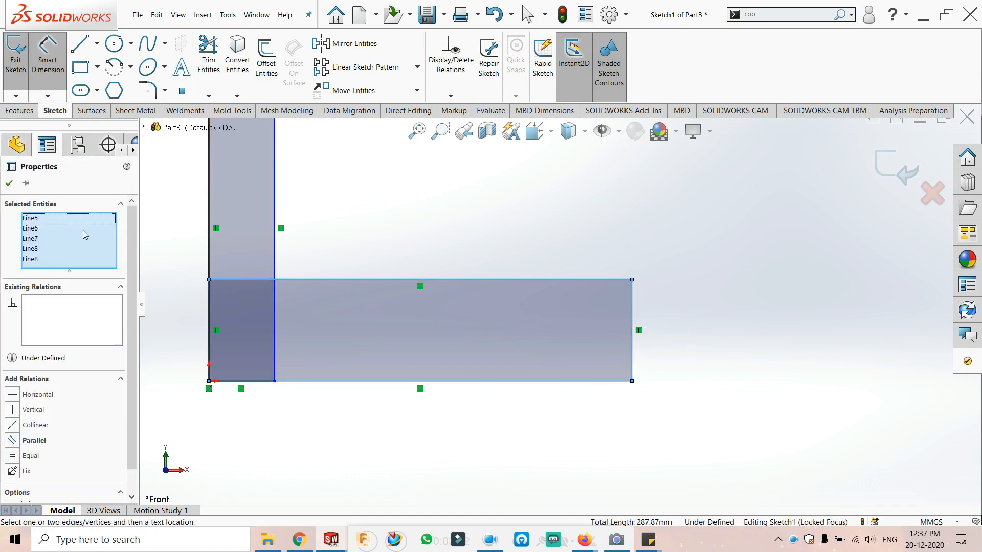
click(522, 214)
scroll(569, 258, up, 4)
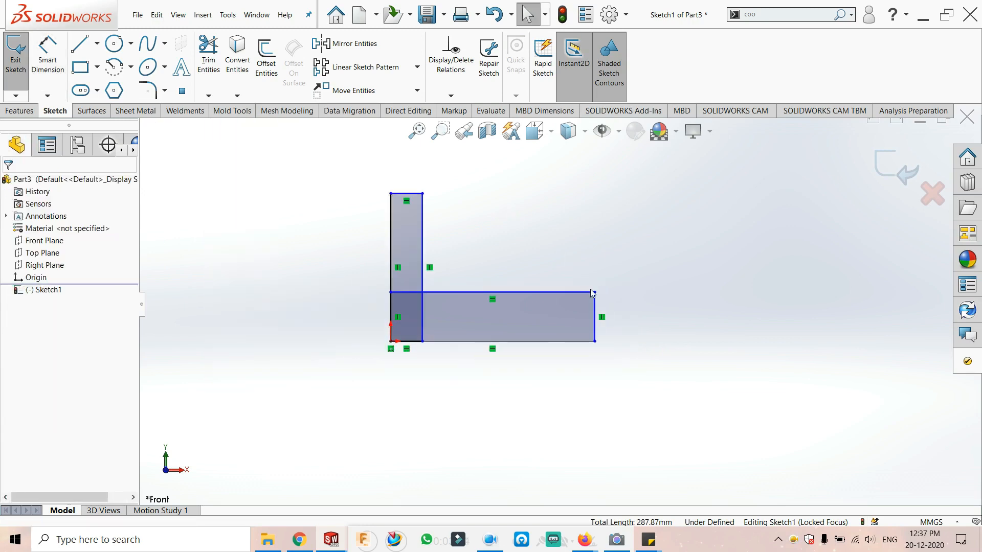
scroll(575, 293, down, 3)
right_drag(712, 303, 710, 207)
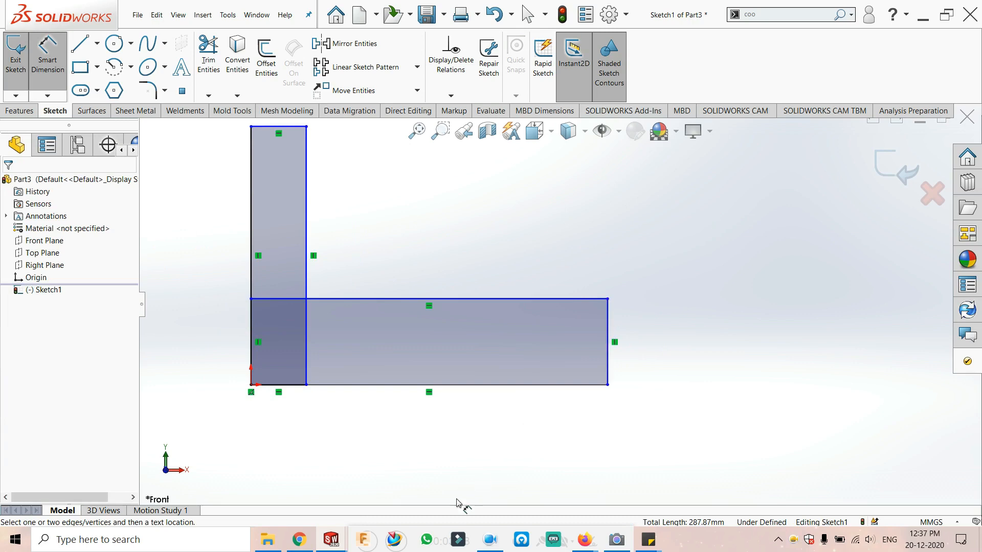
mouse_move(488, 547)
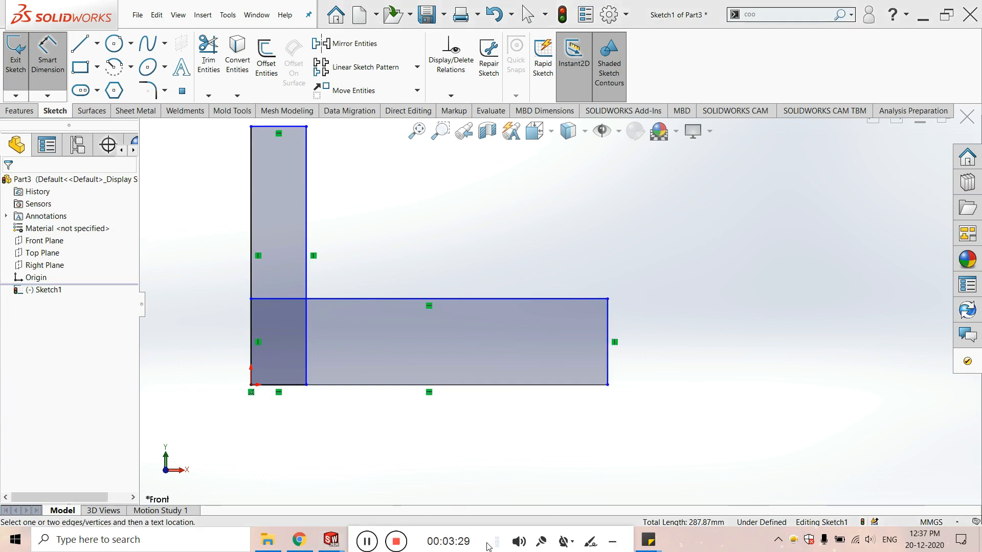
click(610, 323)
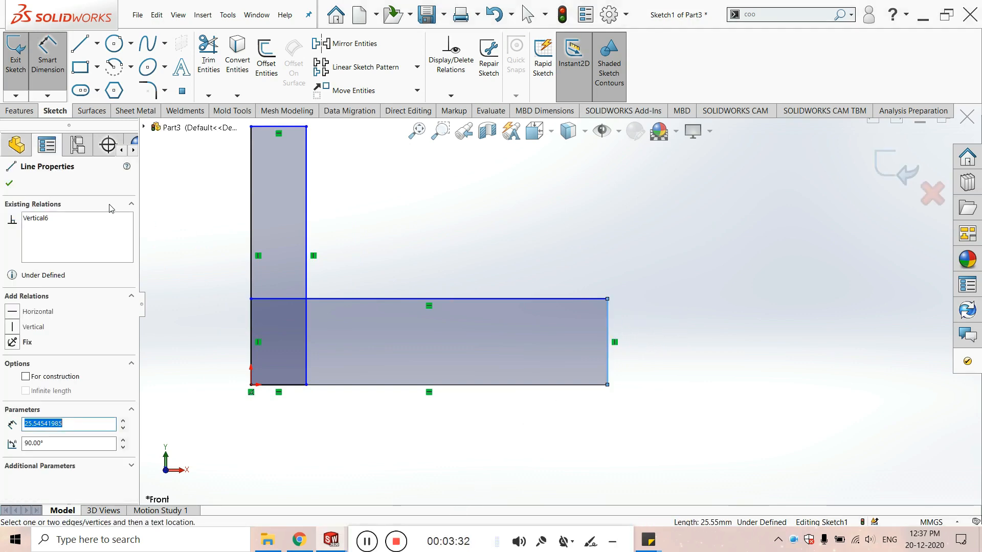
click(9, 184)
key(Escape)
Try to dimension the width of the vertical rectangle at its top edge.
scroll(464, 322, up, 3)
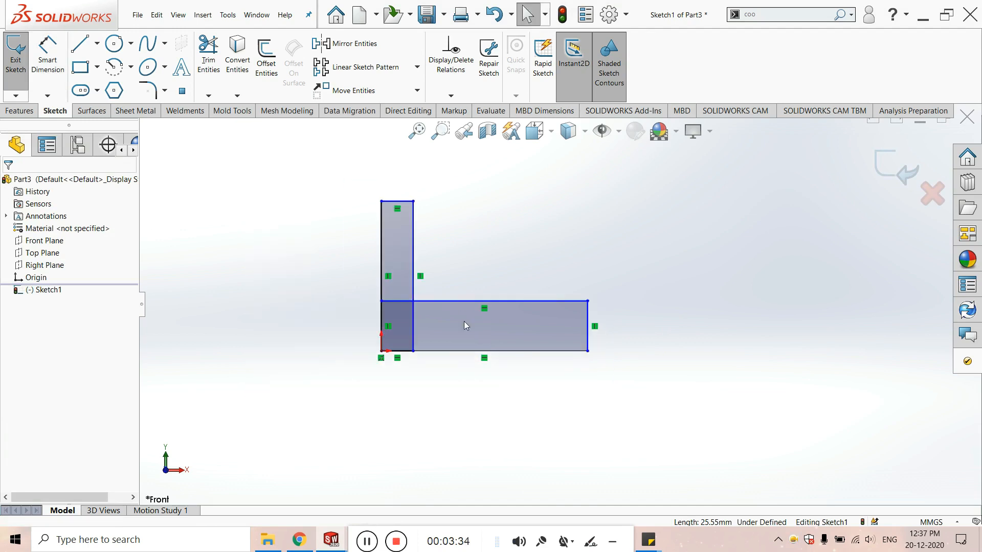
scroll(409, 317, down, 4)
right_drag(276, 226, 274, 182)
scroll(383, 340, up, 4)
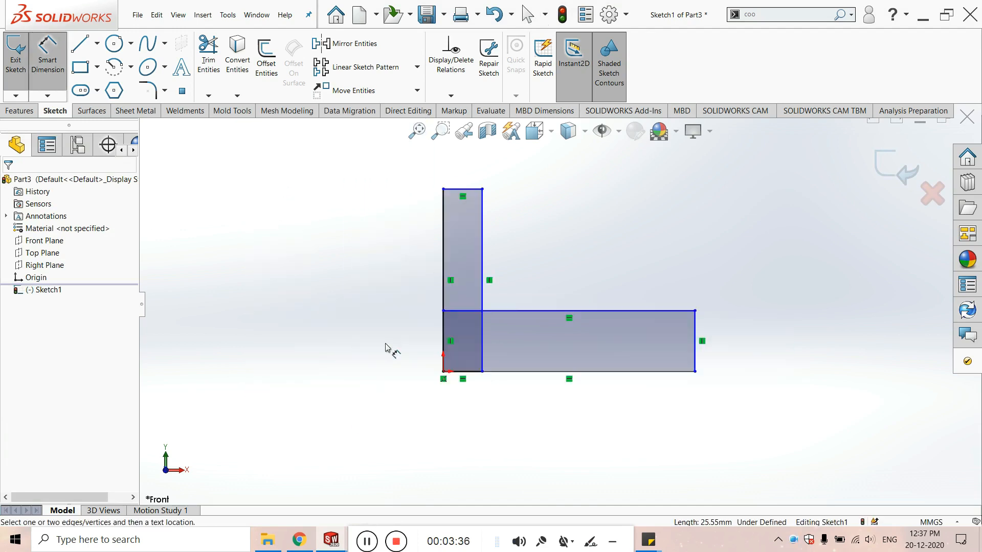
click(483, 209)
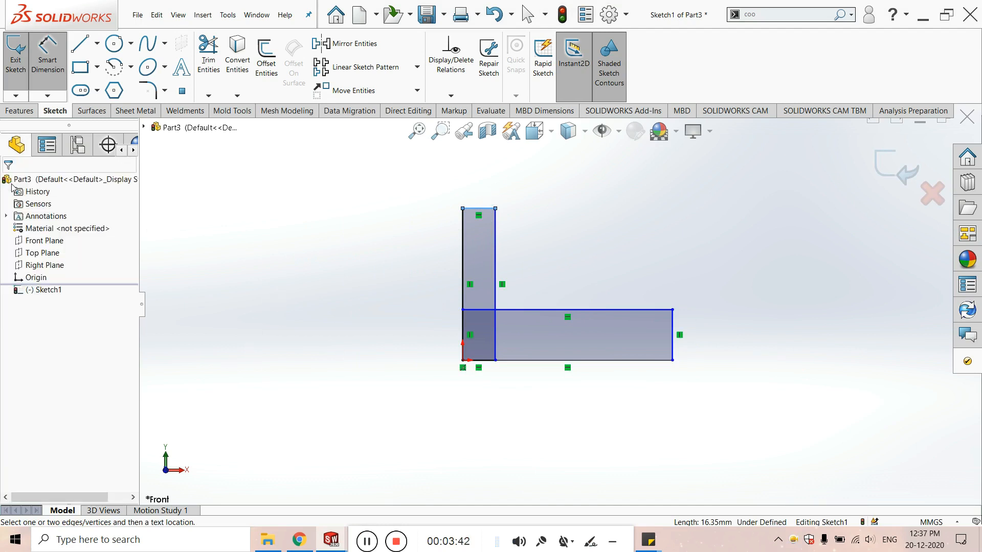
click(285, 219)
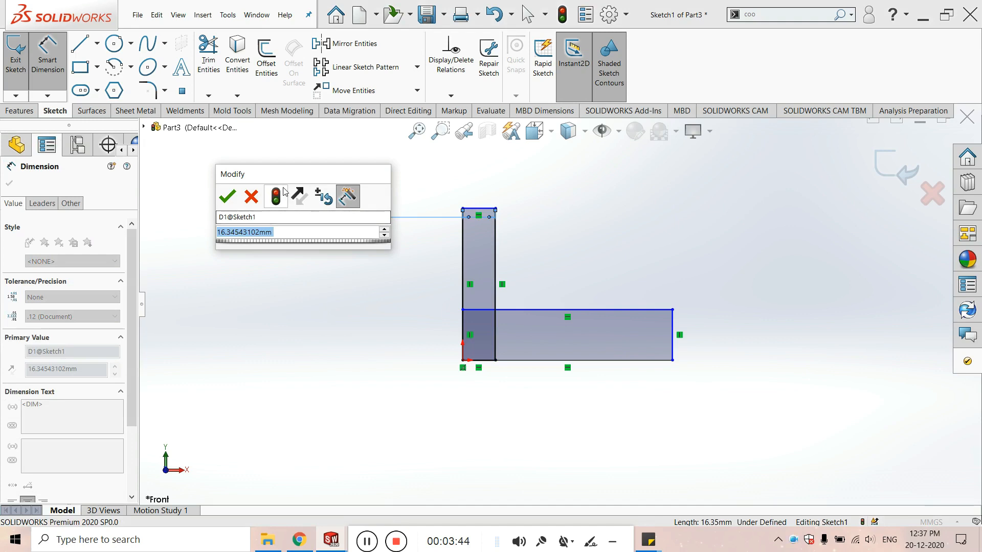
click(250, 203)
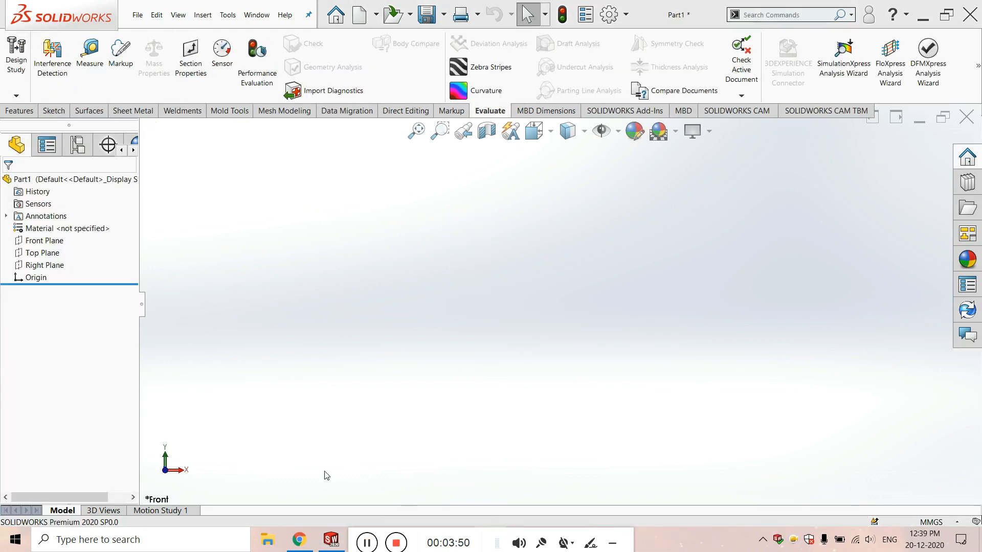
Sketch a horizontal rectangle about 86 mm long on the Front Plane of Part1, with its lower corner at the origin.
click(43, 240)
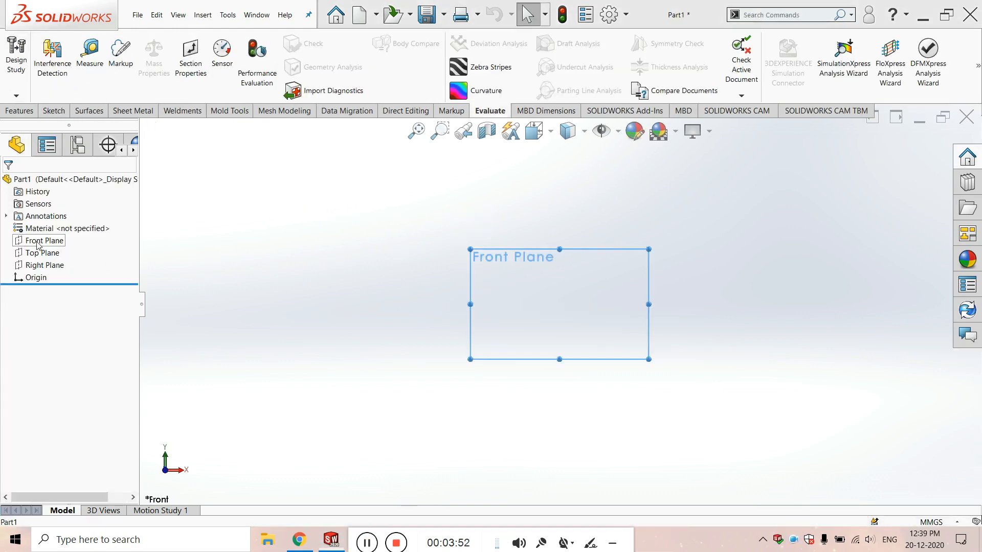
click(46, 227)
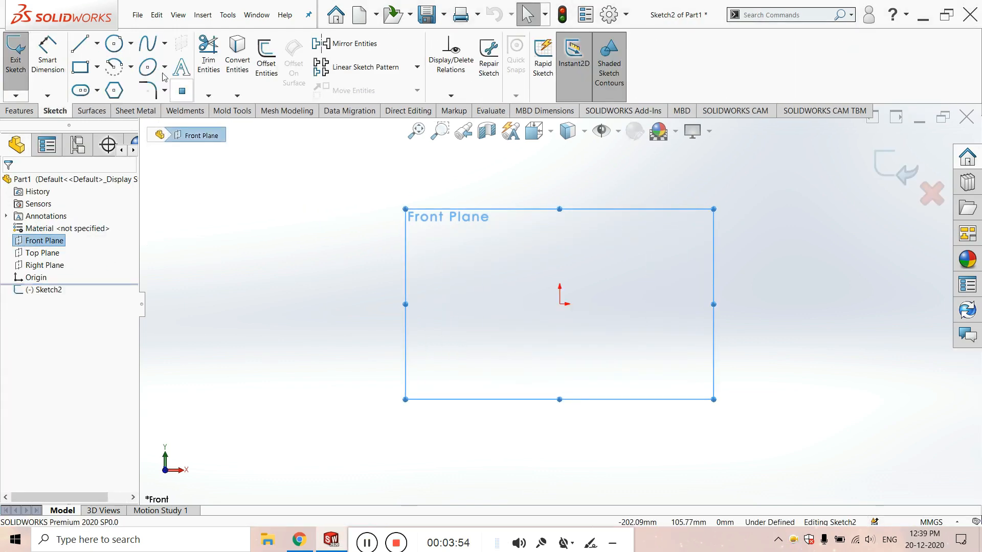
click(80, 67)
click(559, 304)
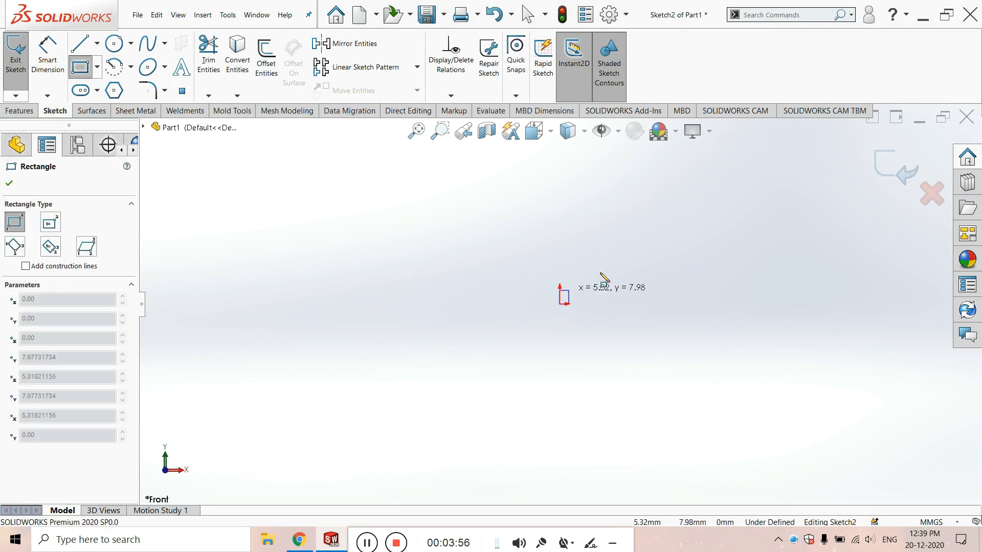
click(777, 241)
Dimension the horizontal rectangle 25 mm high and 100 mm long.
right_drag(833, 313, 790, 253)
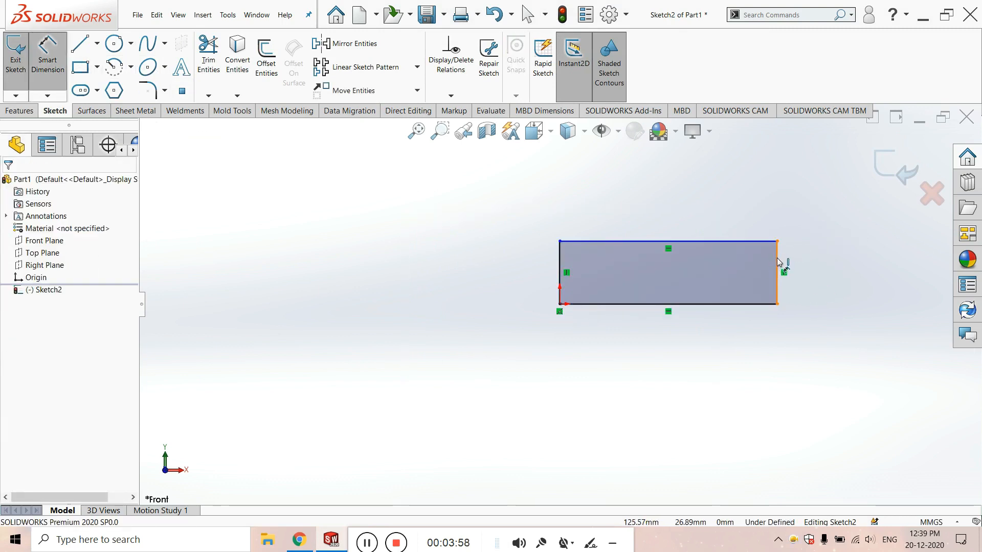
click(778, 263)
click(814, 259)
text(25)
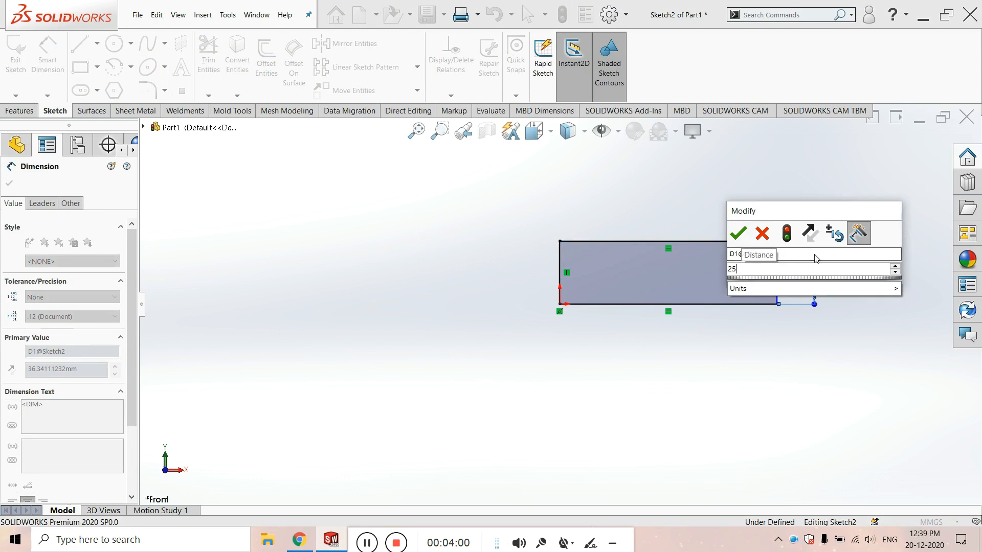
key(Return)
click(745, 304)
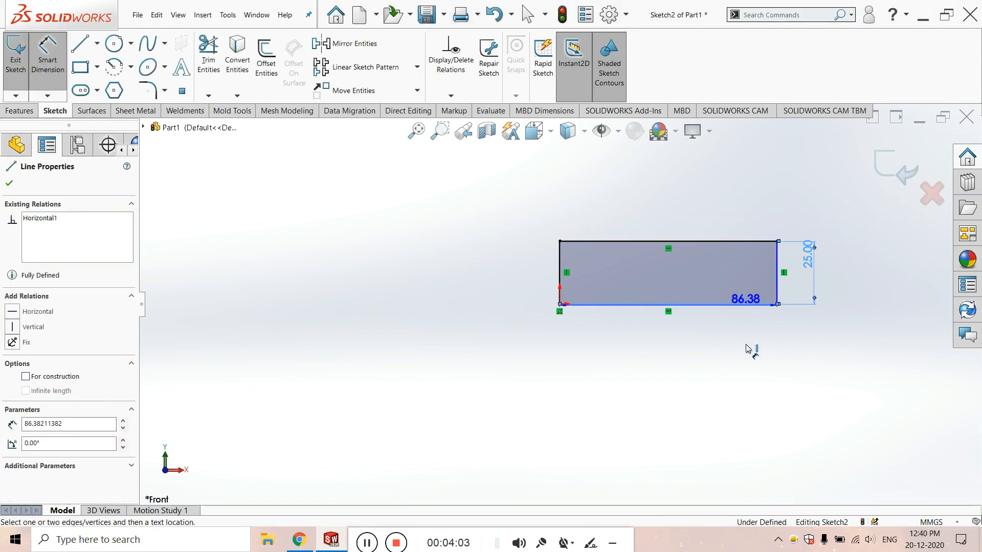
click(745, 351)
text(100)
key(Return)
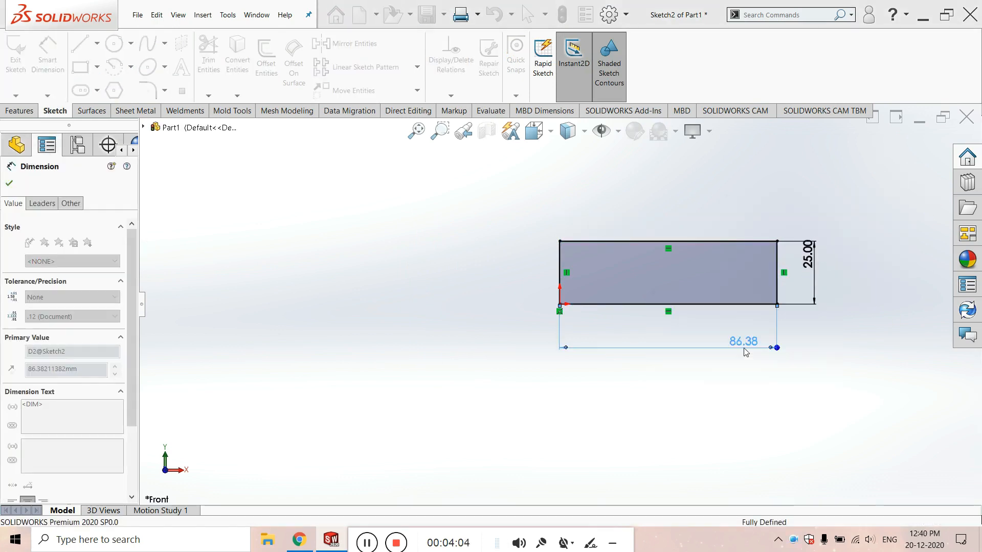
Sketch an upright rectangle about 29 mm wide from the origin, rising above the horizontal one to form an L.
click(80, 67)
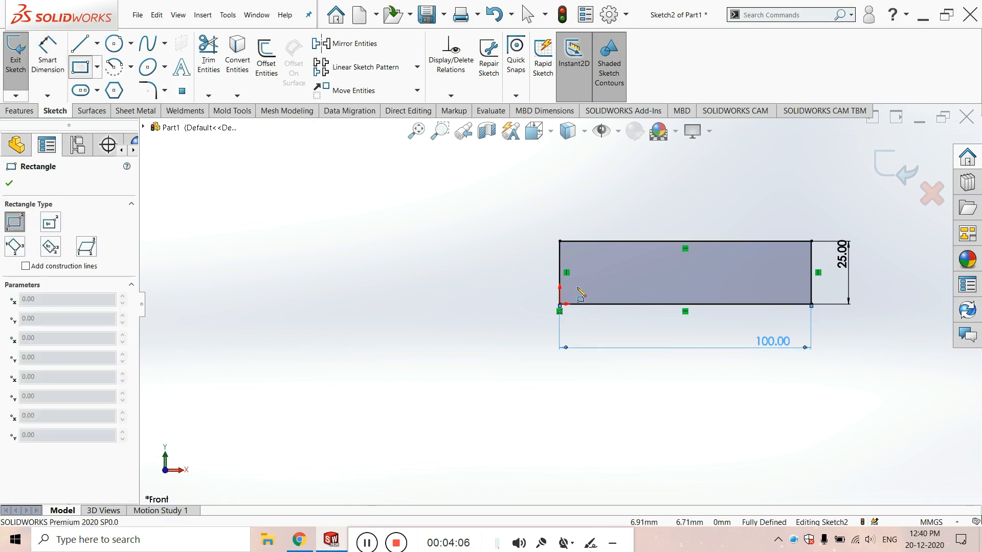
click(560, 305)
scroll(589, 248, up, 4)
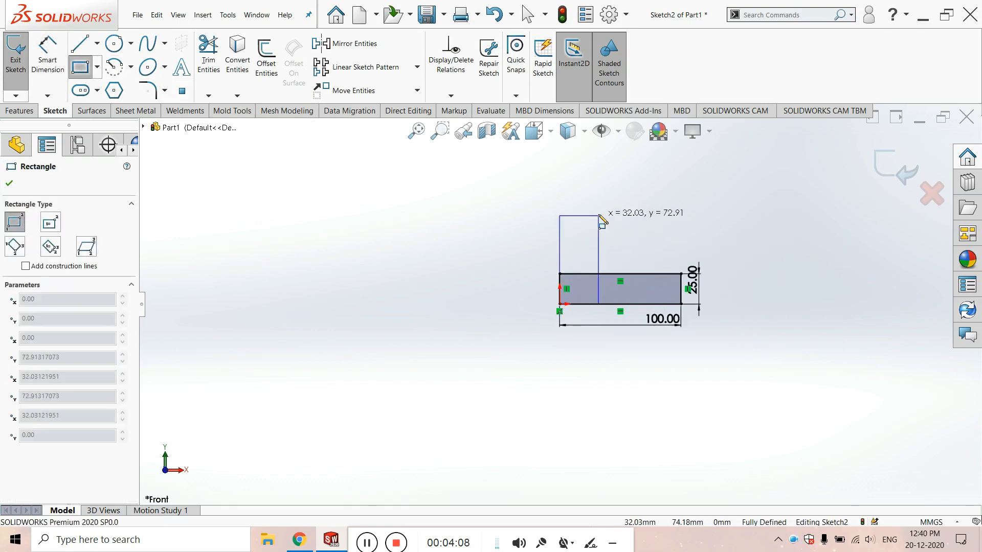
click(595, 187)
Dimension the upright rectangle's top edge to a width of 25 mm.
right_drag(641, 210, 638, 176)
click(577, 187)
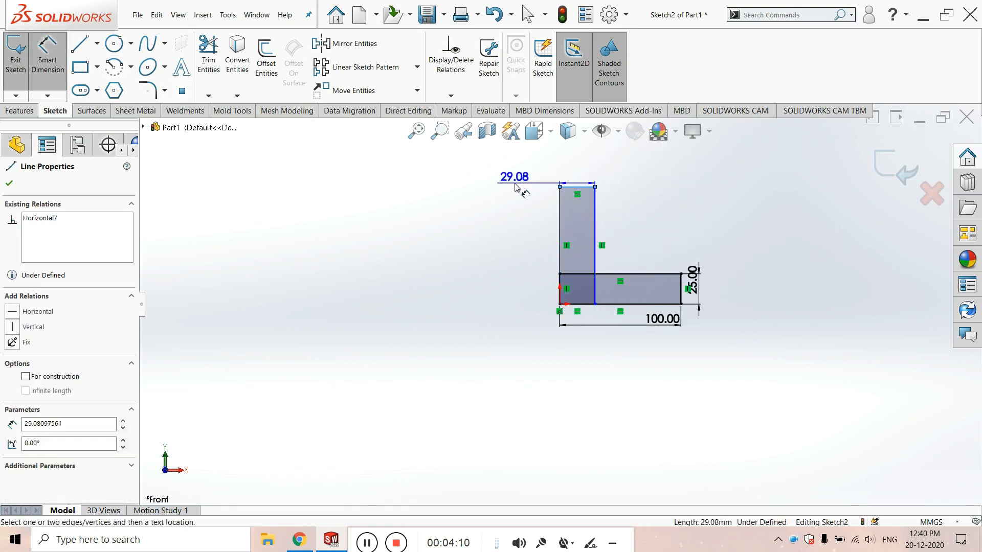
click(519, 187)
text(25)
key(Return)
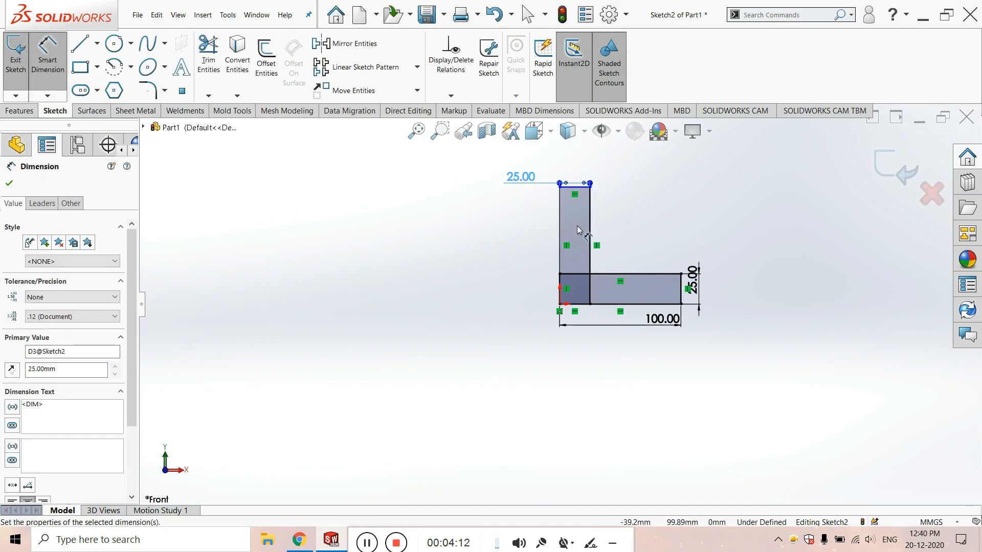
Dimension the upright rectangle 80 mm high along its outer vertical edge.
click(561, 235)
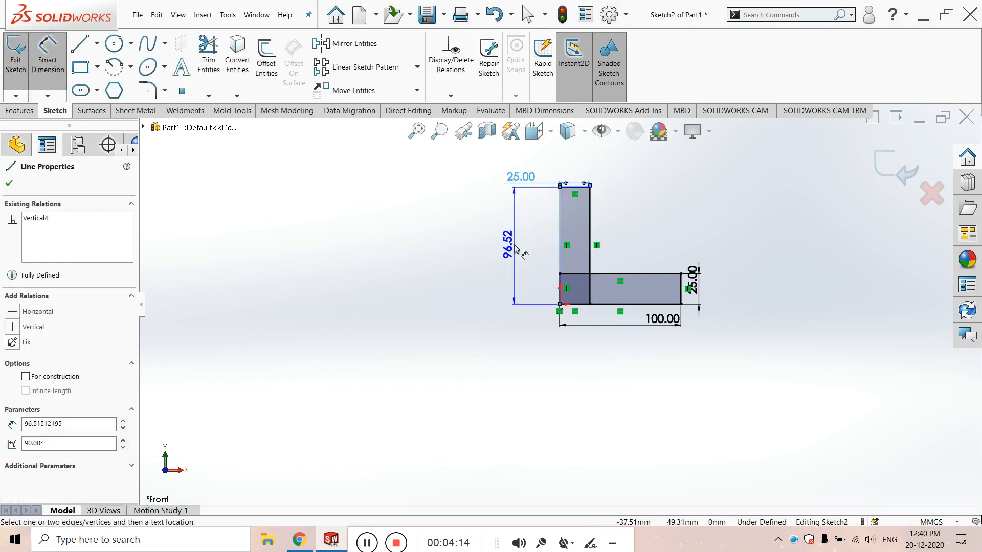
click(514, 244)
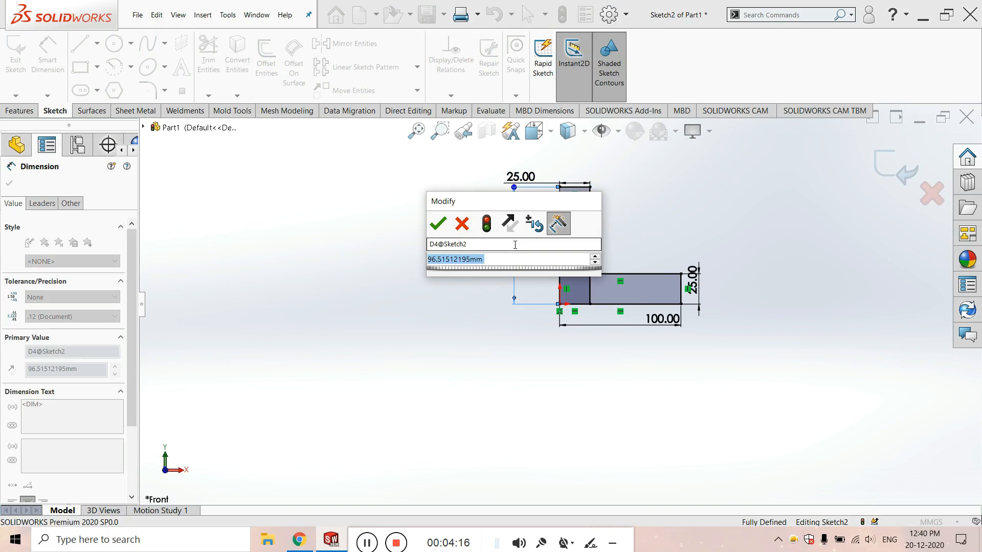
text(80)
key(Return)
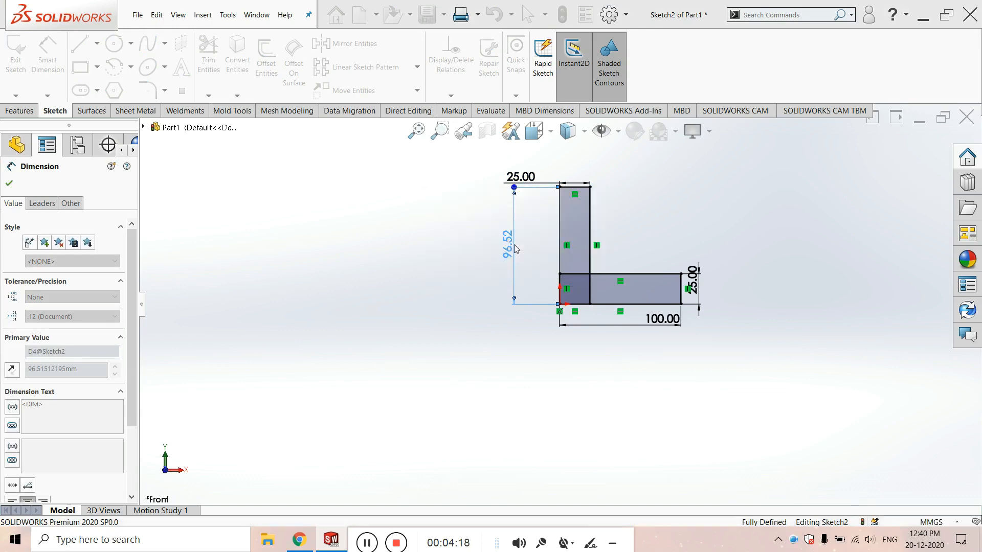
click(9, 183)
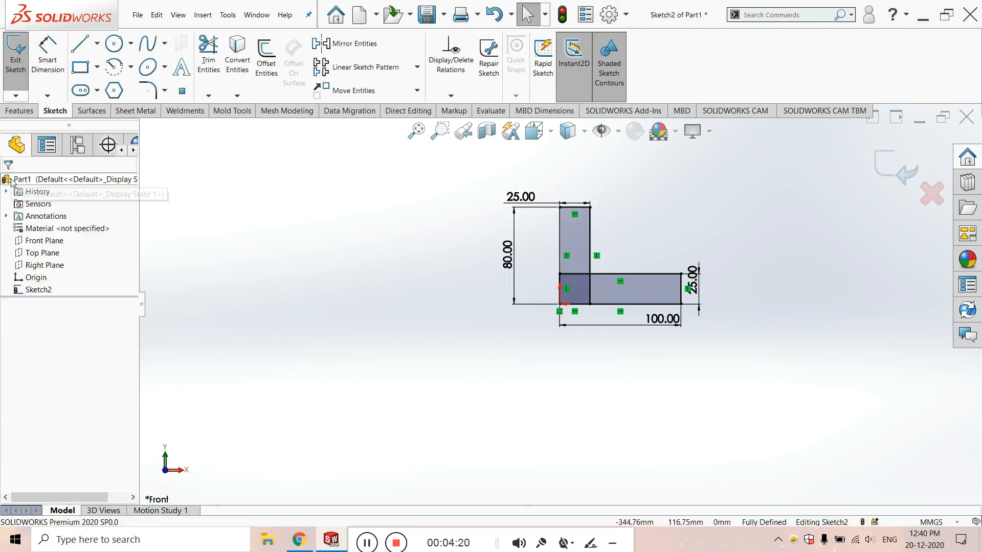
Extrude all three enclosed regions of the L-shaped sketch with the Mid Plane condition to a depth of about 30 mm.
click(20, 111)
click(21, 56)
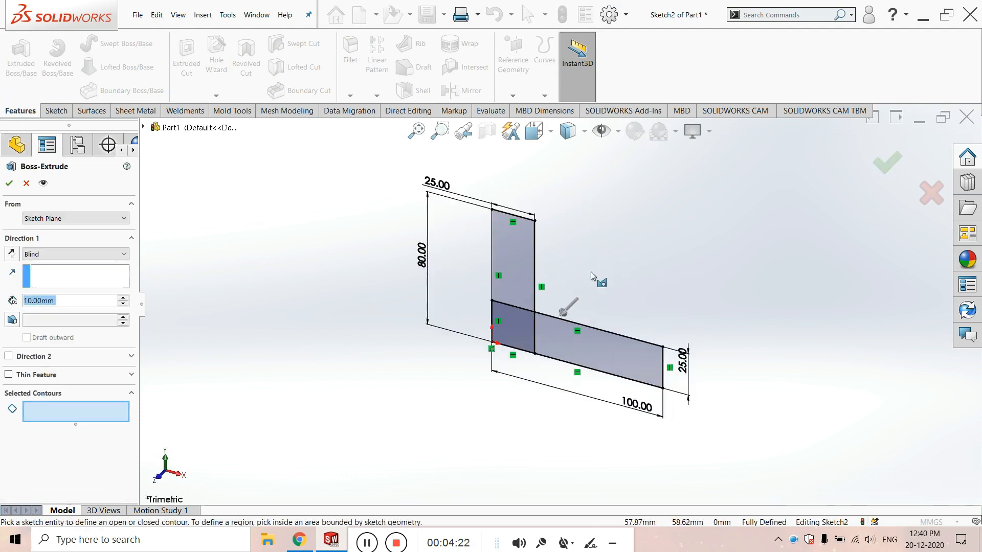
click(104, 256)
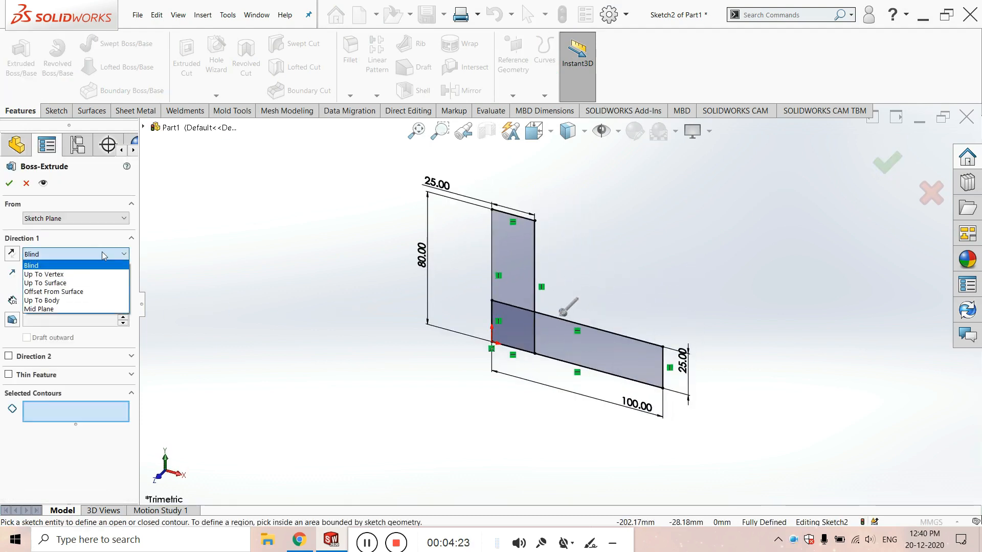
click(70, 310)
click(521, 286)
click(527, 328)
click(563, 336)
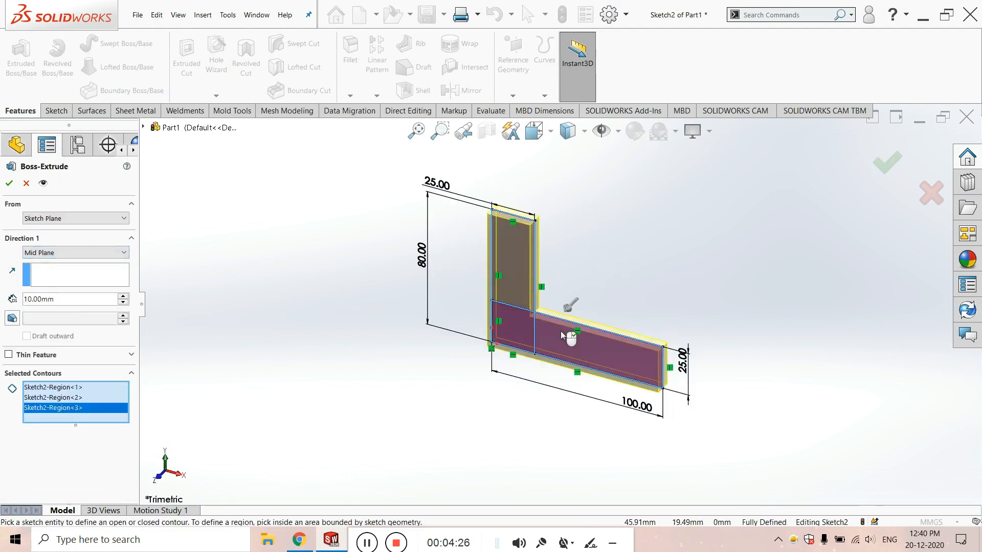
double_click(60, 298)
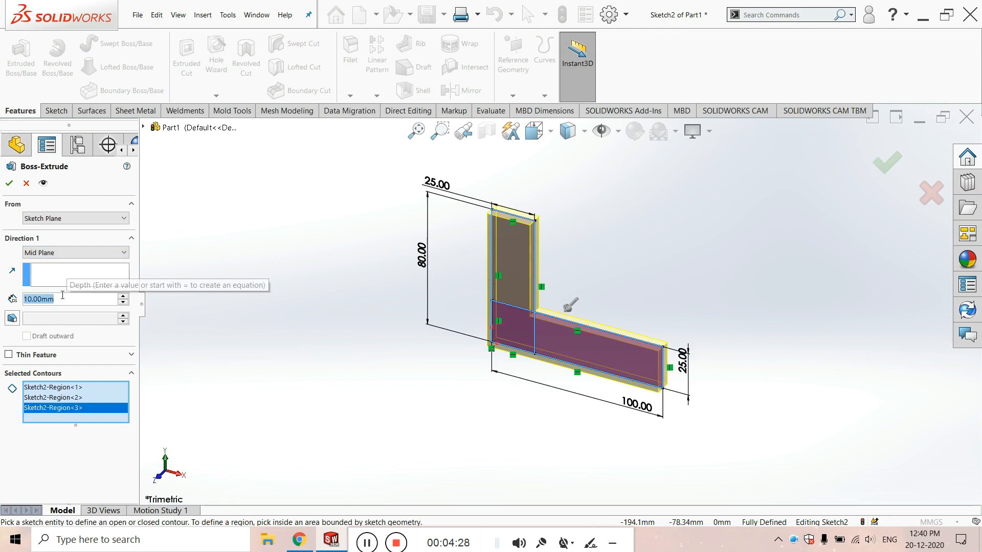
text(25)
key(Return)
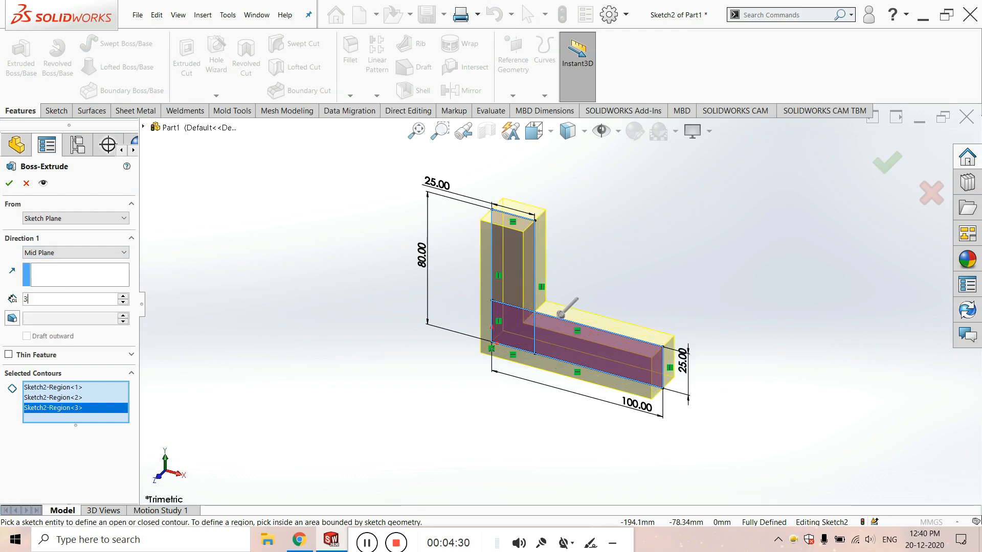
key(Return)
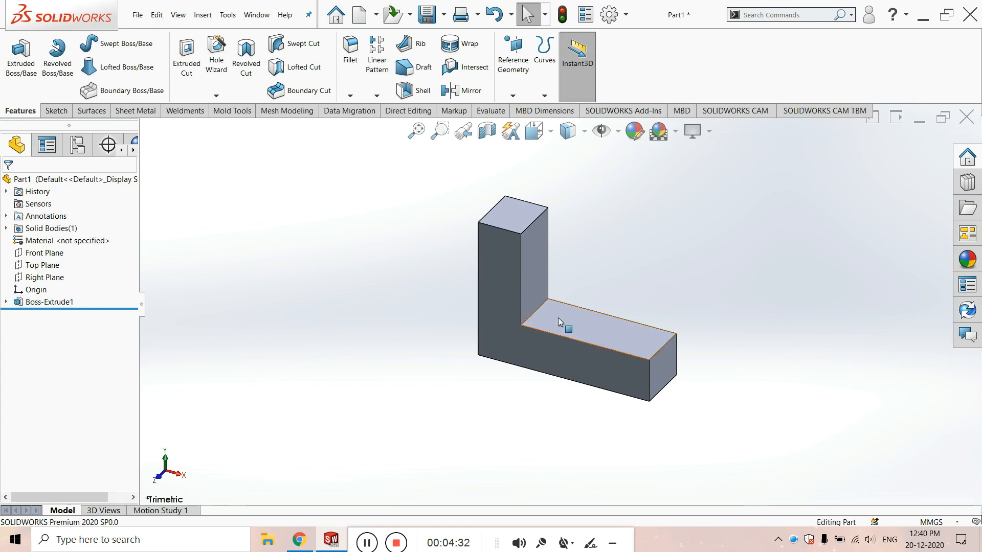
Start the SimulationXpress Analysis Wizard for the extruded L-shaped part.
click(558, 318)
scroll(553, 313, down, 3)
click(704, 222)
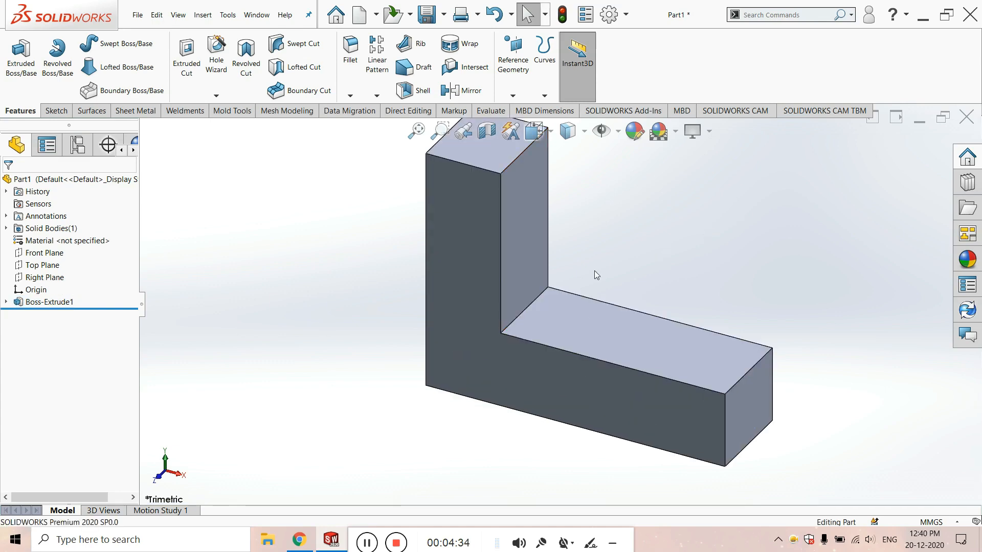
key(ctrl+7)
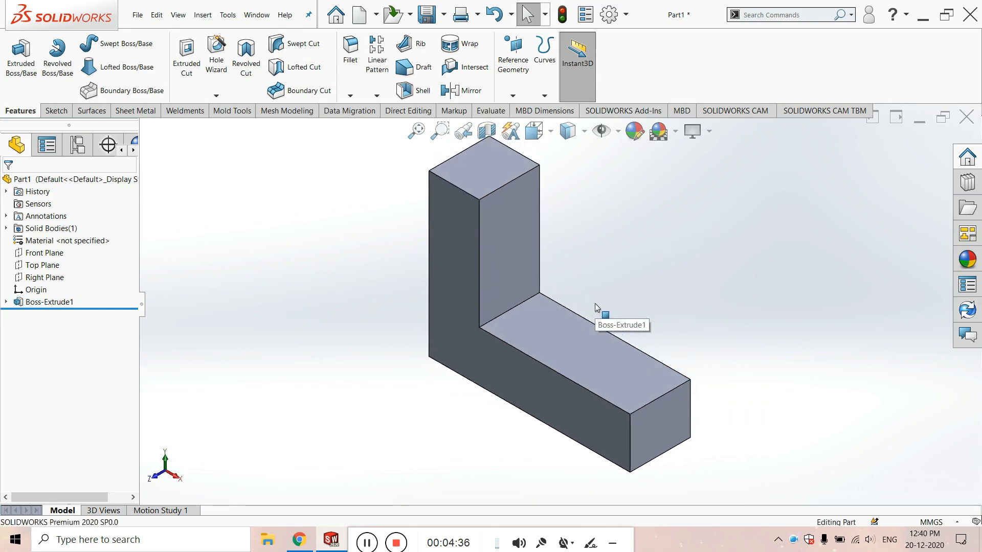
scroll(599, 302, up, 3)
scroll(599, 302, down, 4)
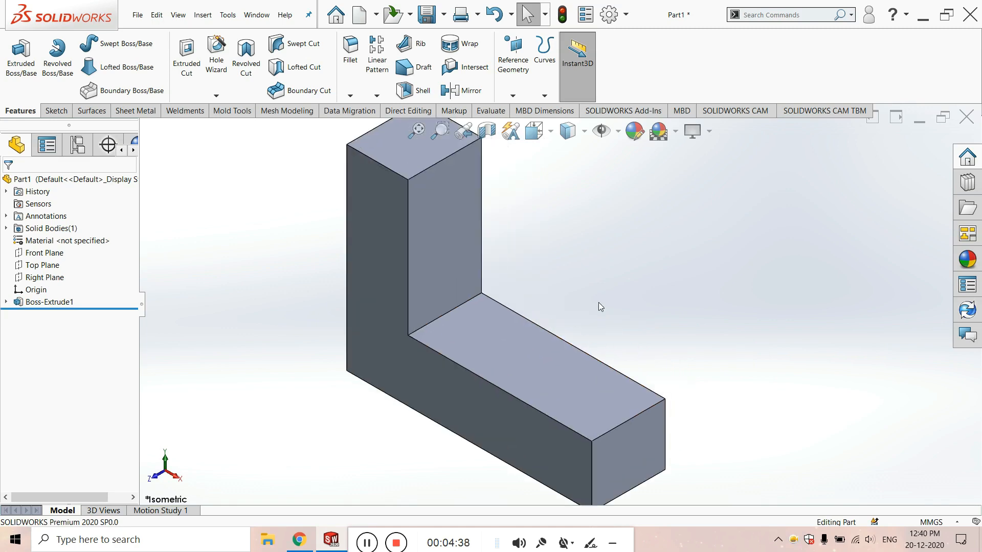
scroll(598, 302, up, 4)
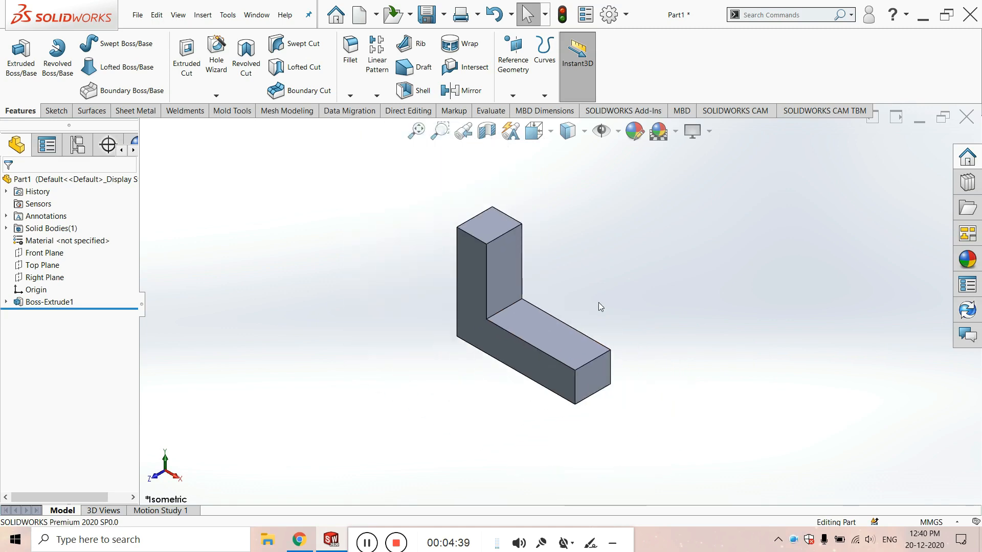
click(490, 111)
click(848, 66)
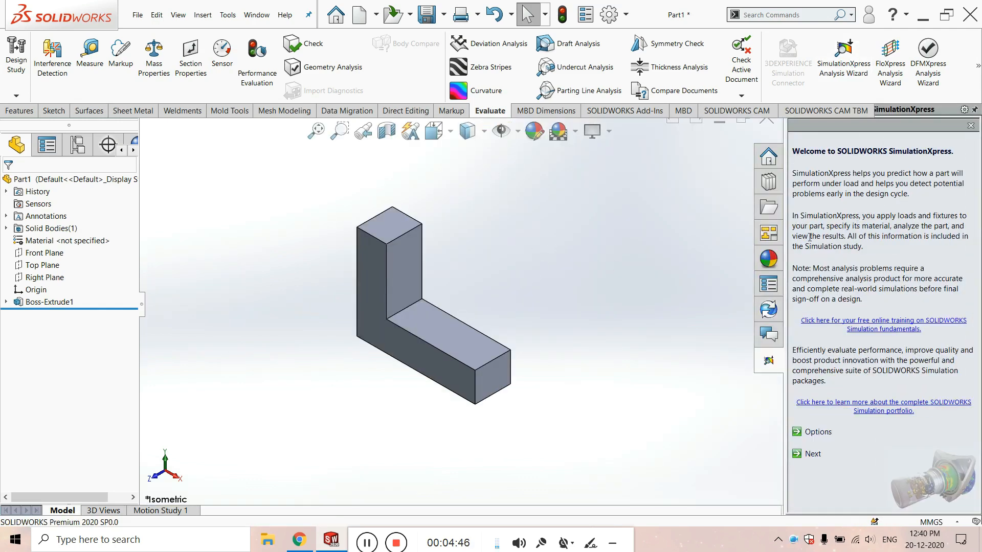
Configure the SimulationXpress options with SI units, the Desktop as results location, and annotations for maximum and minimum in the result plots.
scroll(456, 249, up, 1)
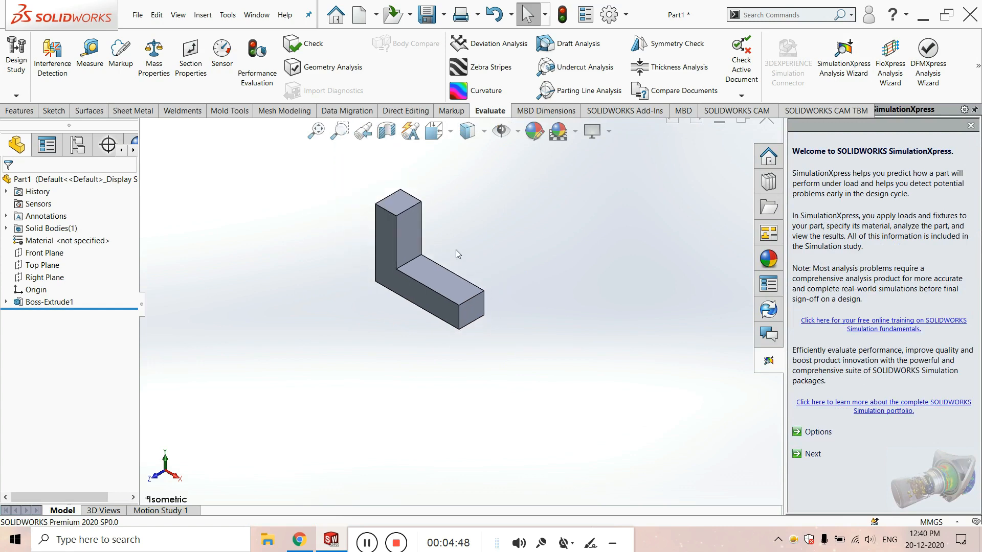
scroll(507, 324, down, 3)
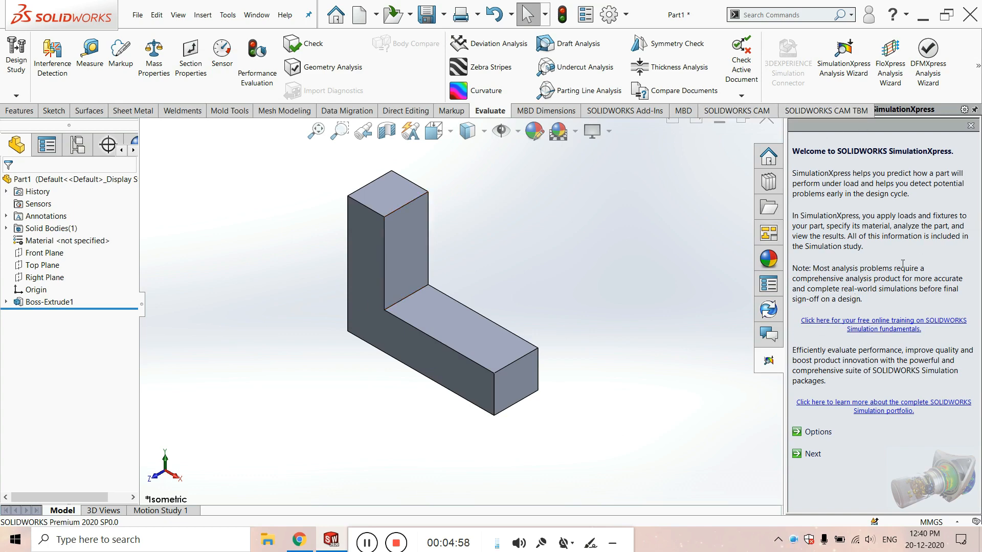
click(817, 433)
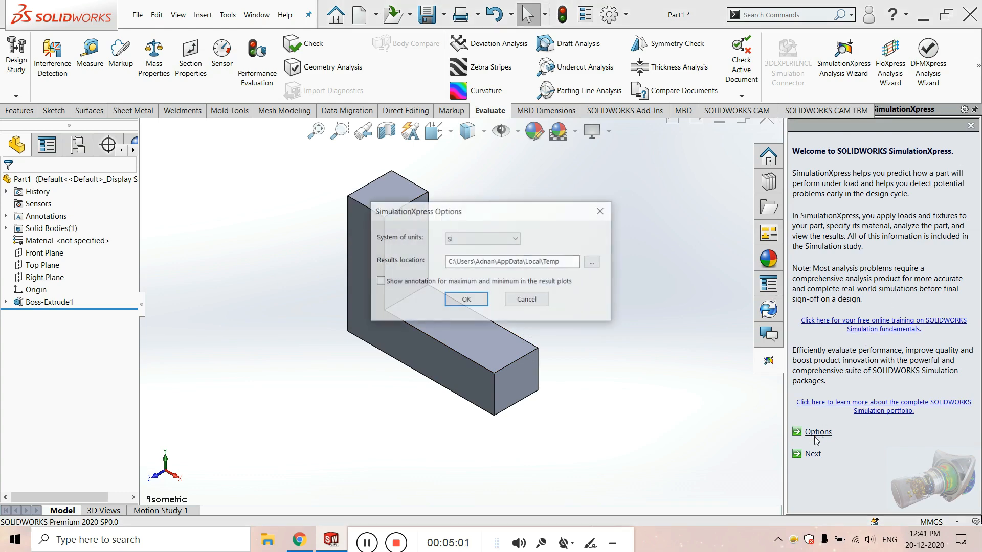
click(493, 239)
click(494, 239)
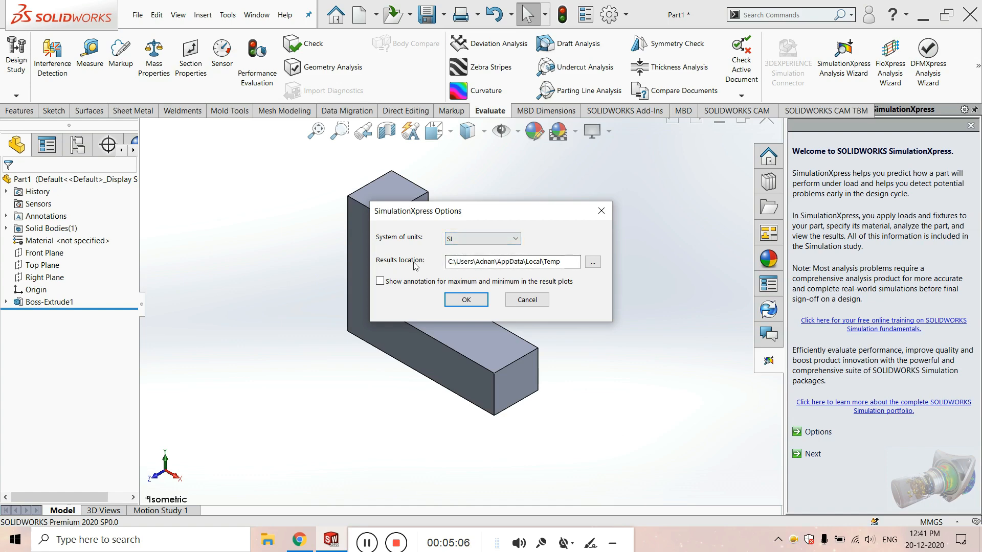
click(593, 262)
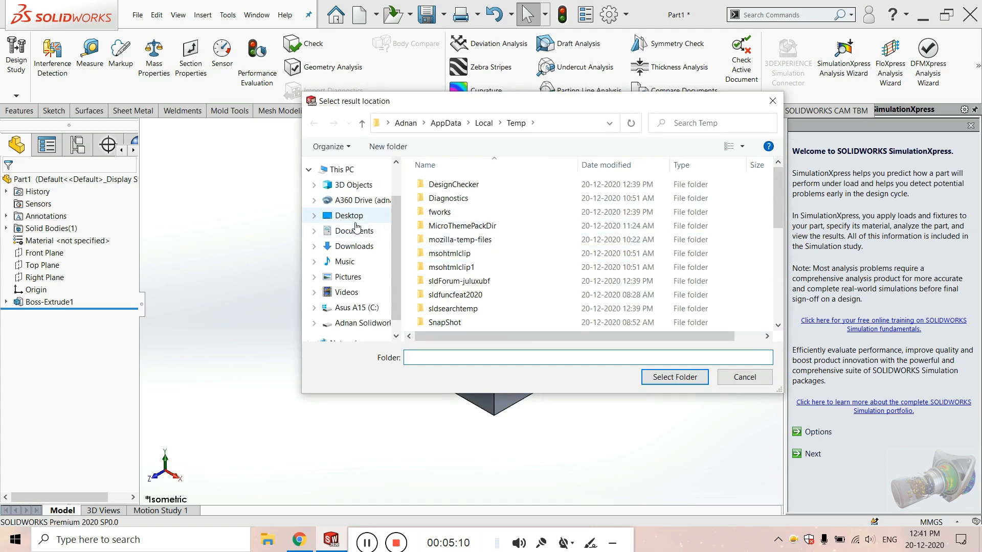
click(349, 215)
click(675, 377)
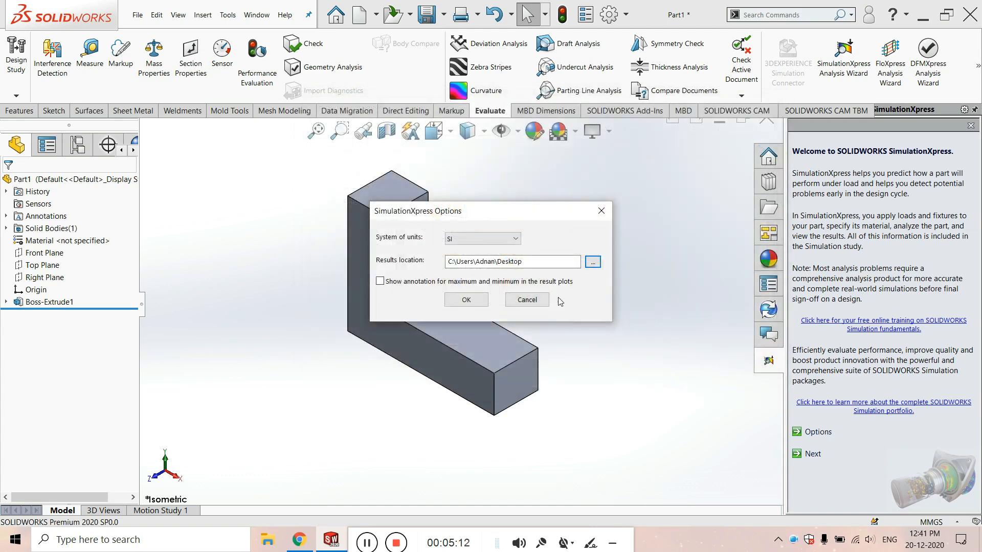
click(564, 264)
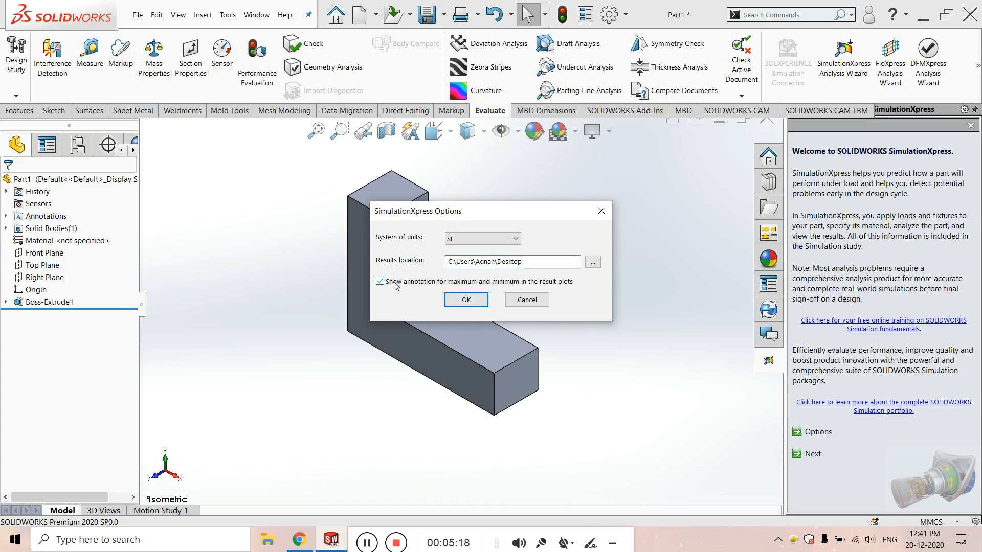
click(467, 300)
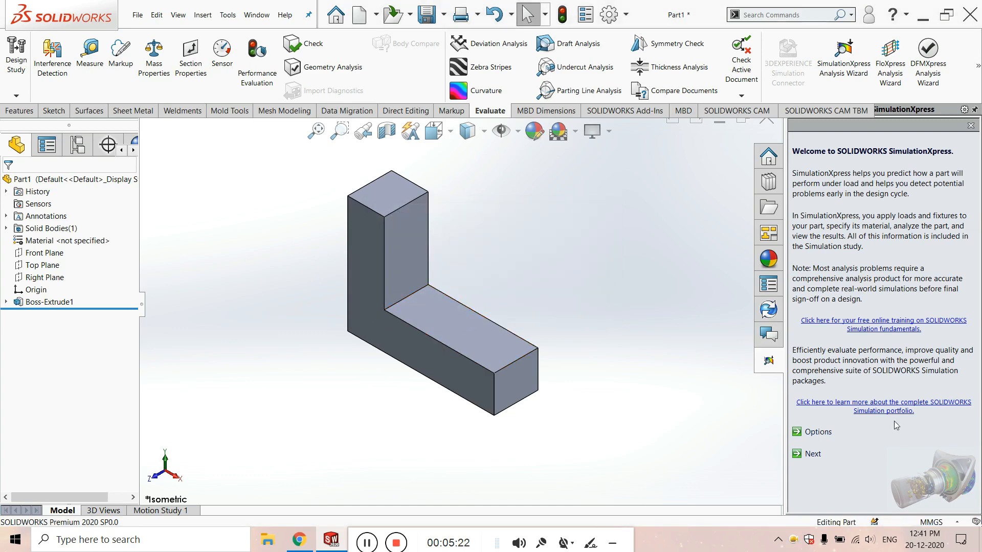
Add a fixed geometry fixture to the top face of the part's upright leg.
click(813, 455)
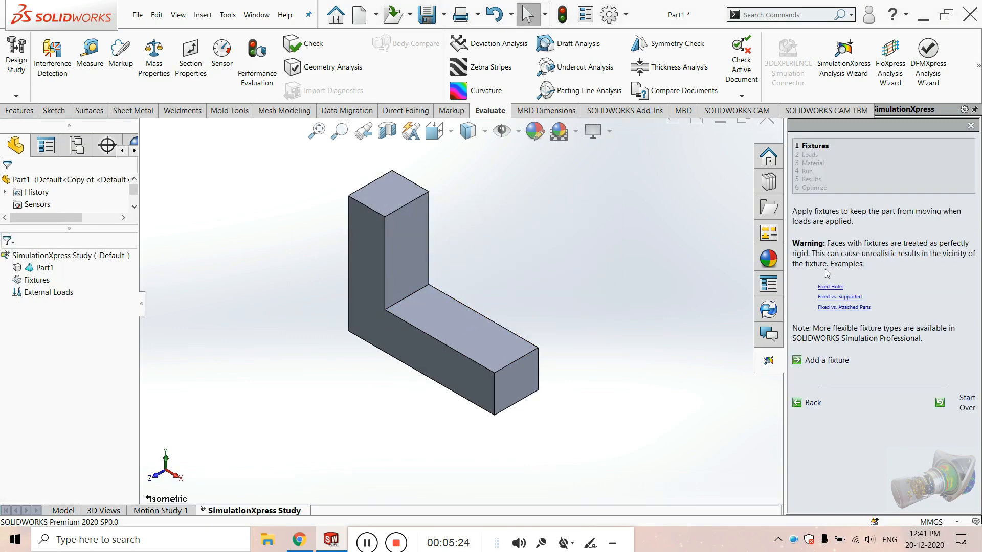
click(824, 362)
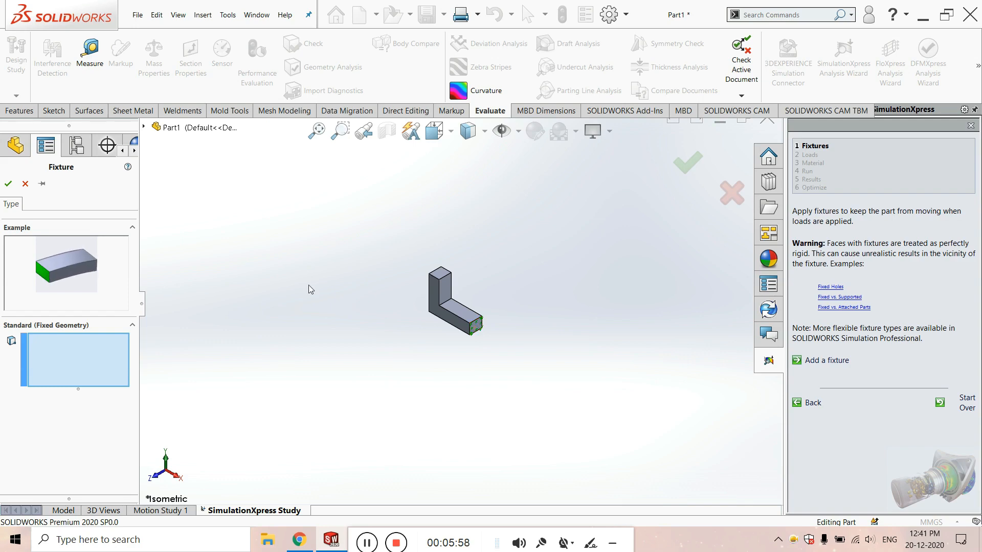
mouse_move(474, 293)
middle_down()
mouse_move(468, 244)
mouse_move(461, 286)
middle_up()
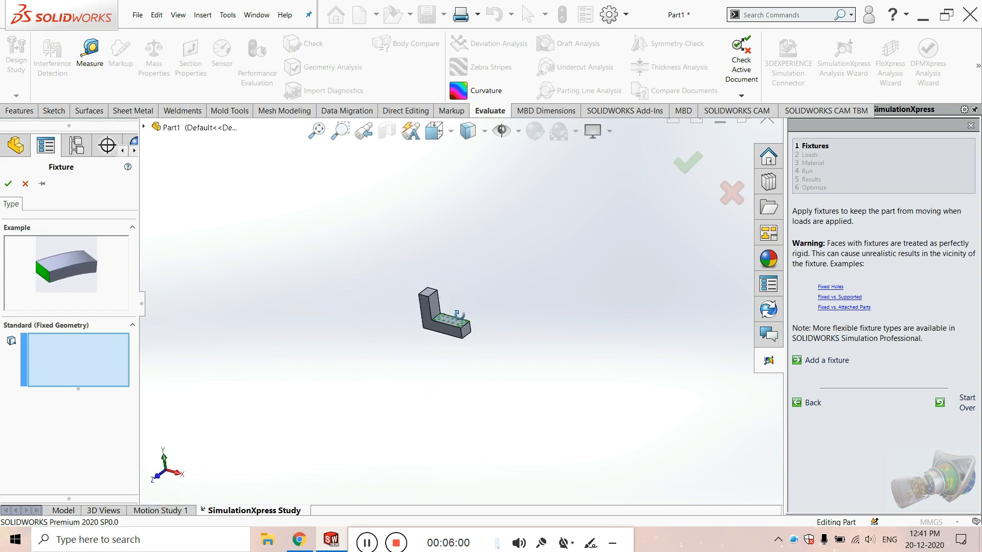
scroll(451, 301, down, 3)
scroll(417, 274, down, 2)
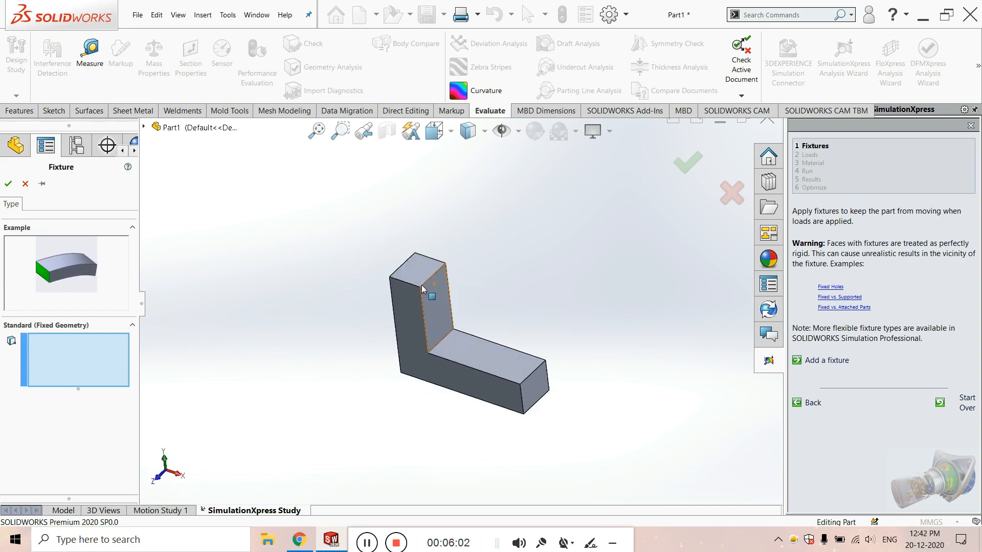
click(417, 274)
middle_drag(419, 275, 442, 278)
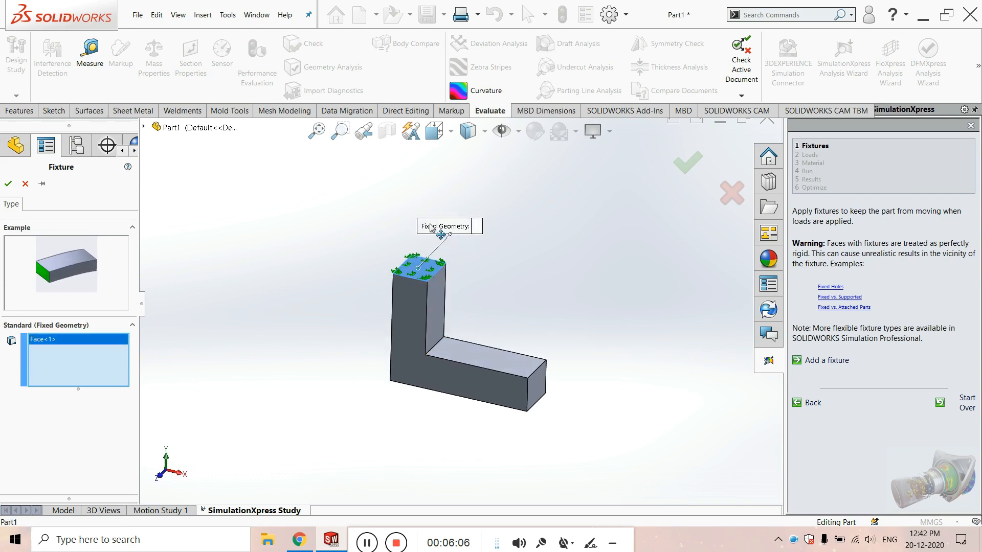
click(689, 165)
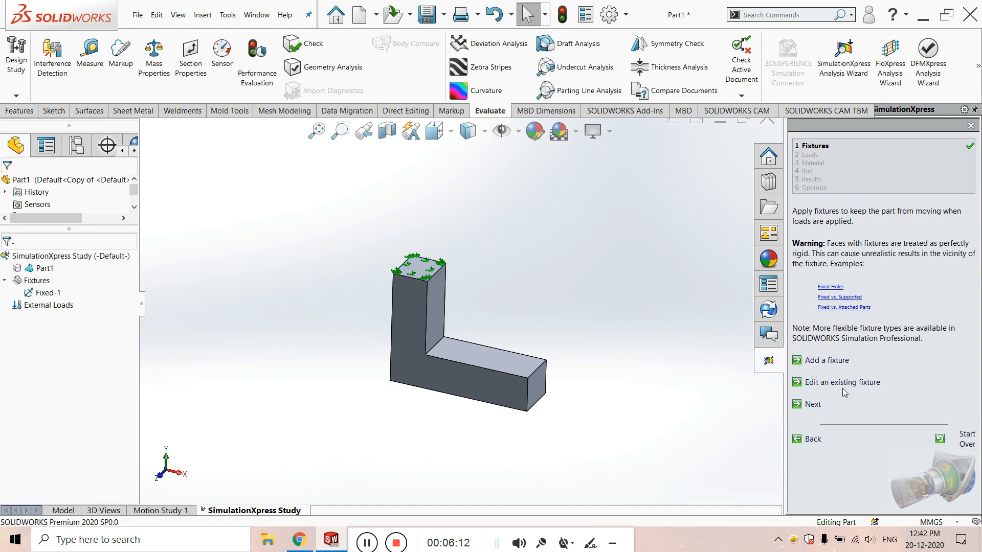
Proceed to the loads stage and add a force on the end face of the part's horizontal leg.
click(811, 405)
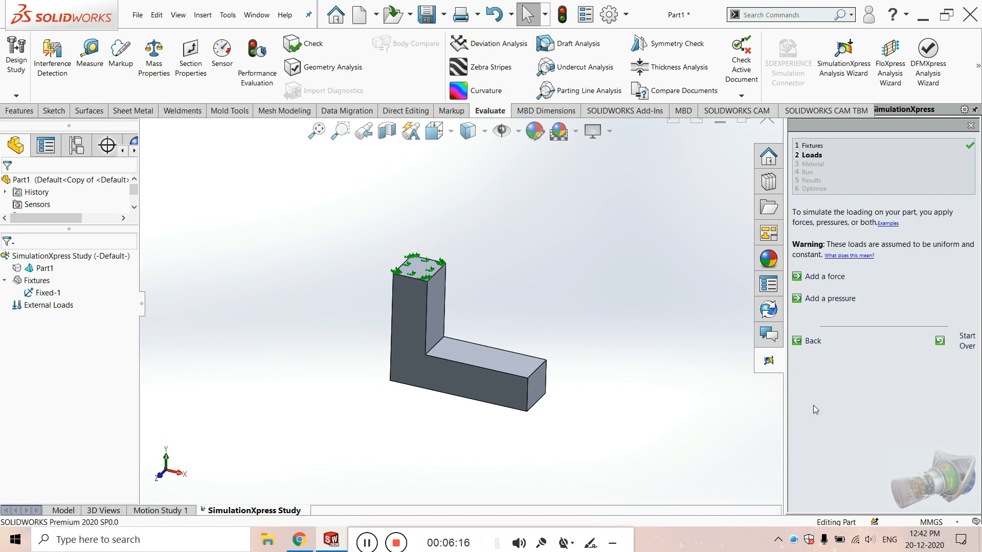
click(825, 279)
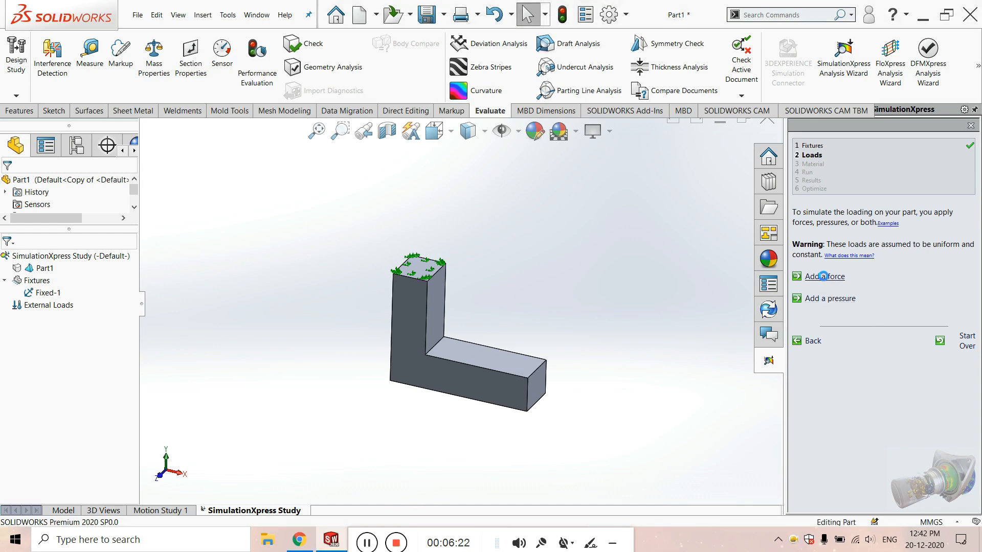
middle_drag(399, 278, 454, 323)
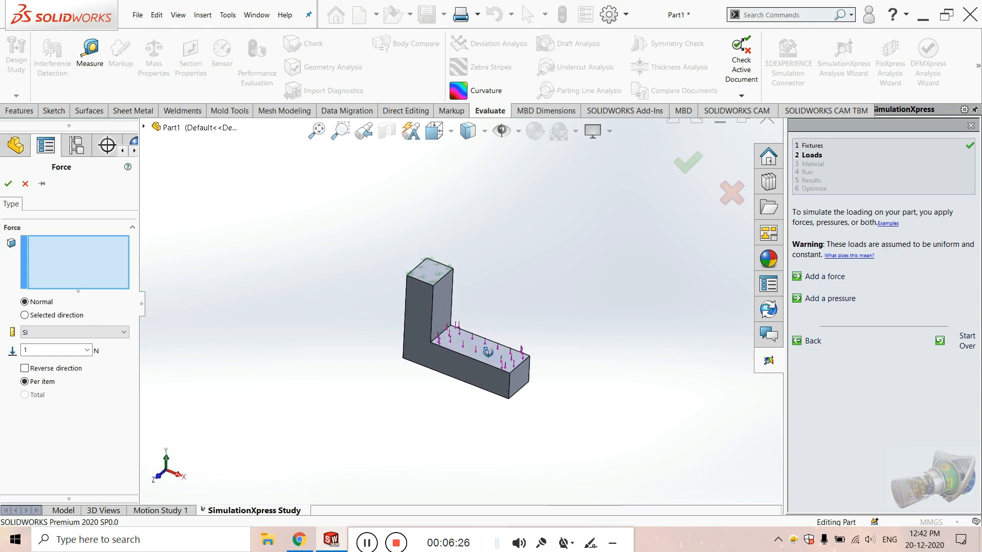
scroll(523, 377, down, 2)
scroll(523, 377, down, 2)
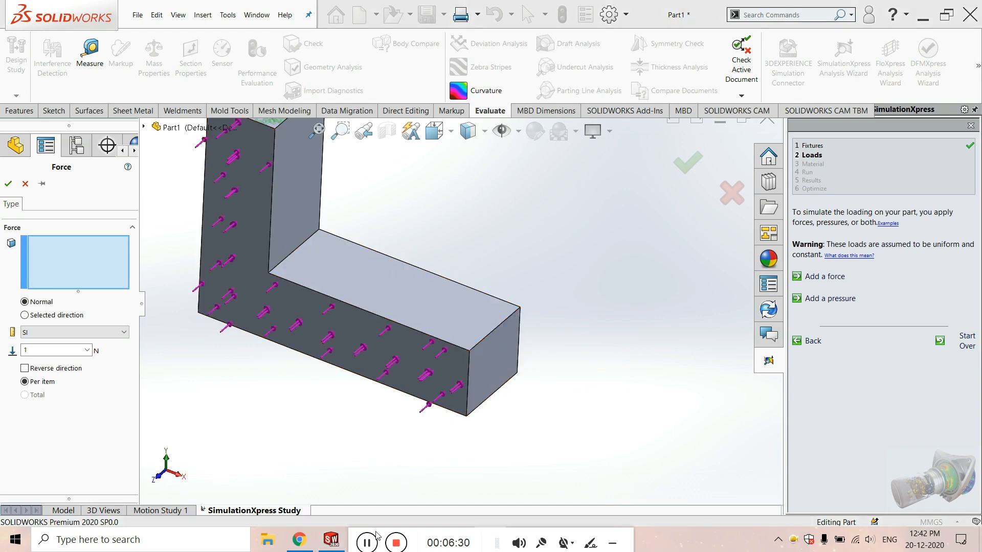
click(502, 362)
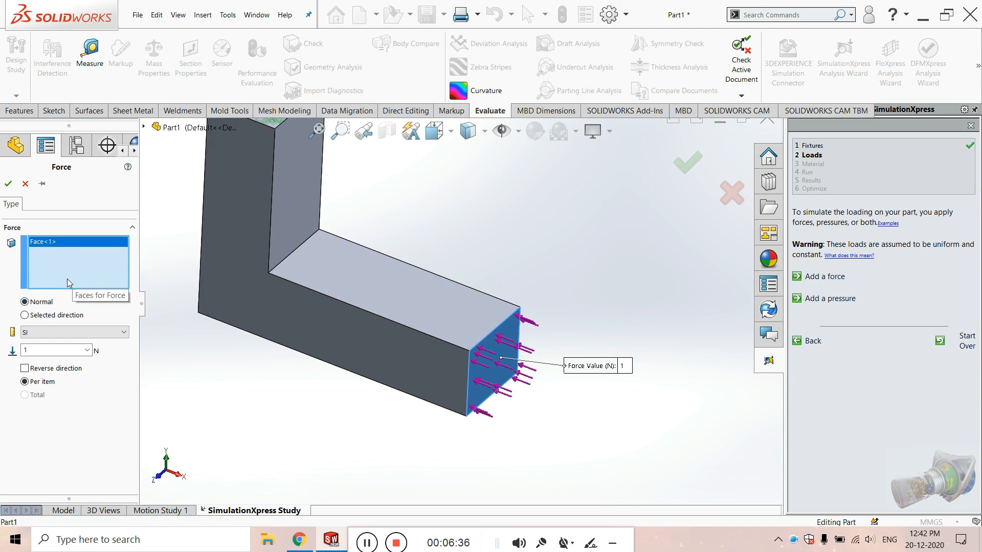
Define the force by selected direction, using the Top Plane as the direction reference.
click(36, 319)
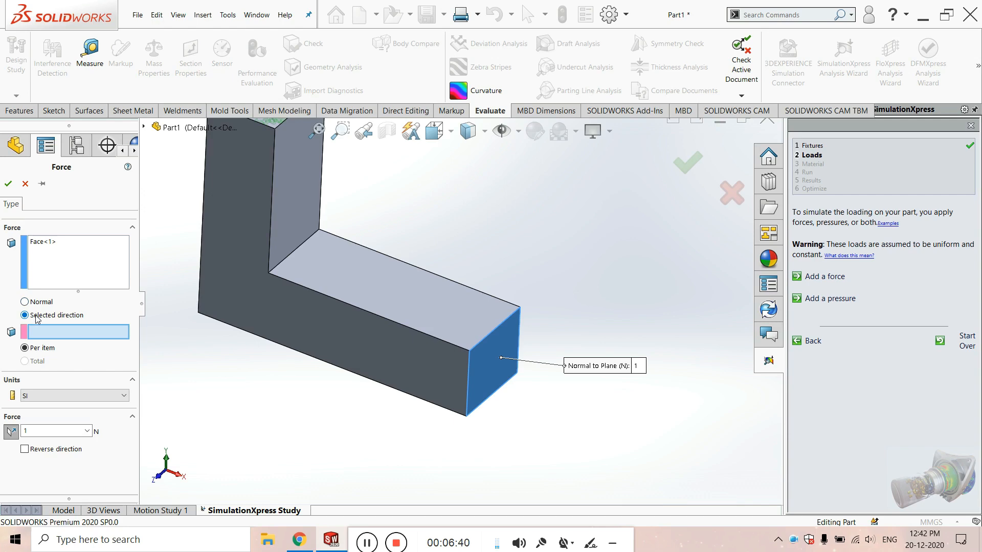
scroll(542, 333, up, 3)
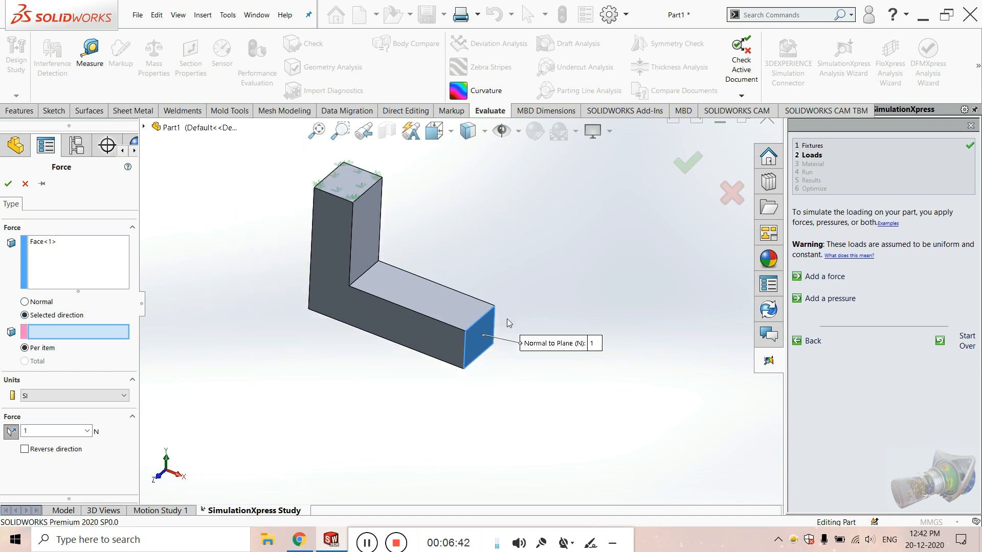
click(144, 128)
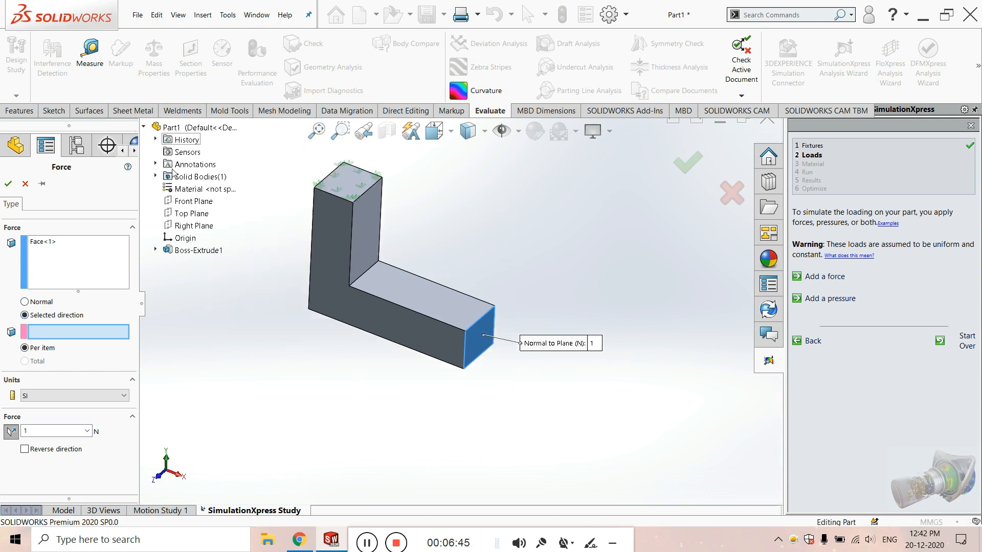
click(188, 220)
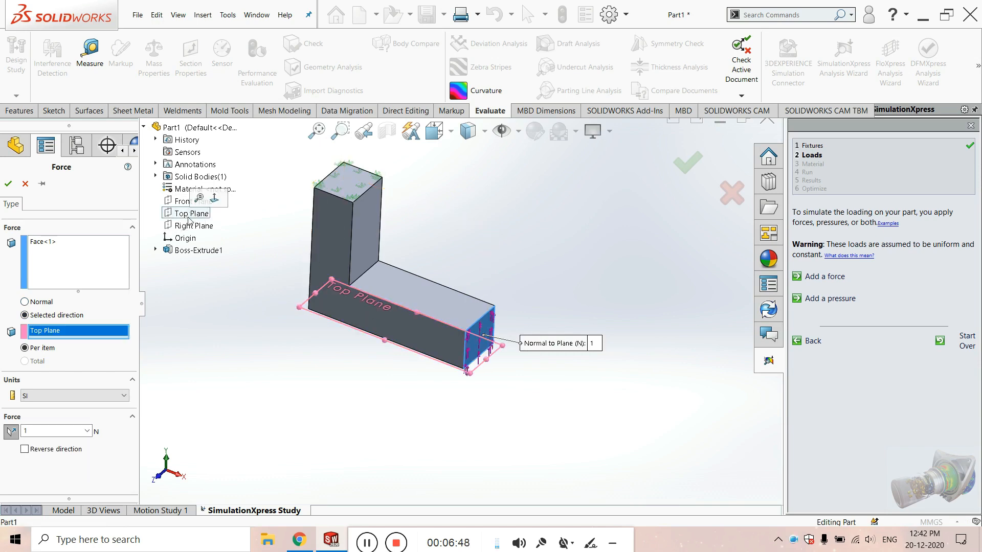
Set the force to 1000 N in SI units, reverse its direction so it points downward, and accept the load.
click(72, 396)
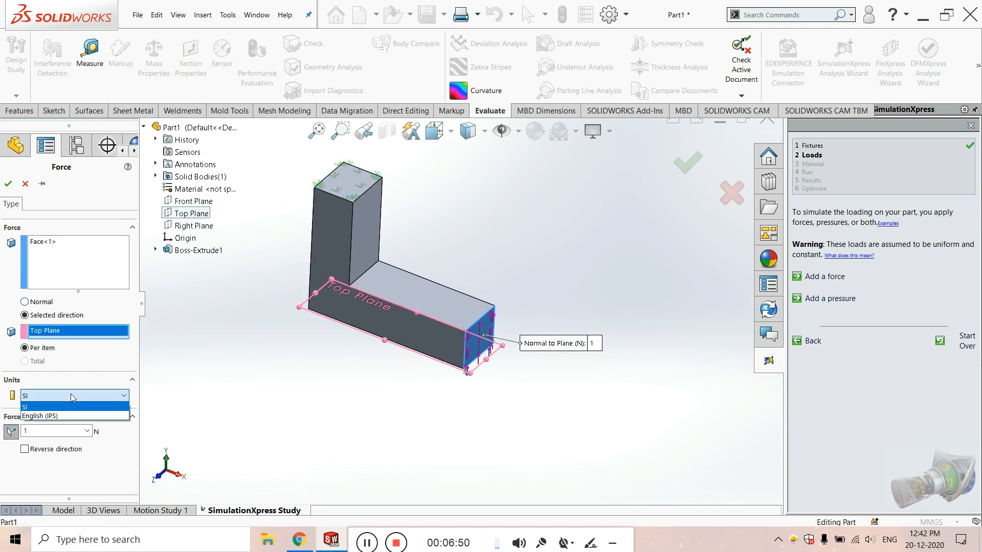
click(71, 394)
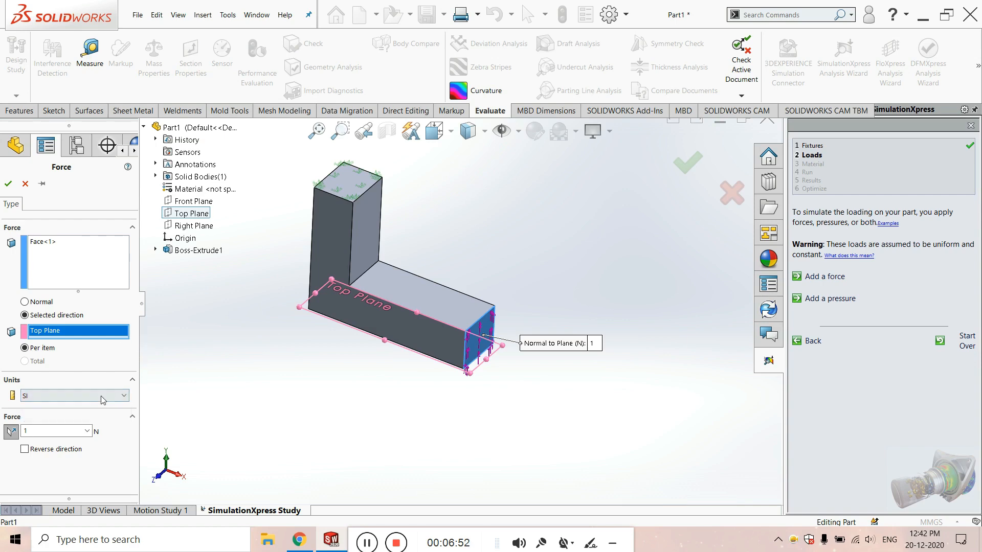
click(40, 431)
scroll(536, 358, down, 5)
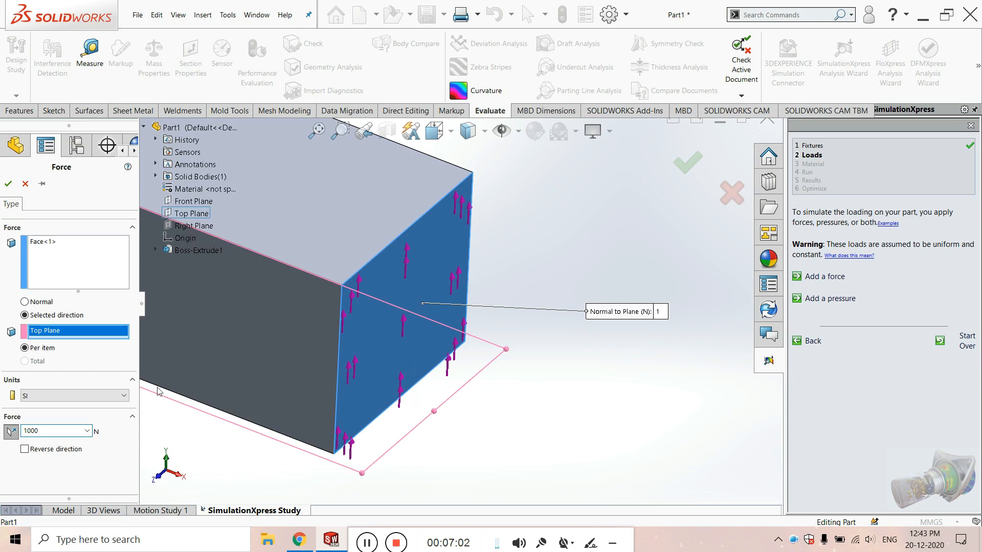
click(24, 449)
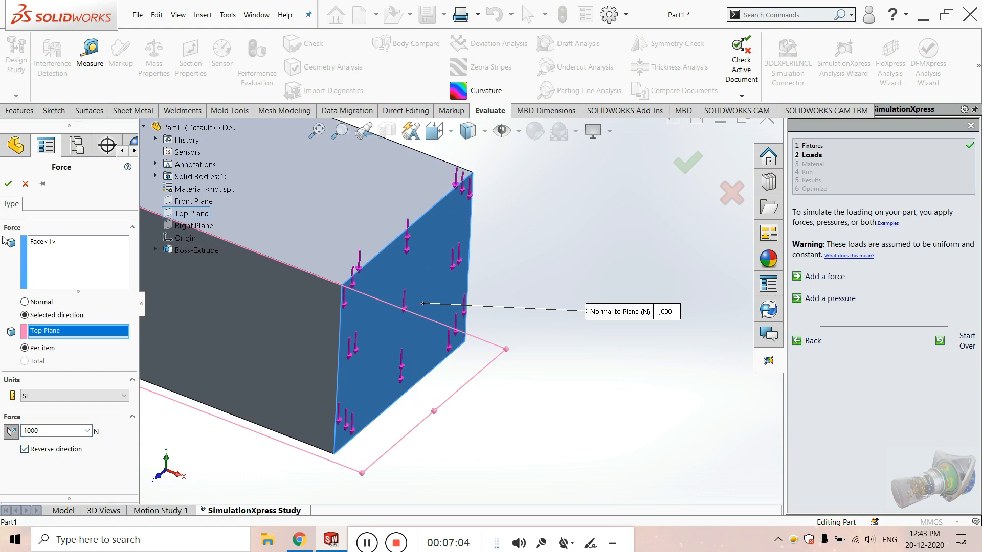
click(8, 184)
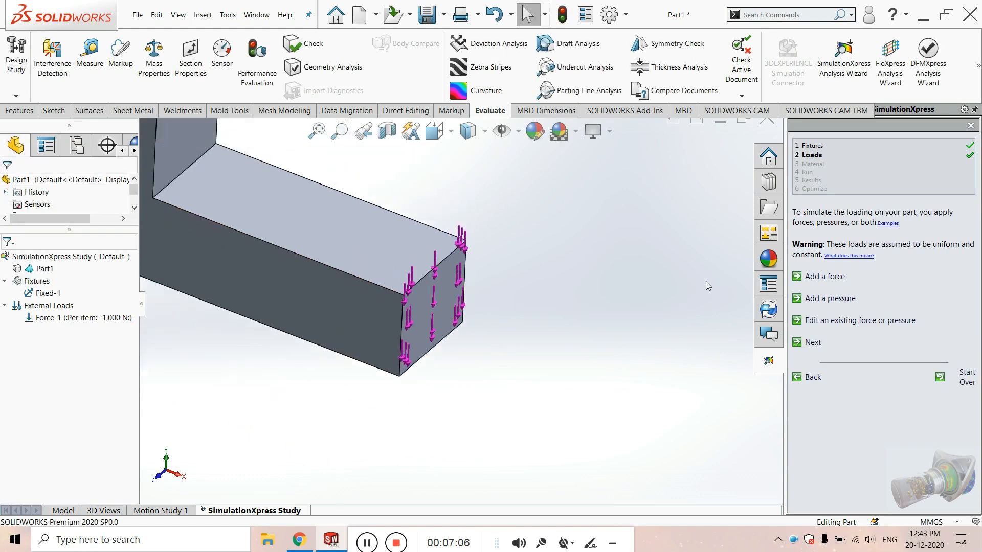
scroll(706, 281, up, 8)
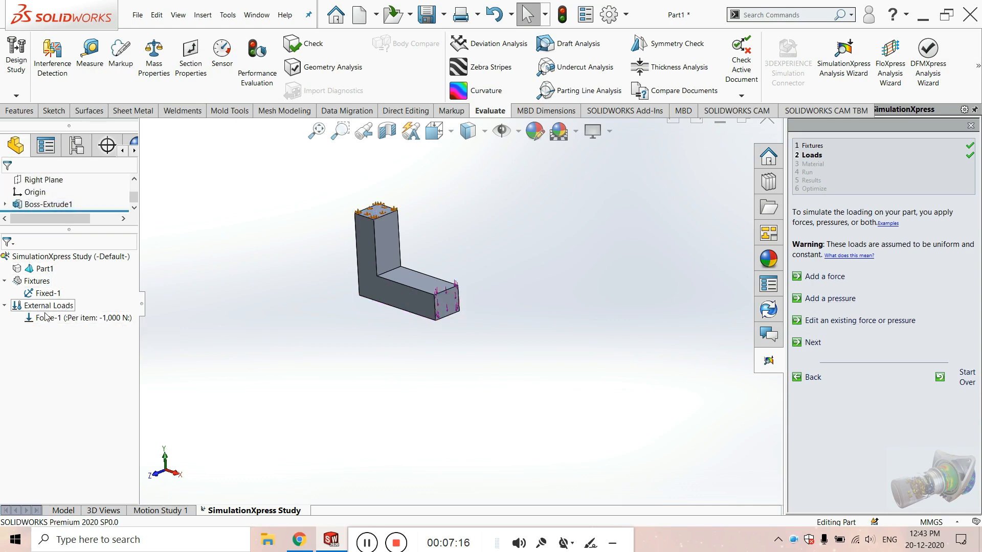
Proceed to the material stage and assign Alloy Steel to the L-shaped part.
click(812, 342)
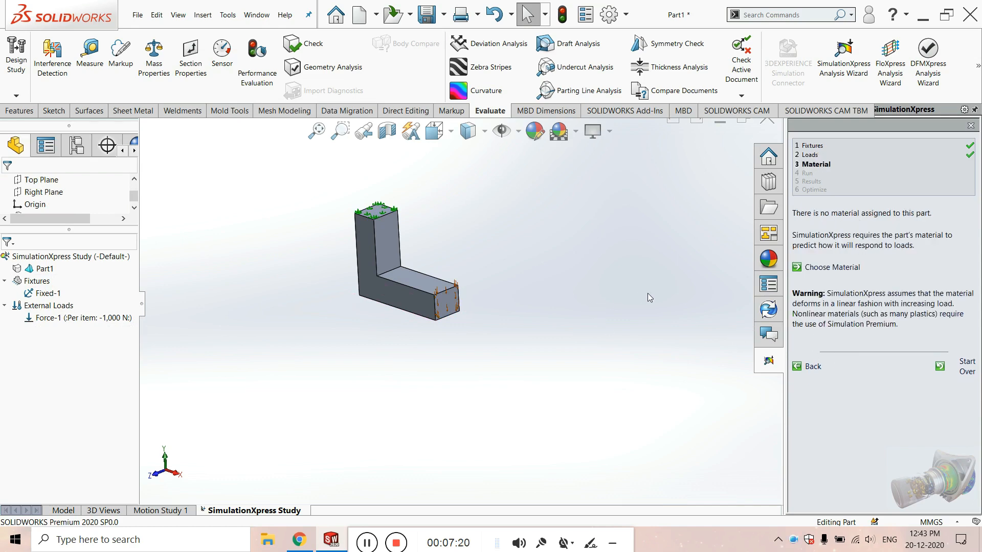
scroll(648, 294, up, 3)
mouse_move(504, 294)
middle_down()
mouse_move(507, 312)
mouse_move(499, 309)
middle_up()
scroll(405, 277, down, 4)
scroll(407, 280, up, 2)
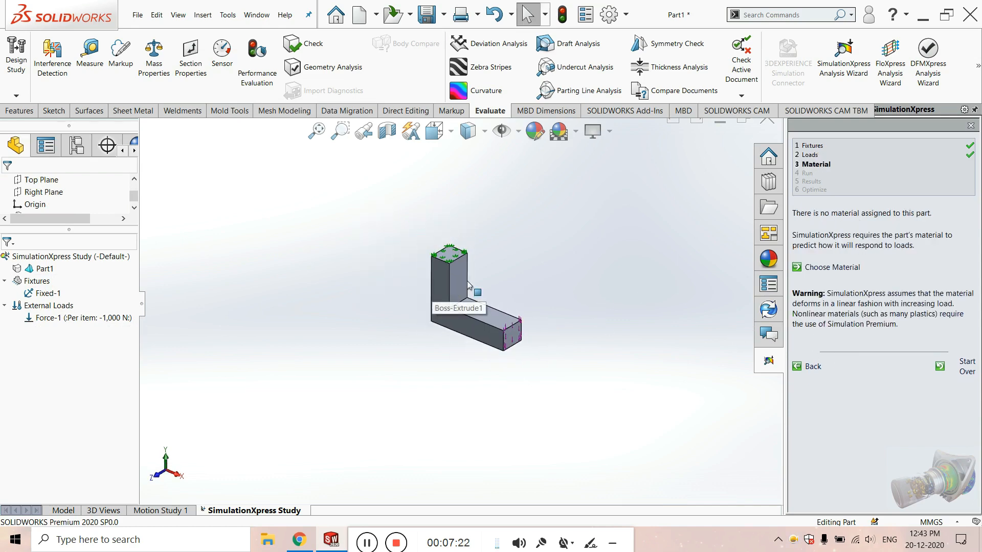
scroll(467, 283, down, 3)
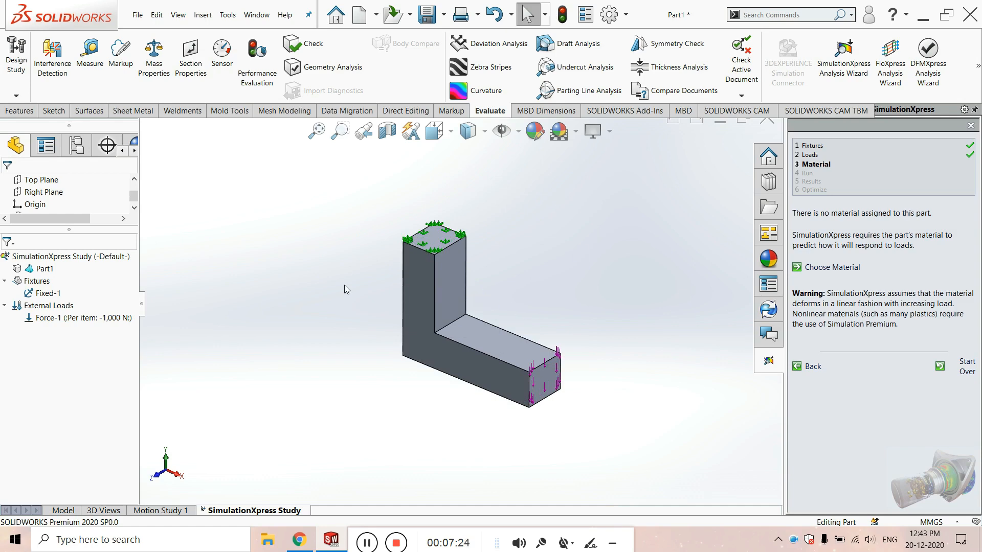
click(844, 268)
scroll(105, 248, down, 5)
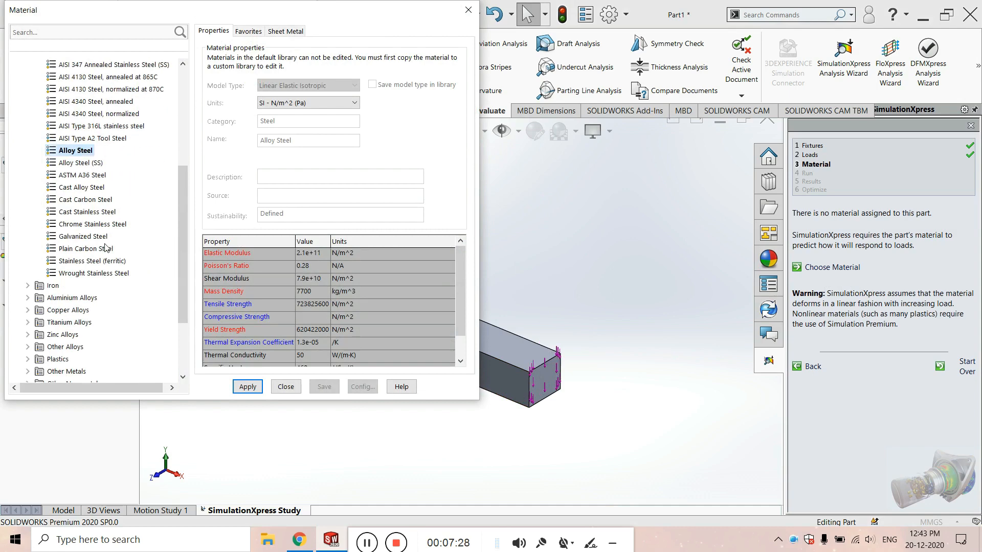
scroll(84, 247, up, 1)
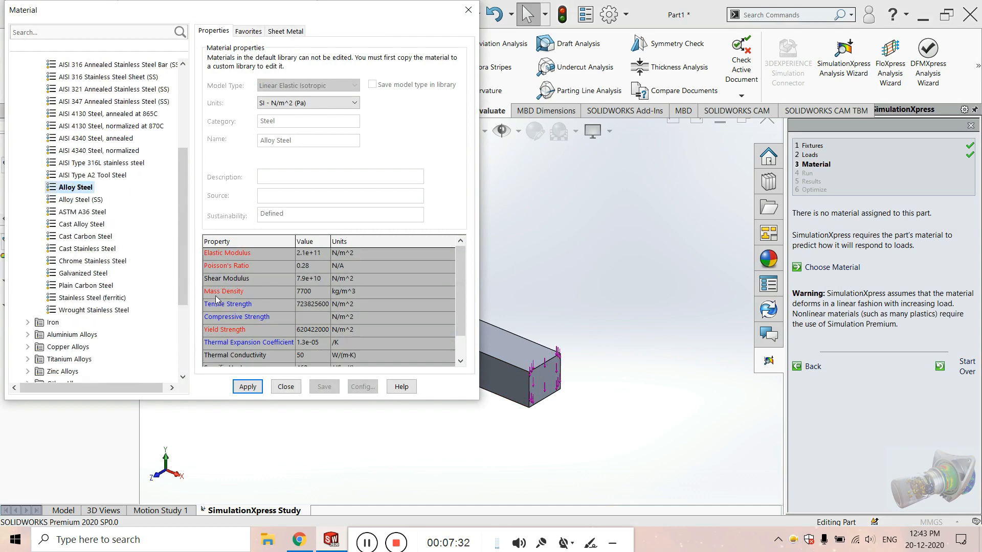
click(294, 292)
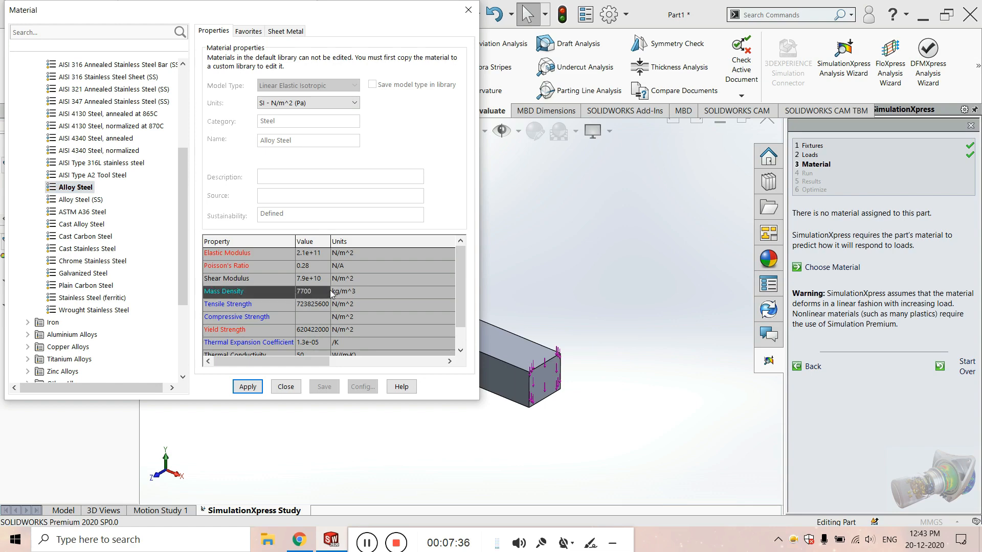
click(252, 388)
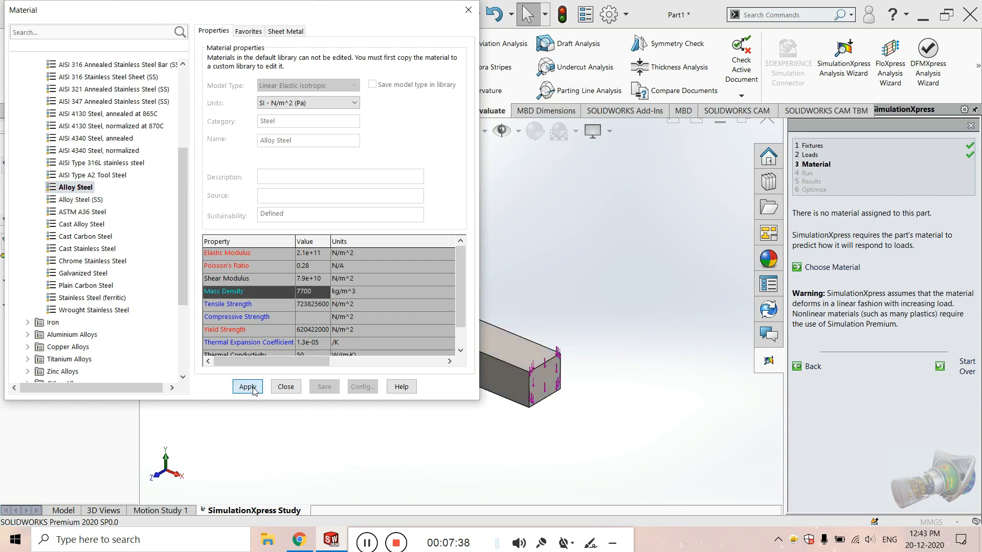
click(285, 387)
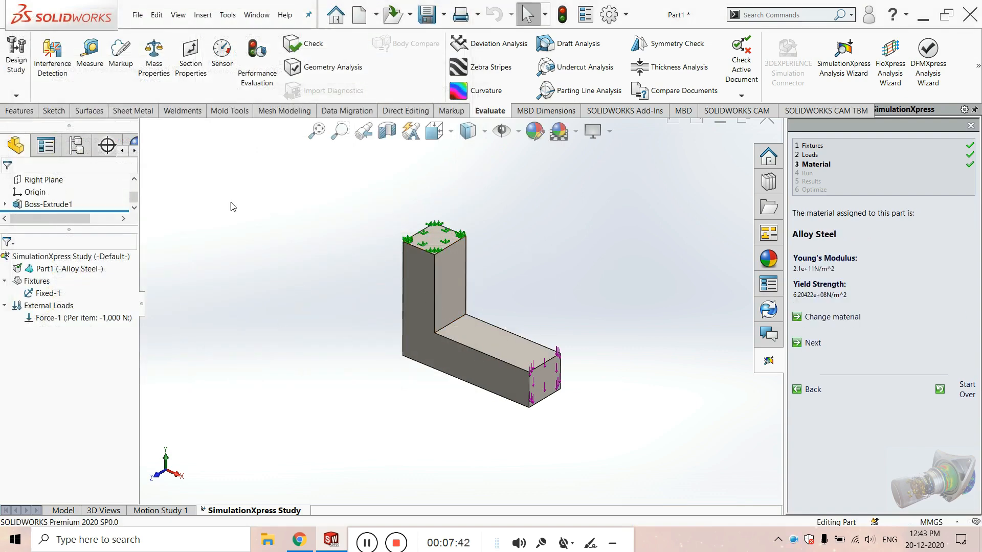
Check the part's material entries in the design tree and in the SimulationXpress study.
drag(99, 211, 85, 279)
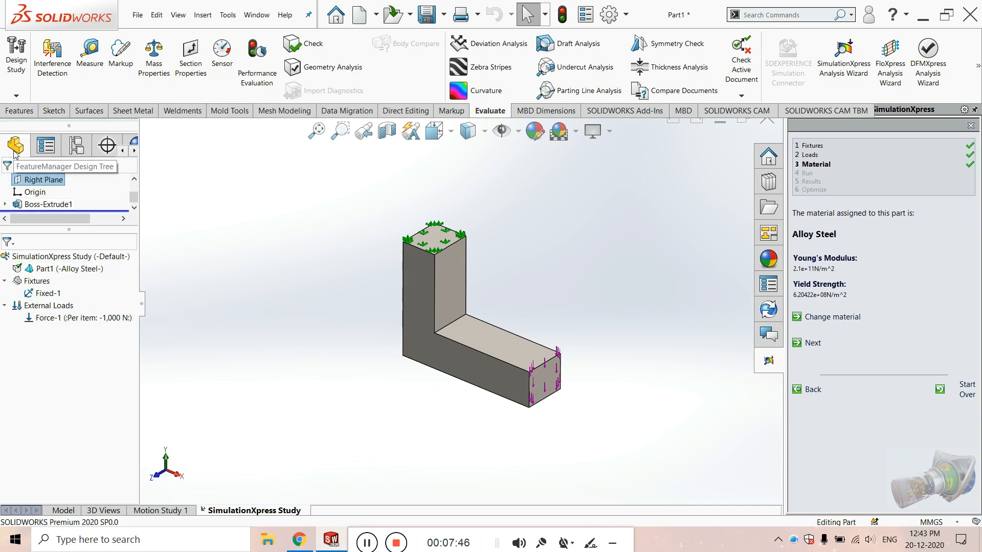
drag(134, 201, 137, 192)
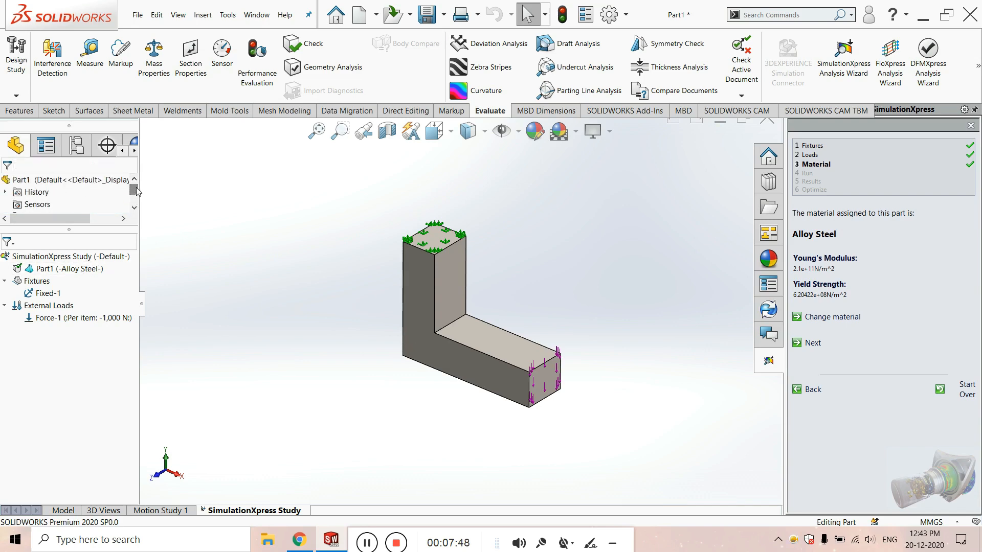
scroll(53, 199, down, 3)
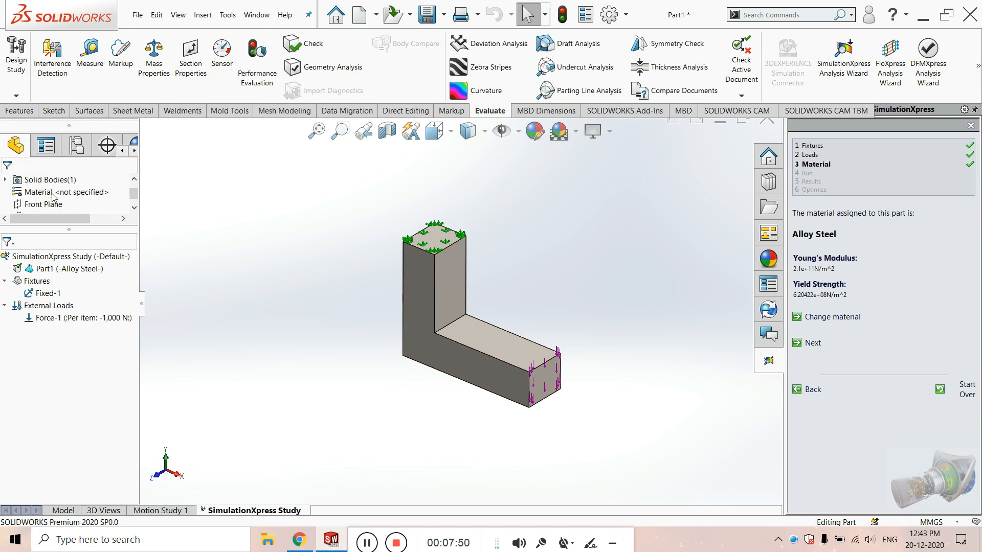
click(53, 197)
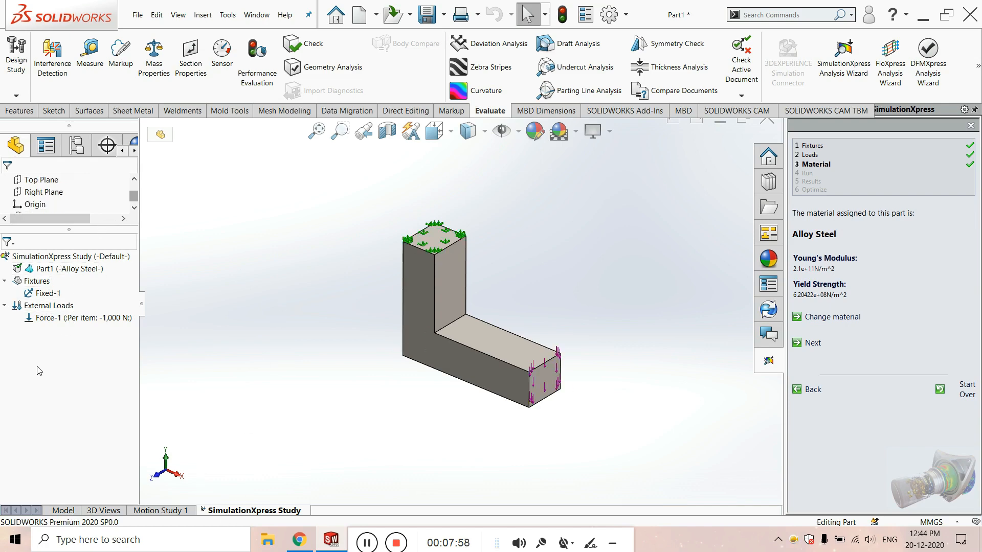
click(65, 269)
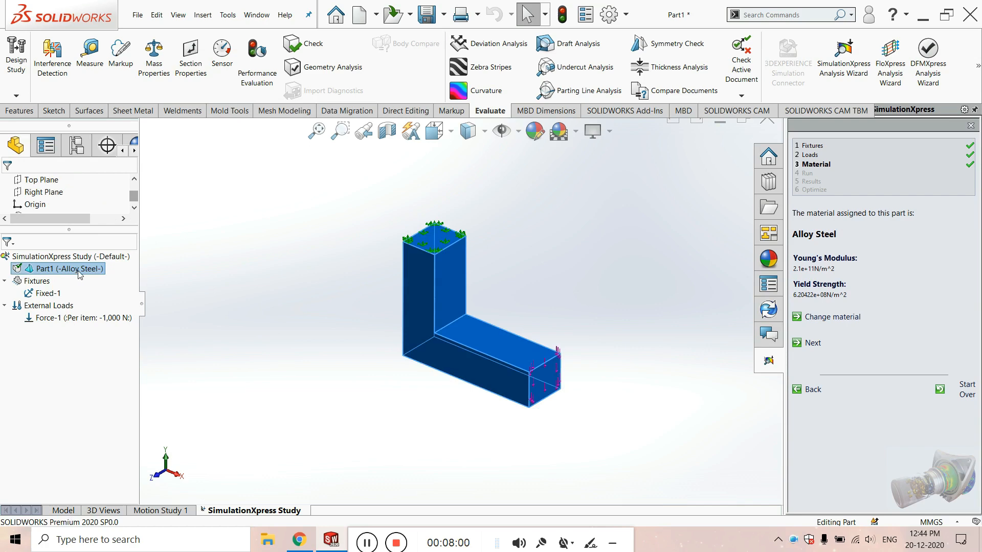
click(179, 273)
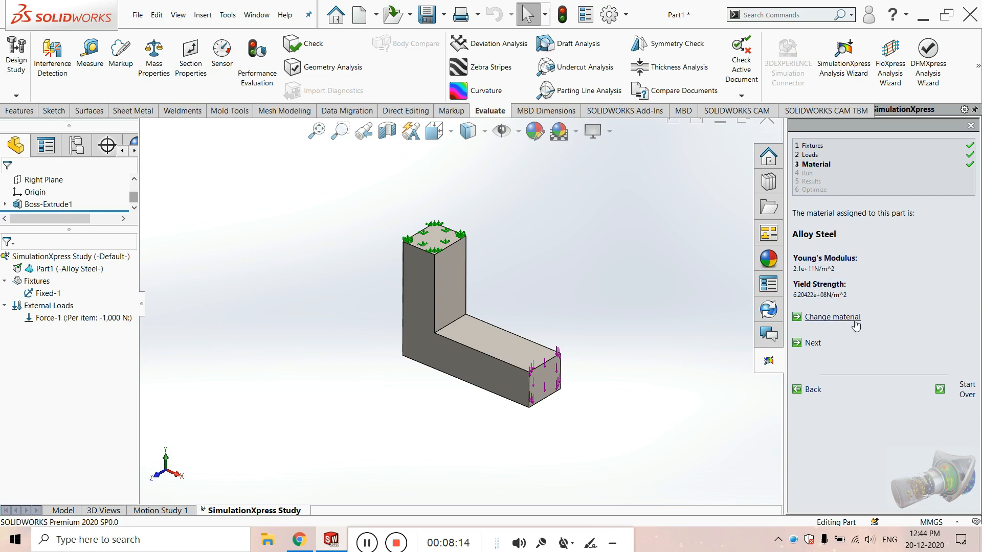
Run the simulation with the default settings and stop the deformation animation.
click(811, 342)
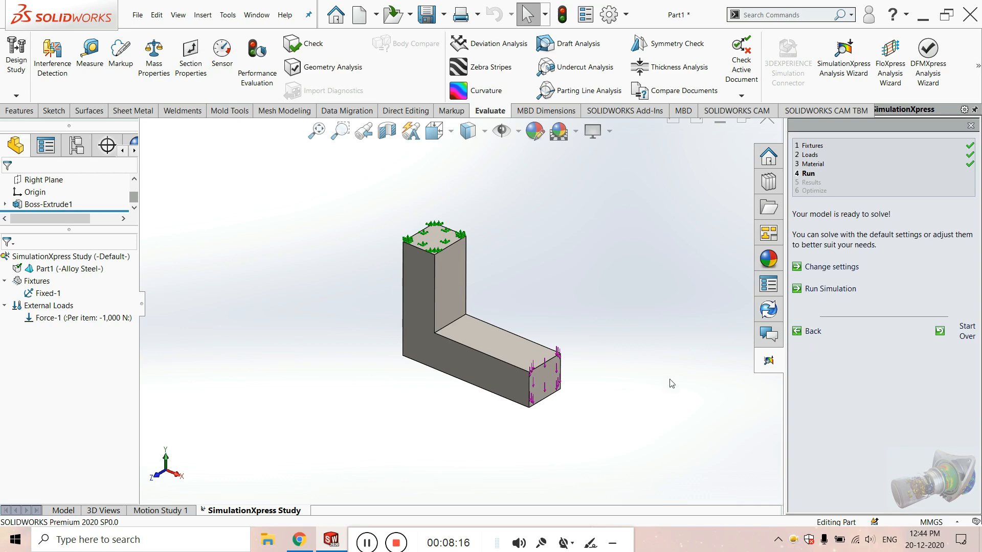
scroll(649, 384, up, 3)
middle_drag(481, 339, 512, 282)
scroll(465, 333, down, 5)
scroll(464, 333, up, 4)
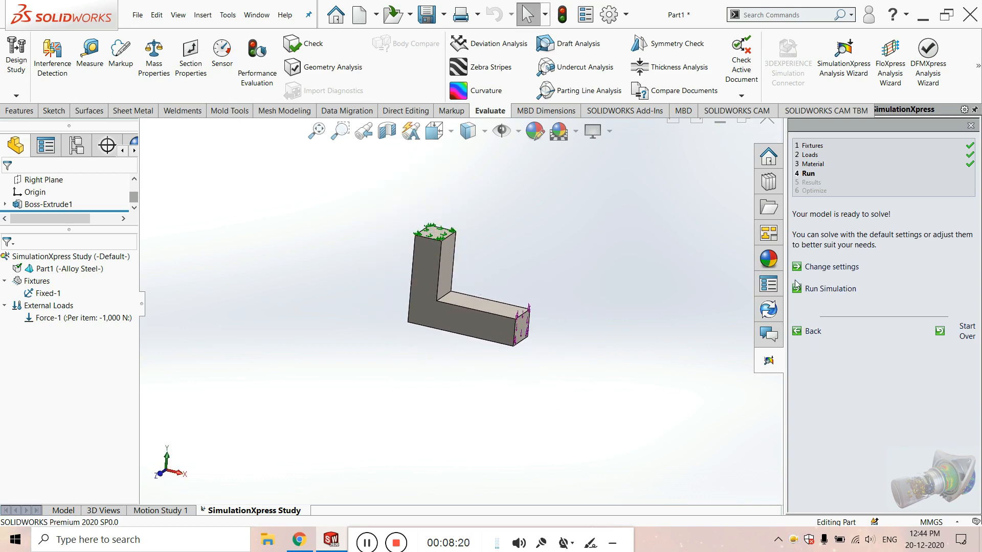
key(ctrl+7)
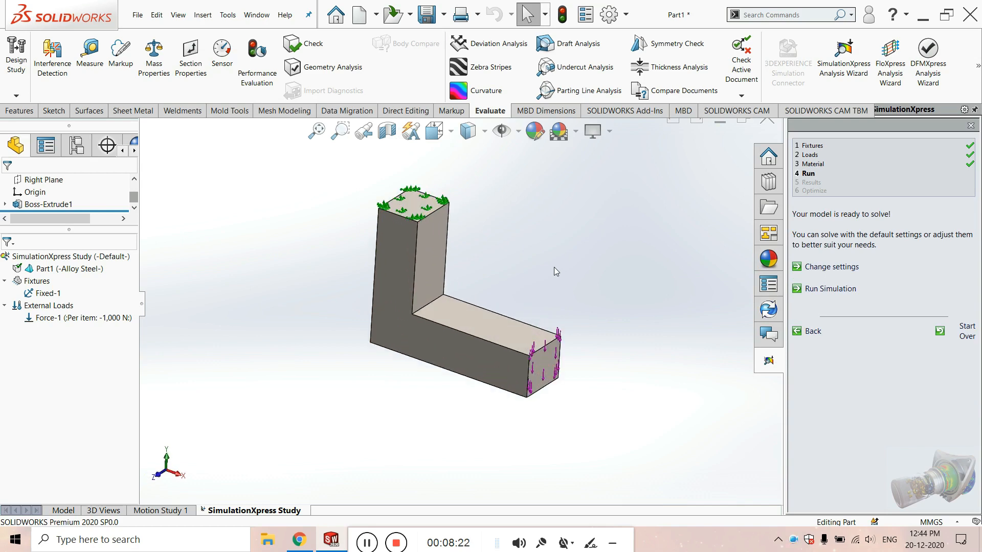
click(841, 292)
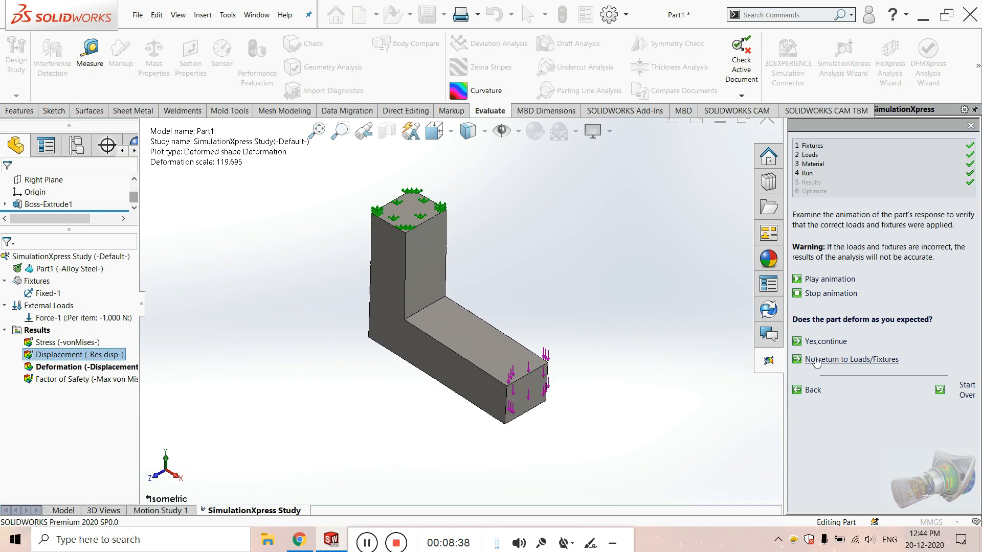
click(826, 294)
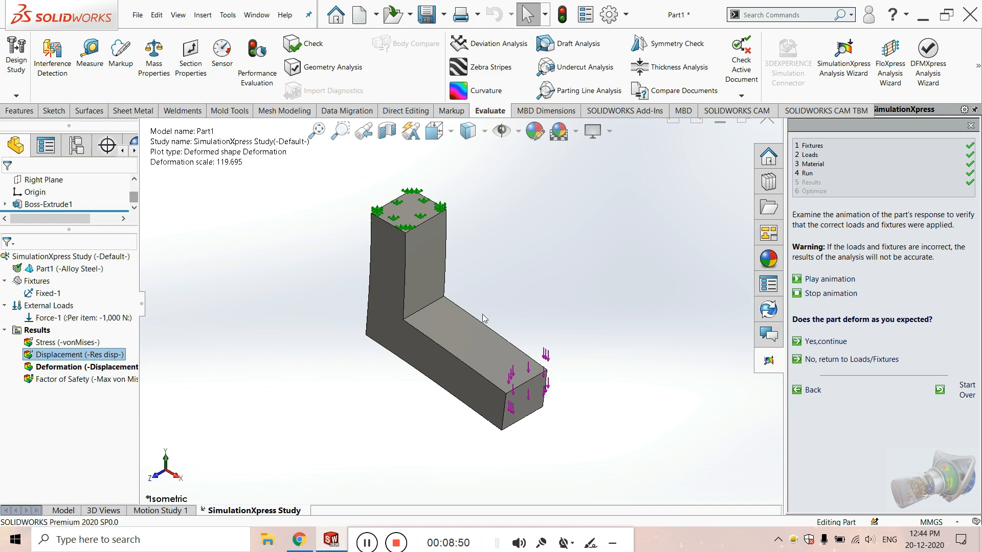
middle_drag(449, 300, 453, 264)
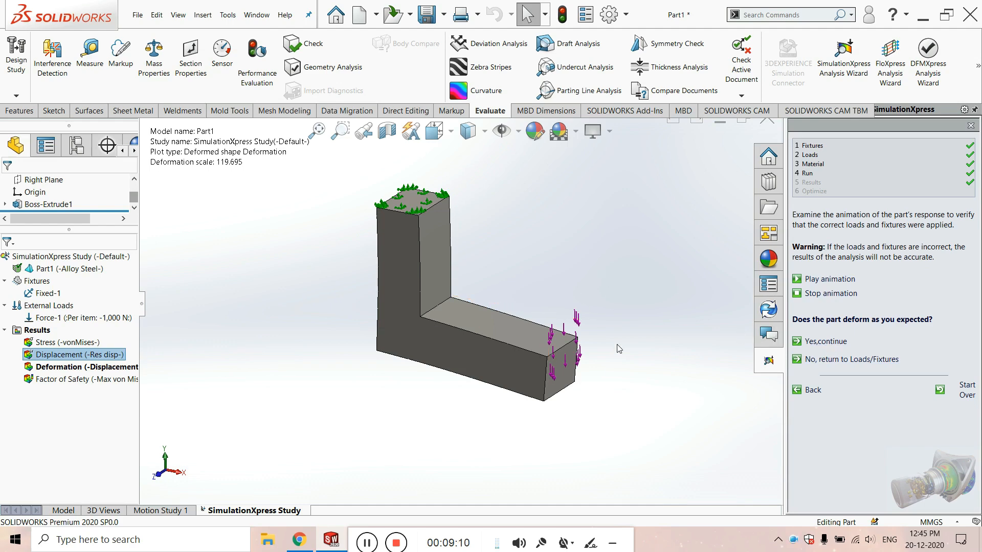
Accept the deformation as expected, continue to the results, and inspect the factor of safety plot.
click(822, 347)
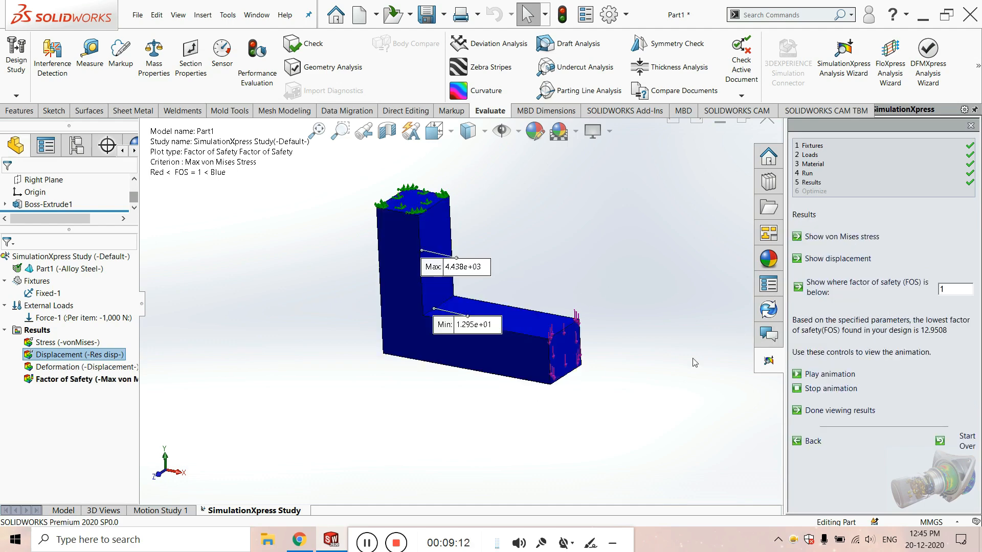
middle_drag(694, 363, 653, 379)
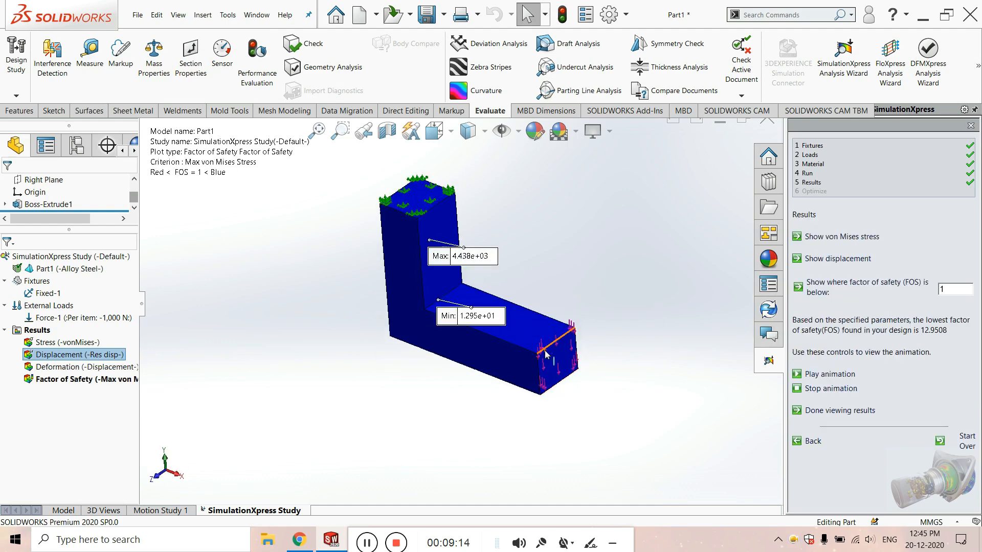
scroll(739, 303, down, 3)
scroll(679, 346, up, 3)
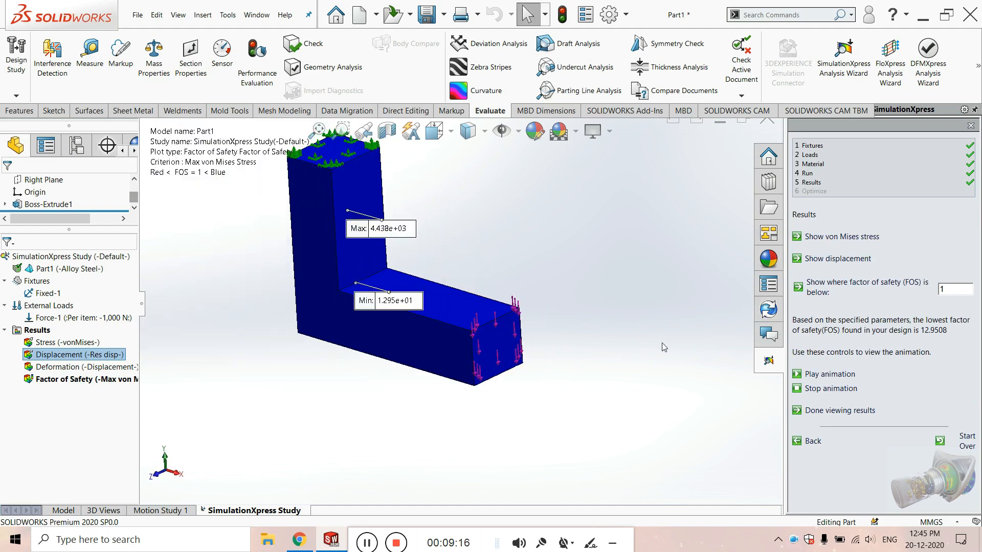
Show the von Mises stress plot and move the maximum stress label clear of the inner corner.
click(833, 237)
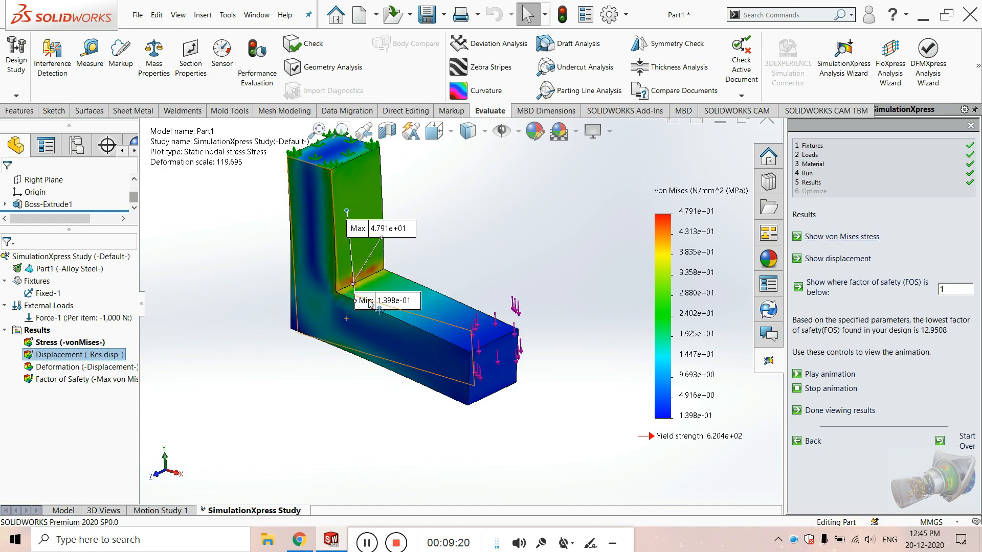
scroll(358, 286, down, 4)
scroll(353, 282, up, 4)
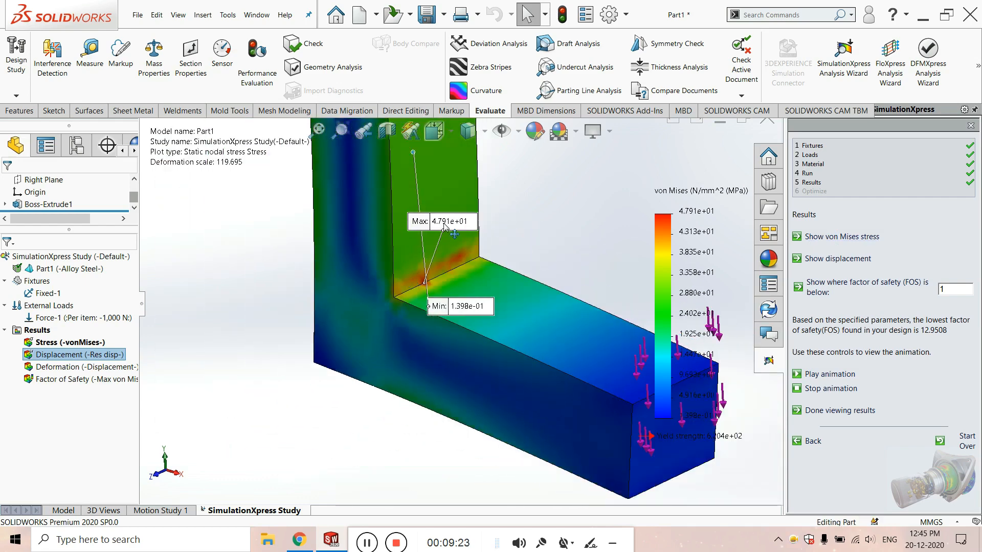
drag(536, 213, 562, 209)
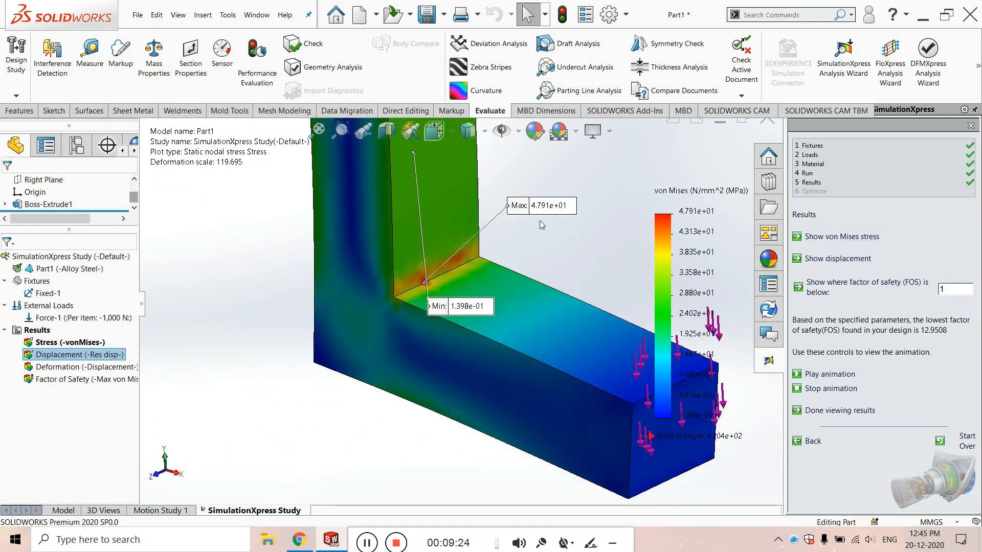
Examine the von Mises stress concentration at the inner corner and the stress distribution across the part.
scroll(436, 266, down, 5)
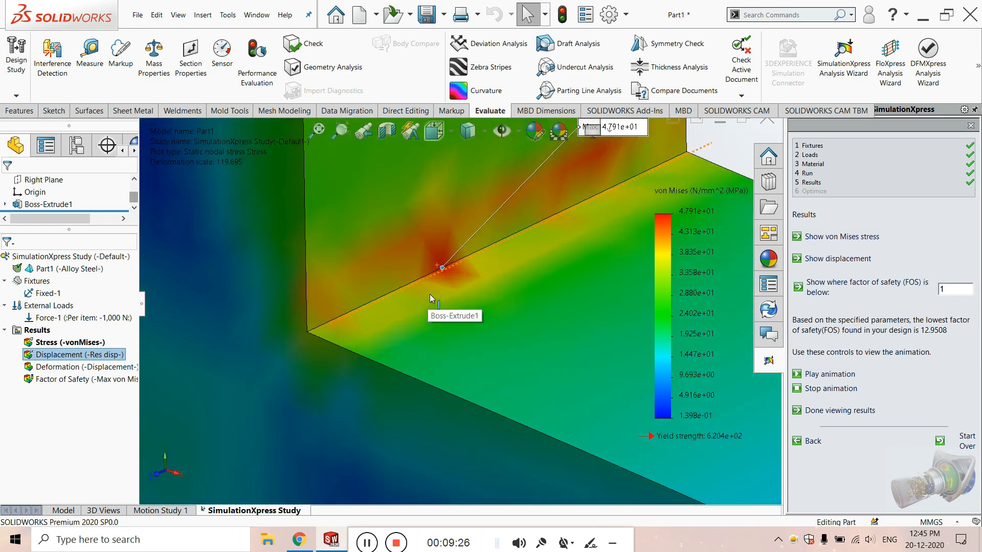
scroll(440, 289, down, 2)
middle_drag(375, 364, 434, 320)
middle_drag(510, 290, 493, 315)
scroll(494, 315, up, 5)
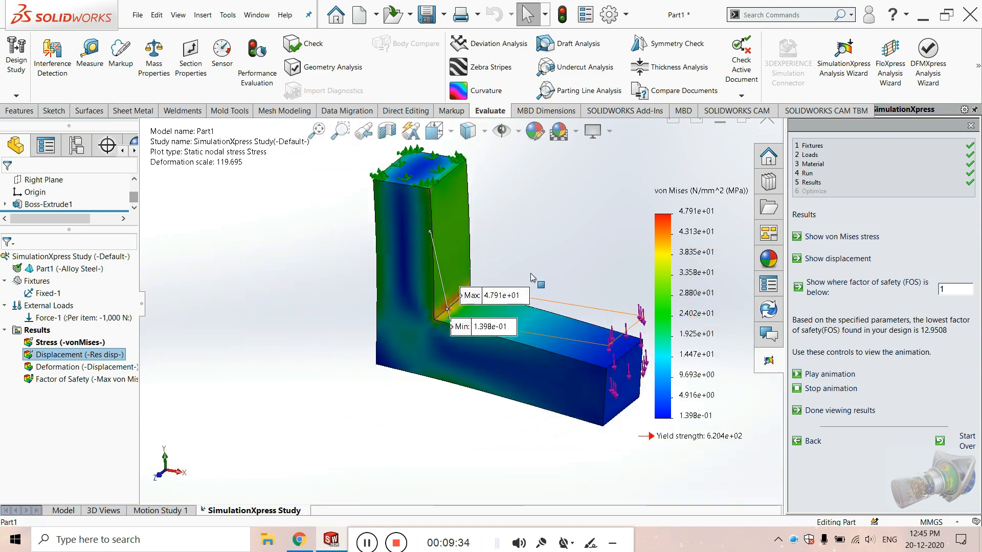
scroll(468, 314, down, 5)
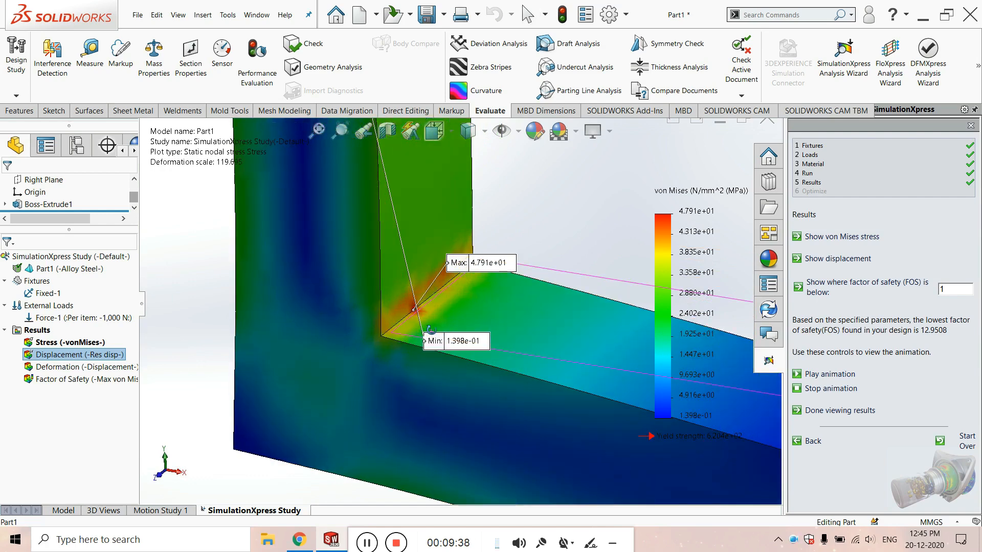
scroll(433, 322, up, 4)
scroll(476, 325, up, 5)
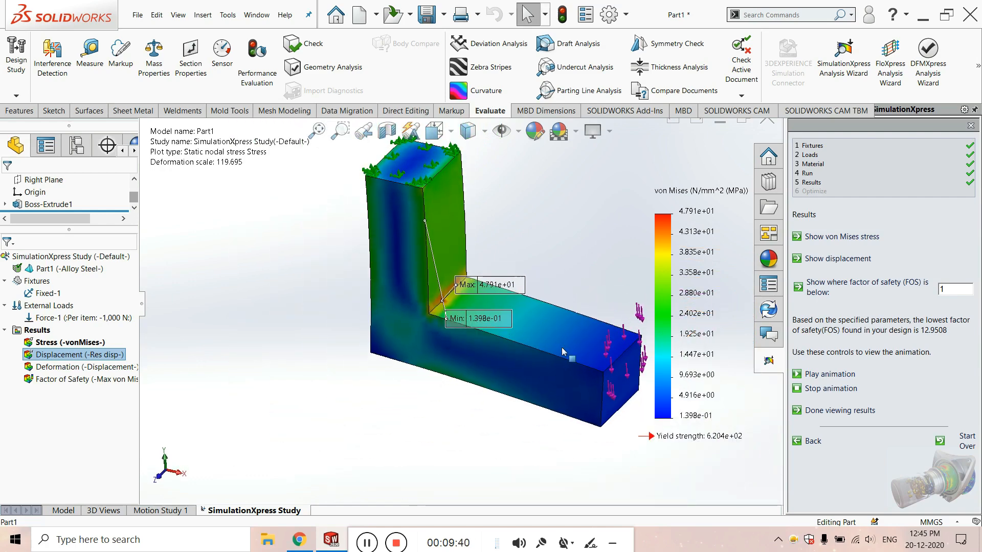
scroll(410, 250, up, 2)
scroll(410, 250, down, 3)
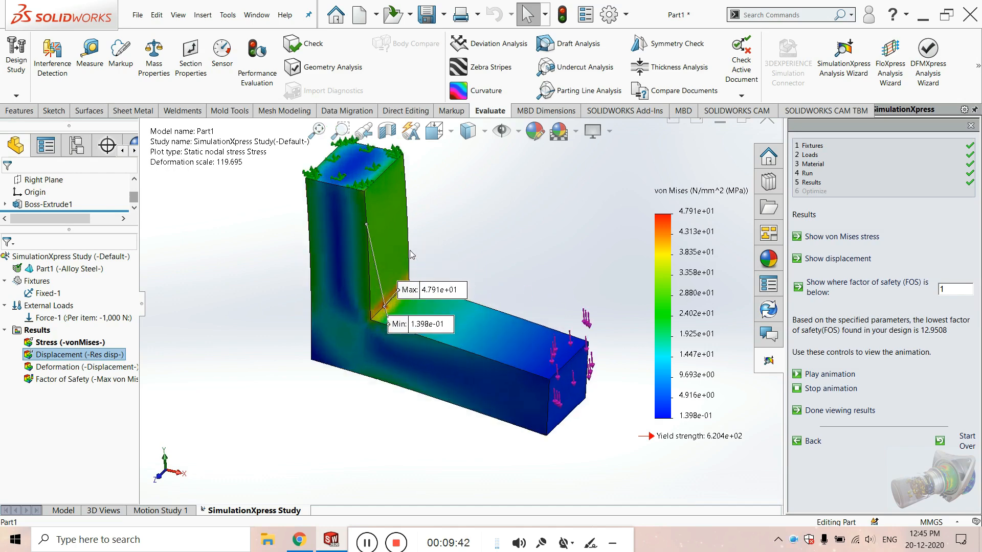
scroll(410, 250, up, 2)
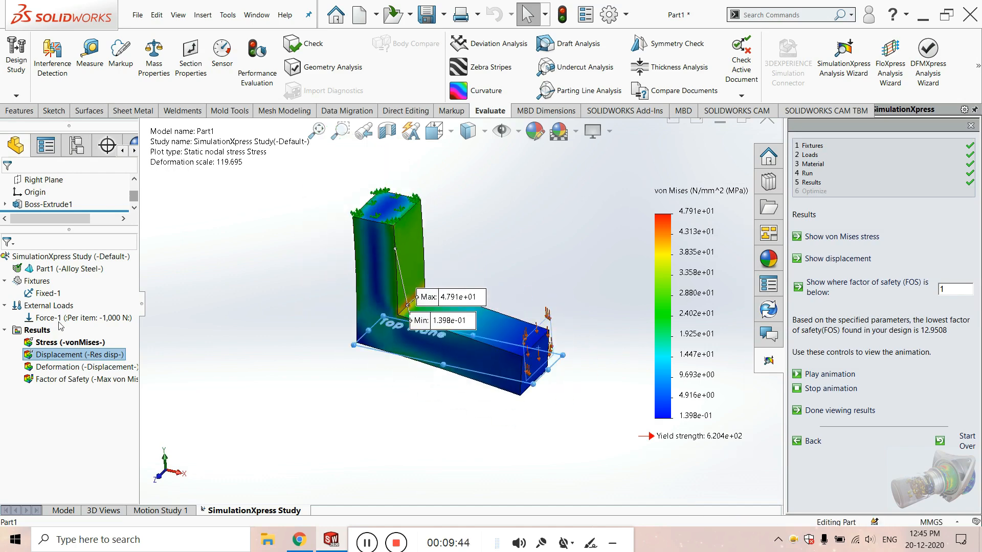
click(63, 345)
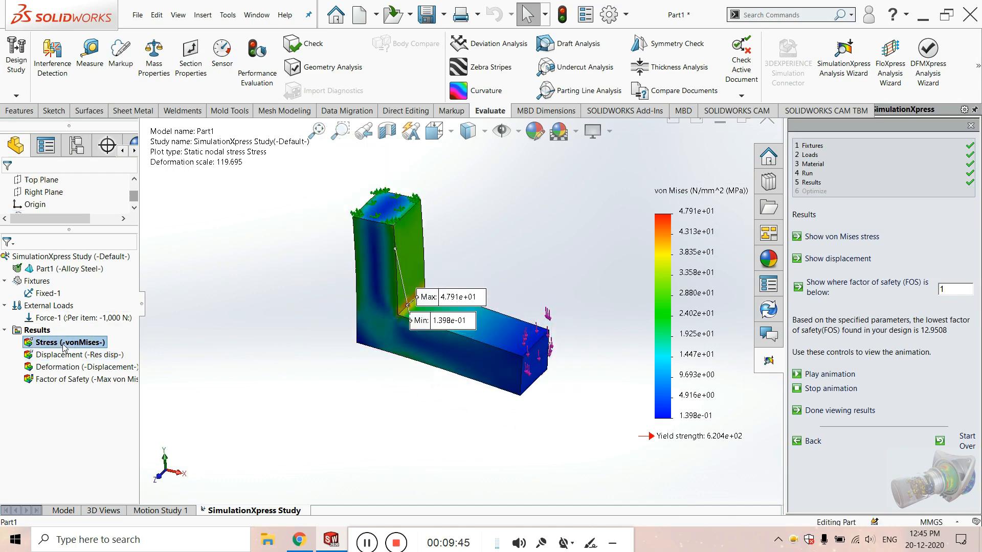
Show the displacement plot and inspect the deflection of the loaded end from the side.
click(822, 262)
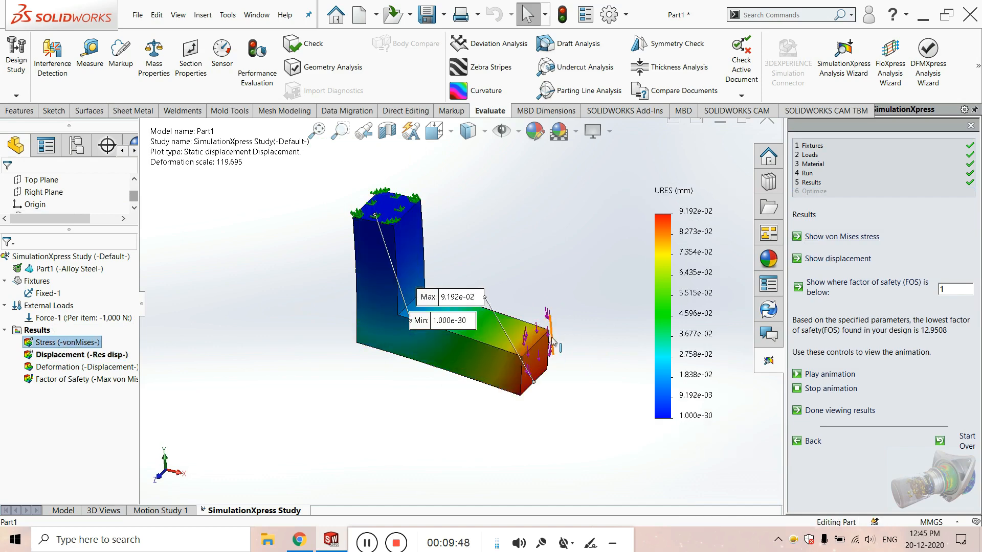
mouse_move(551, 345)
middle_down()
mouse_move(578, 267)
mouse_move(538, 353)
mouse_move(535, 340)
middle_up()
scroll(535, 339, down, 3)
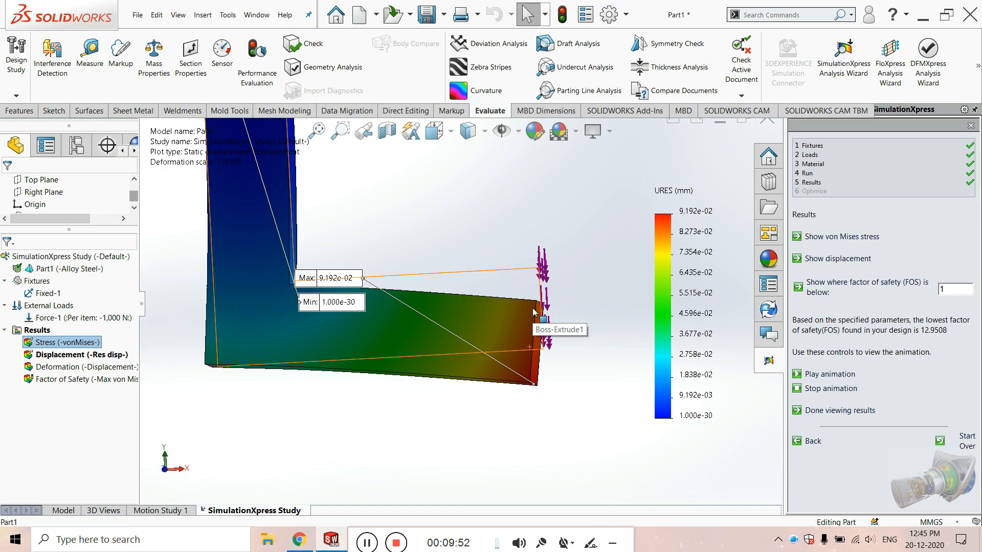
middle_drag(532, 308, 517, 321)
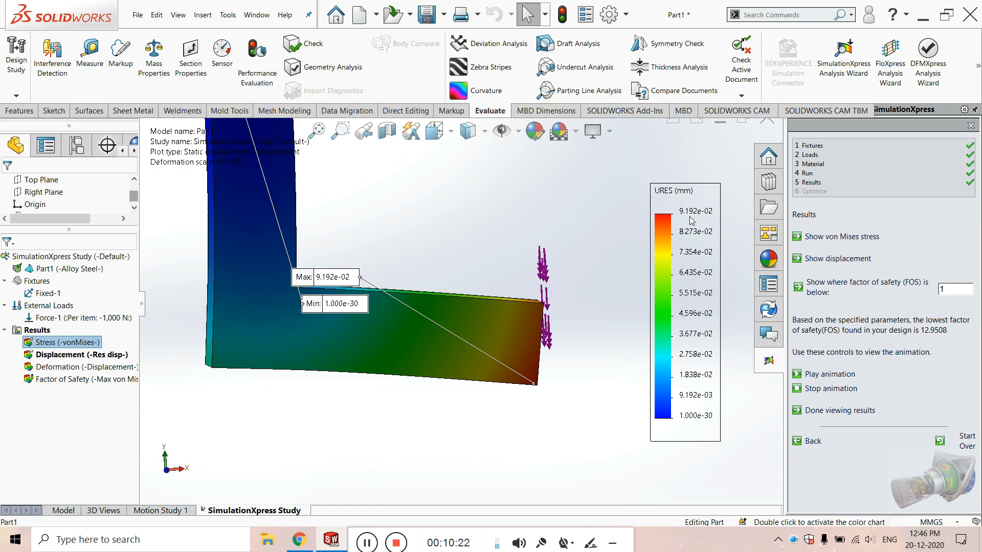
scroll(594, 291, up, 3)
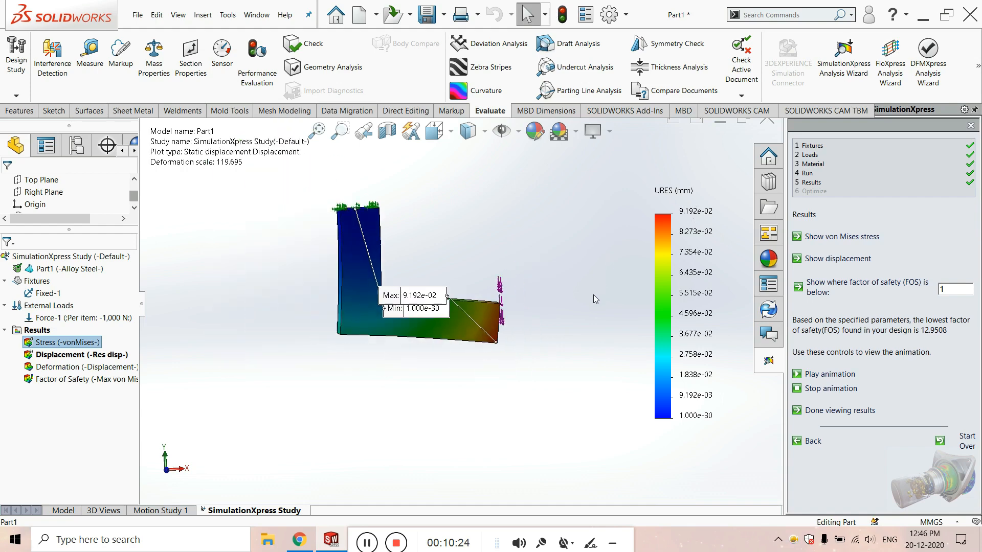
Compare the displacement colours from the fixed top face to the loaded end with the URES legend.
middle_drag(590, 303, 554, 343)
scroll(595, 286, up, 4)
scroll(693, 199, down, 5)
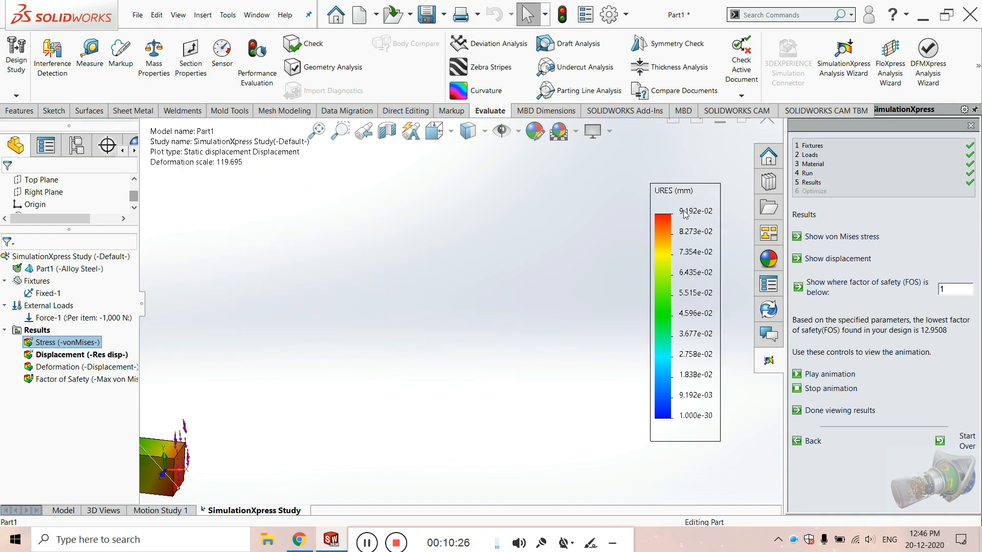
scroll(450, 353, up, 4)
scroll(445, 353, up, 2)
scroll(401, 394, up, 3)
middle_drag(393, 367, 396, 353)
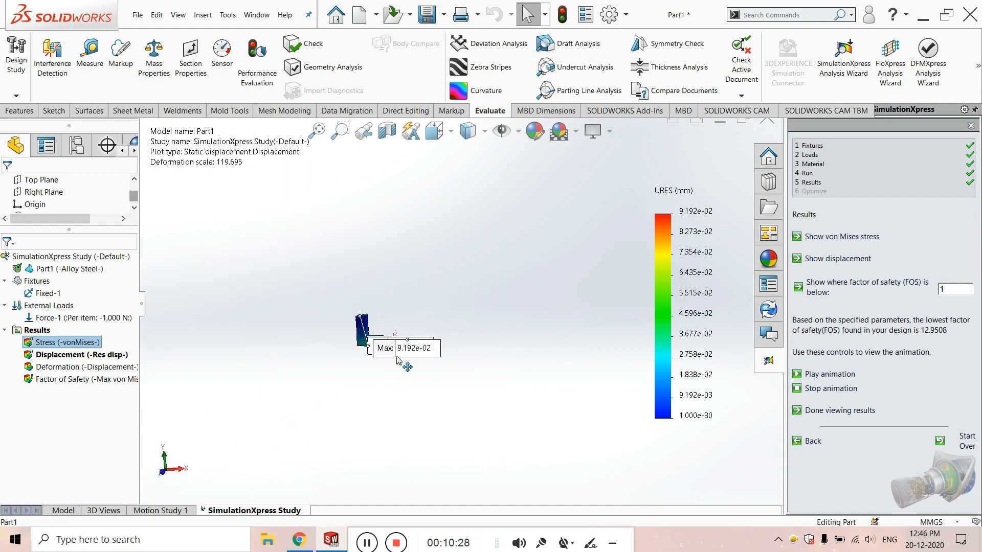
scroll(397, 353, down, 4)
scroll(437, 314, up, 2)
middle_drag(436, 314, 426, 319)
scroll(435, 307, down, 4)
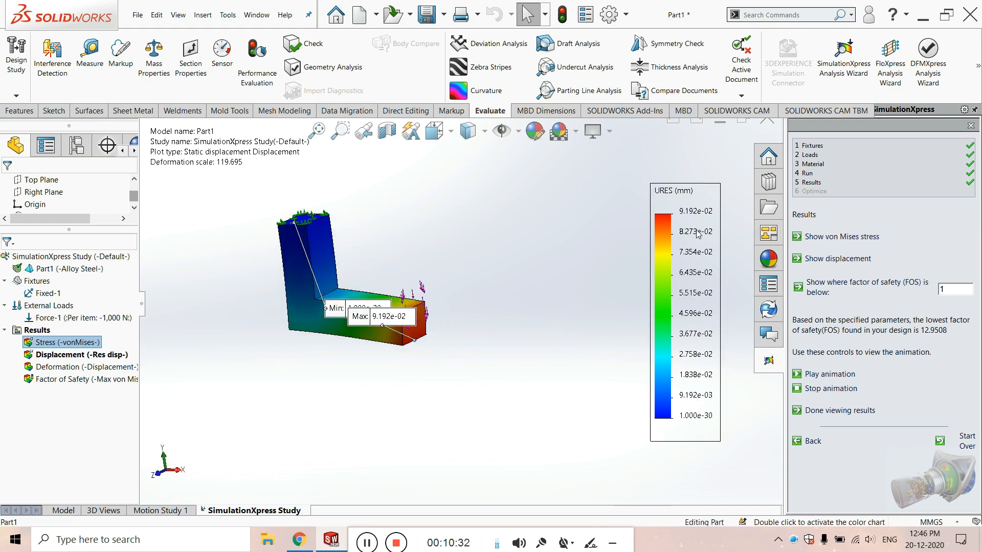
scroll(438, 294, up, 3)
scroll(385, 252, down, 8)
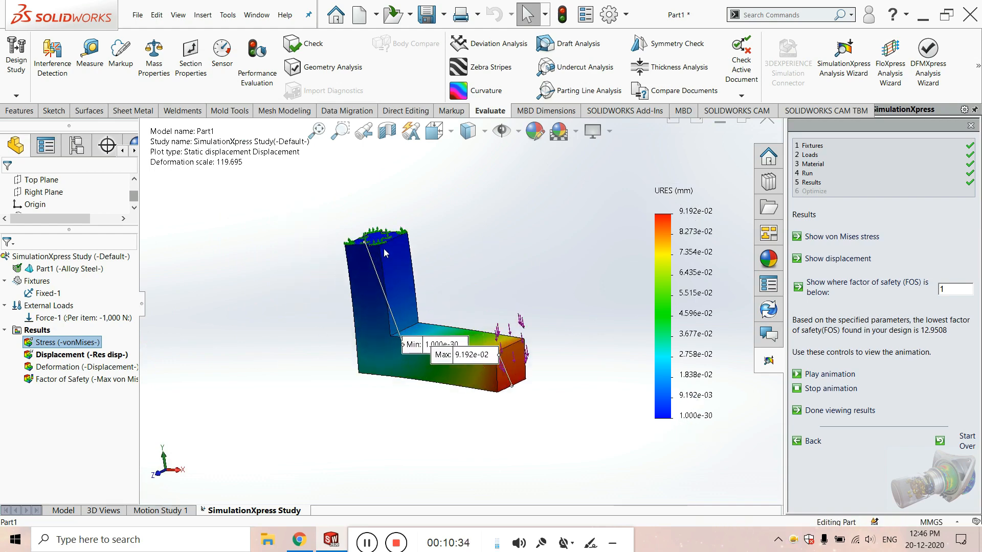
scroll(532, 332, up, 3)
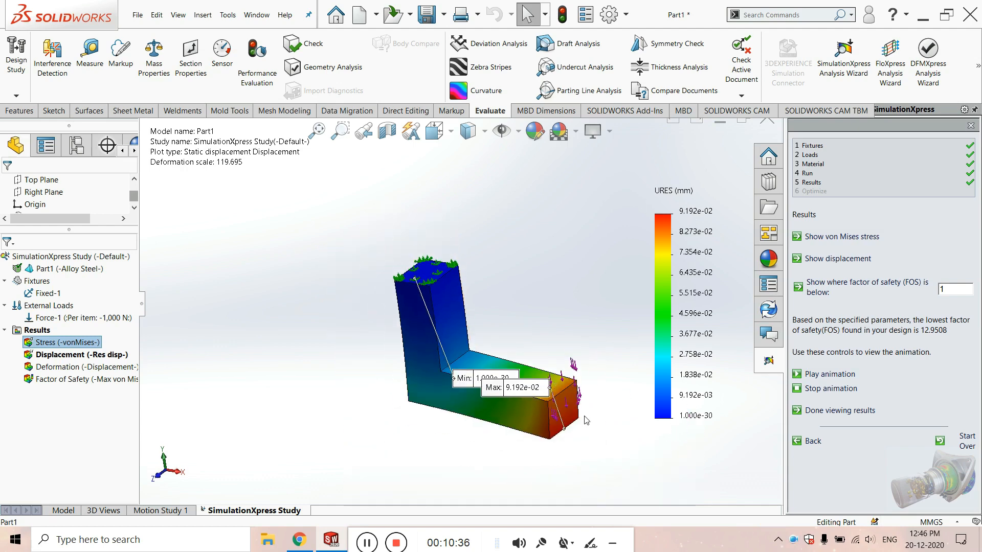
scroll(563, 406, down, 4)
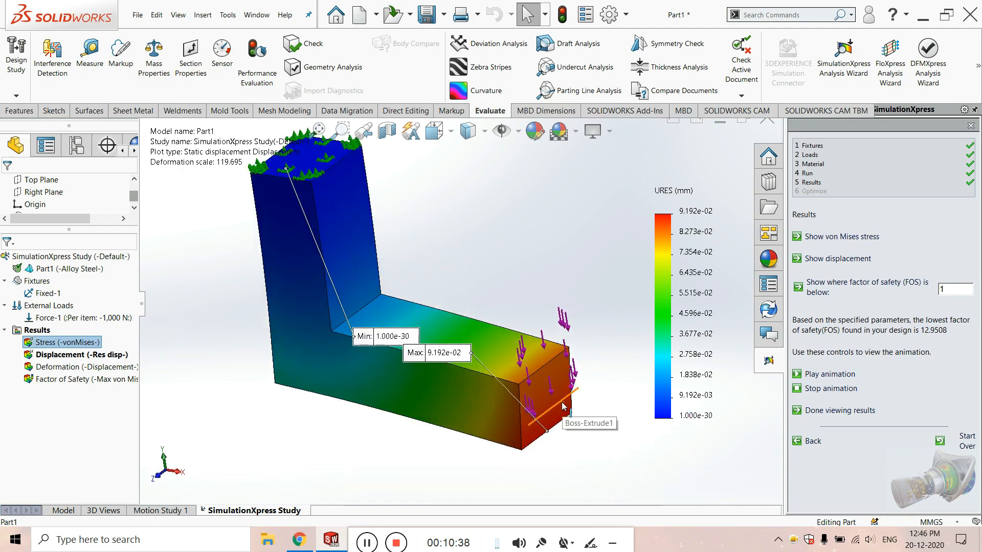
Show the von Mises stress again, then plot where the factor of safety is below 2.
click(854, 239)
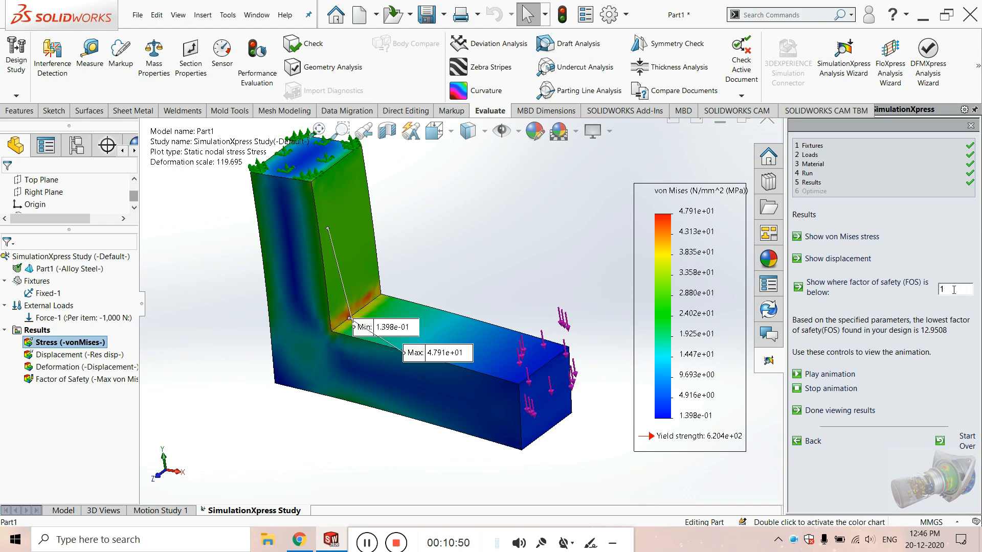
text(2)
key(Return)
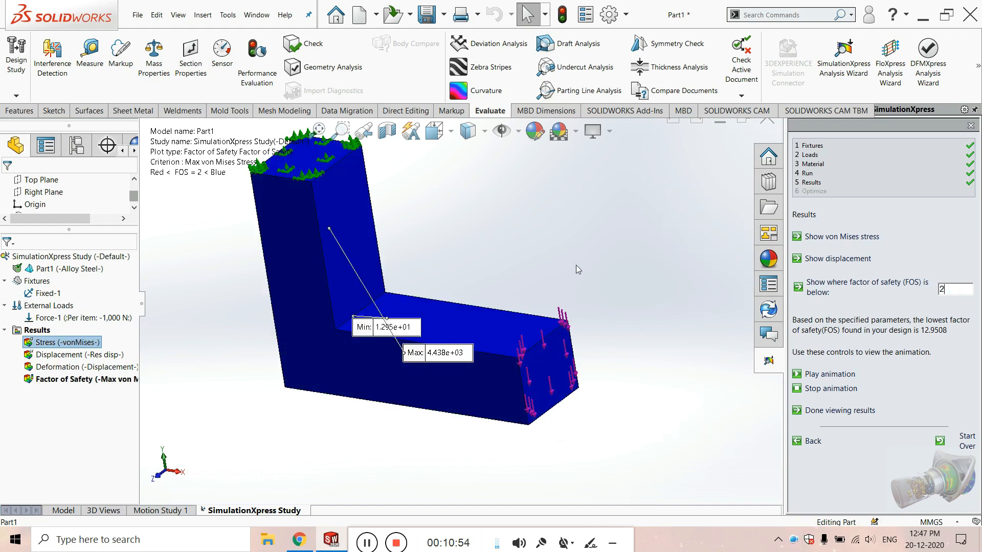
scroll(576, 270, up, 3)
middle_drag(576, 270, 535, 299)
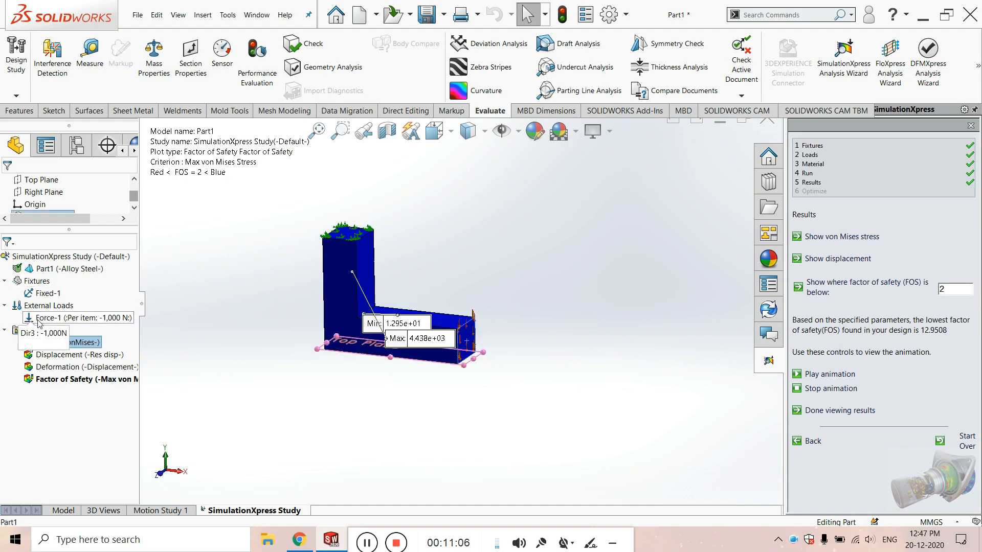
Edit the existing force load, raise its value to 20000 N, and accept the change.
click(39, 321)
right_click(49, 321)
click(69, 326)
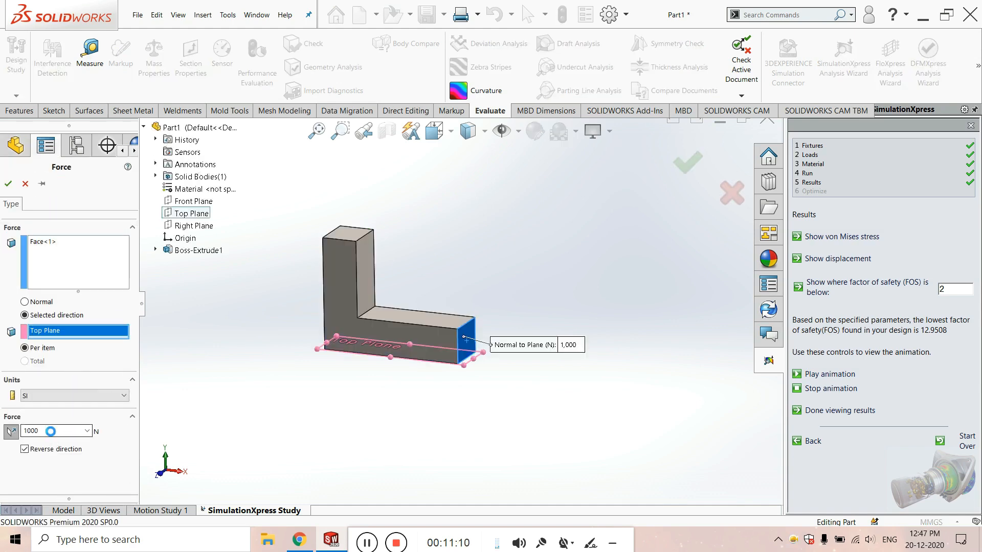
double_click(51, 431)
click(48, 430)
key(BackSpace)
key(BackSpace)
key(BackSpace)
key(BackSpace)
click(8, 184)
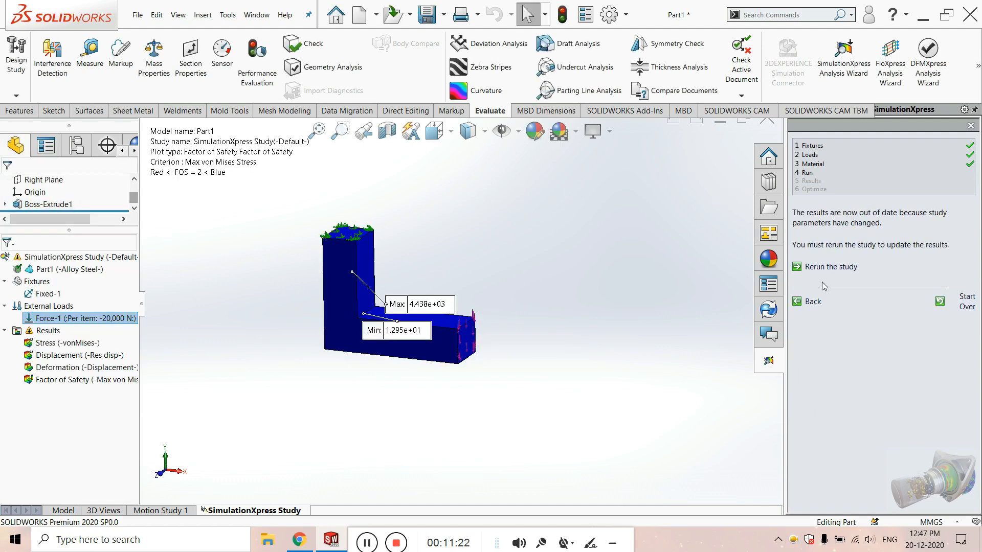
Rerun the study, accept the deformation as expected, and view the factor of safety plot with its animation control.
click(824, 267)
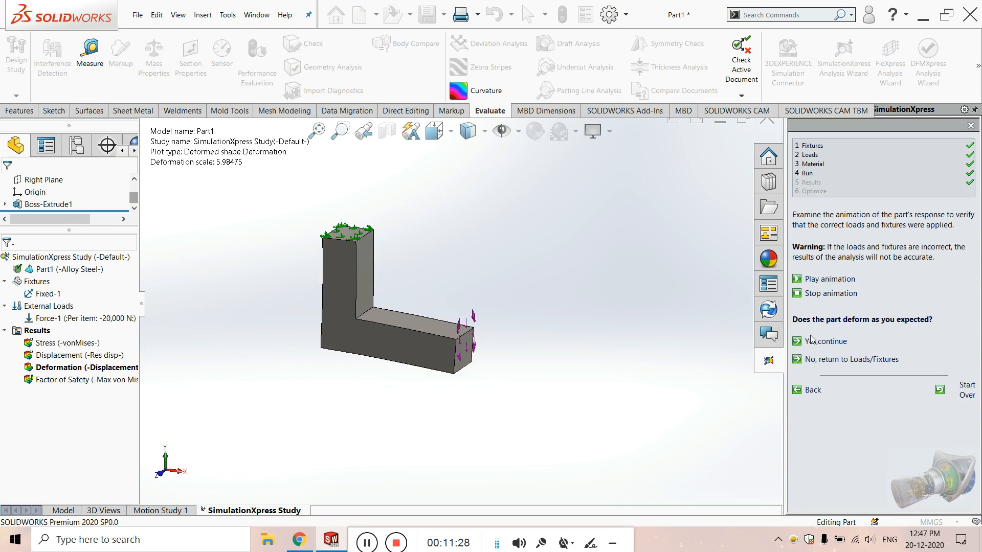
click(813, 341)
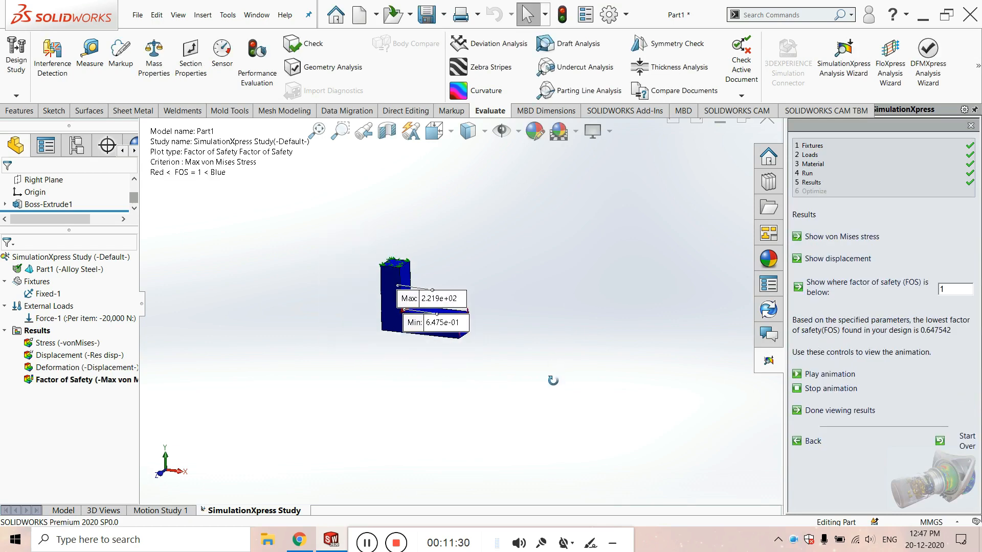
scroll(476, 327, down, 3)
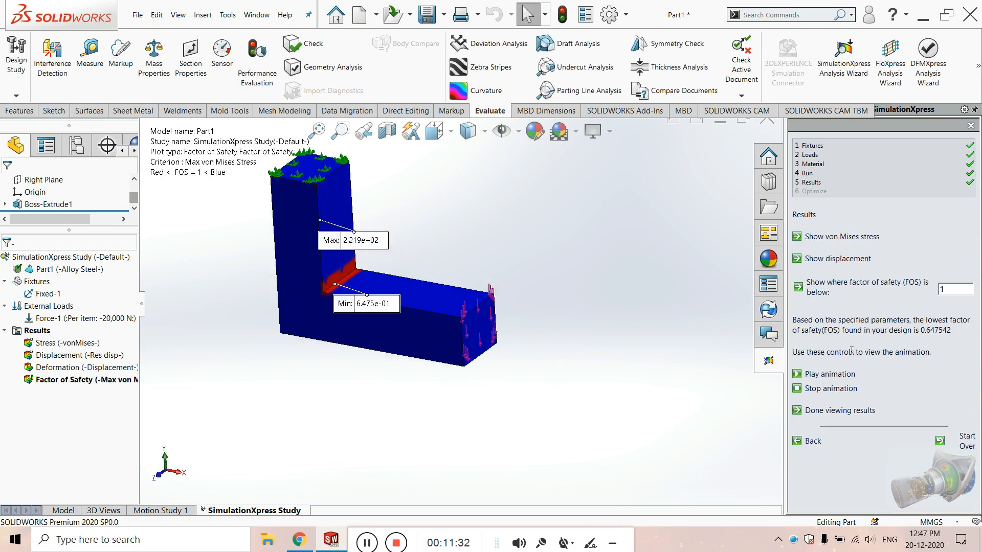
click(829, 375)
click(576, 224)
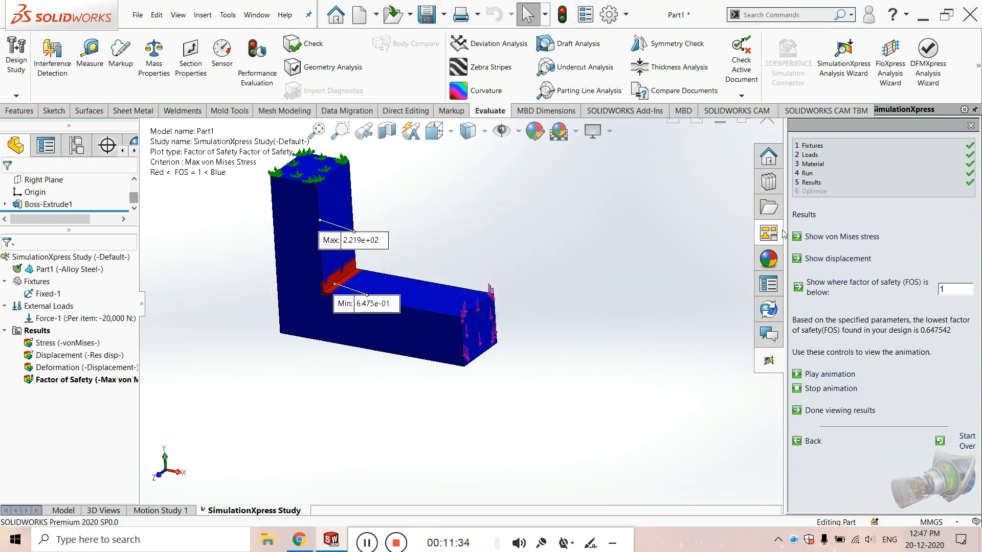
Show the von Mises stress plot for the 20000 N load and compare it with the yield strength.
click(813, 236)
scroll(414, 279, down, 5)
scroll(413, 279, up, 5)
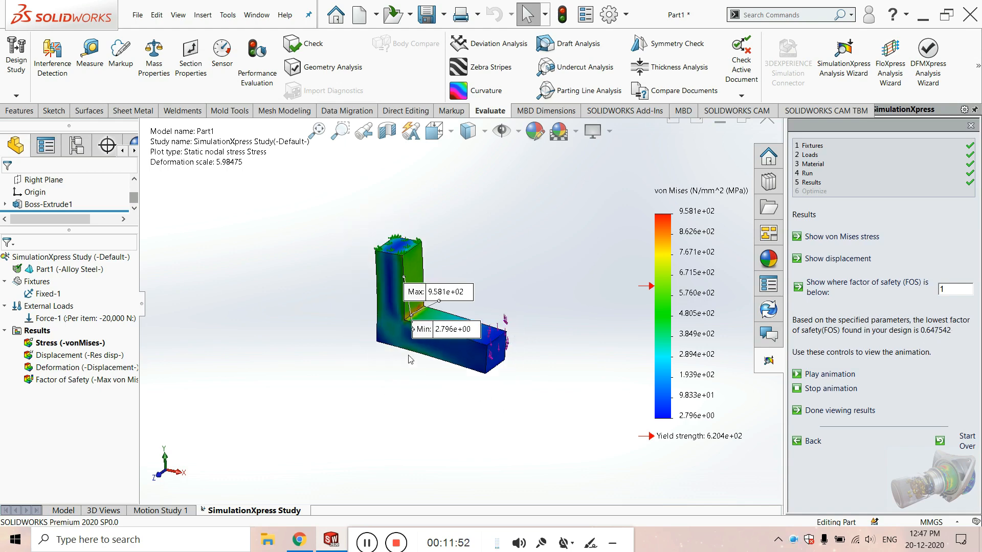
scroll(433, 325, down, 2)
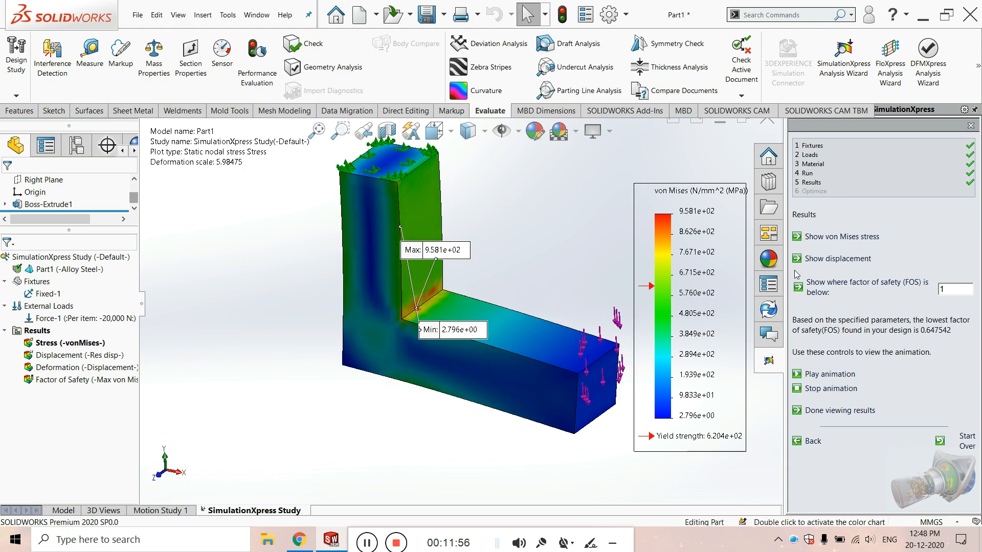
scroll(463, 307, up, 3)
scroll(498, 300, down, 2)
scroll(451, 304, up, 2)
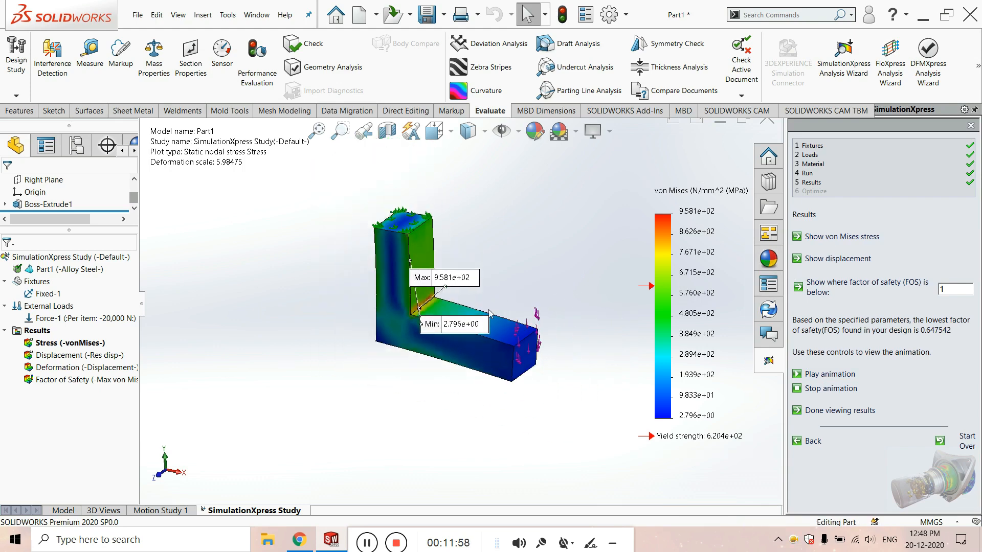
Move the maximum and minimum stress callouts clear of the L-shaped part.
scroll(534, 337, down, 3)
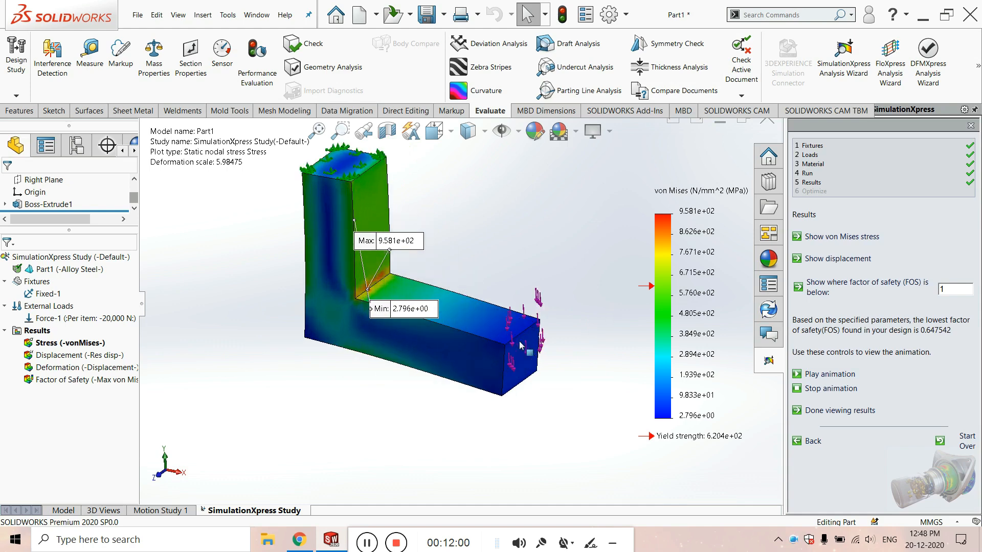
click(352, 272)
click(536, 245)
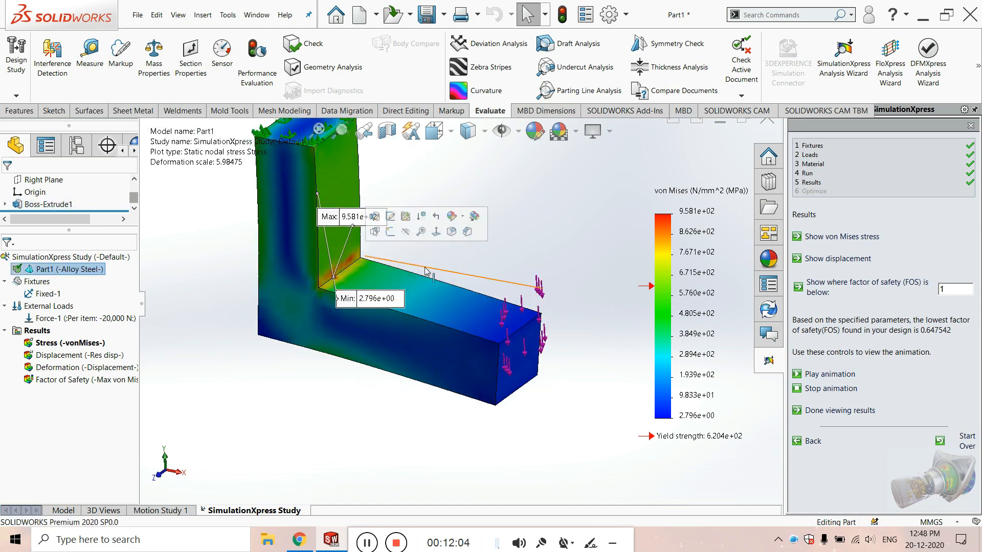
drag(346, 219, 463, 197)
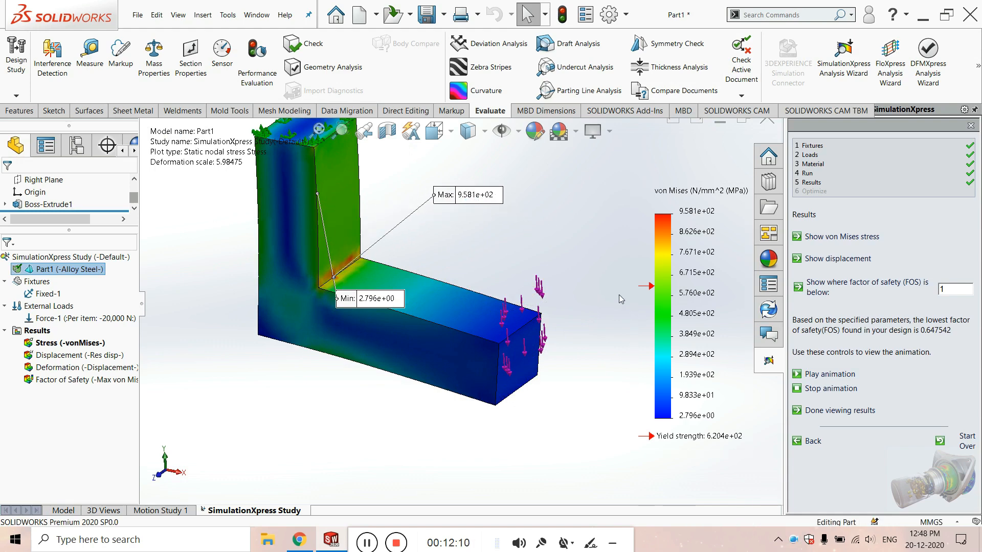
mouse_move(367, 309)
mouse_down()
mouse_move(337, 305)
mouse_move(295, 272)
mouse_move(408, 187)
mouse_up()
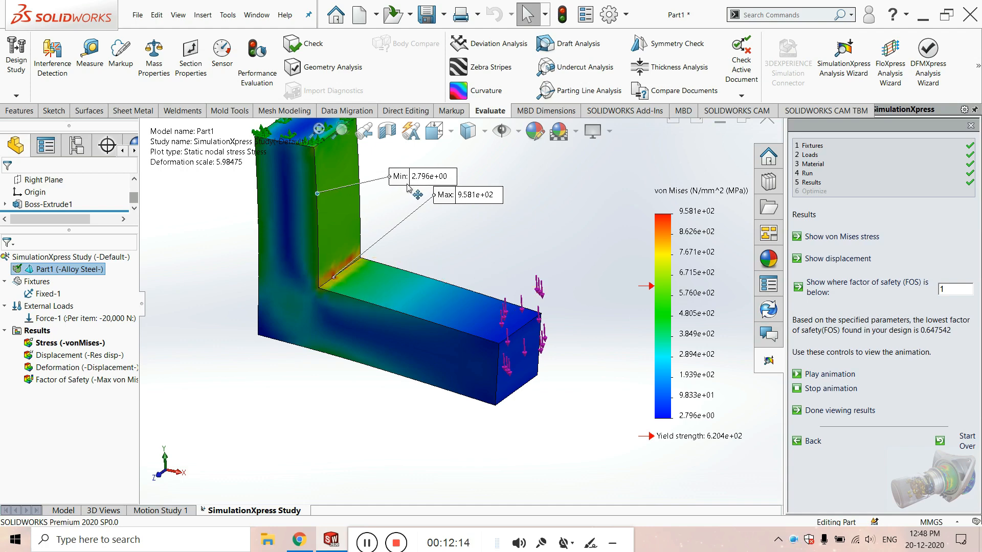
Show the displacement plot for the 20000 N load, play its animation and stop it.
click(831, 263)
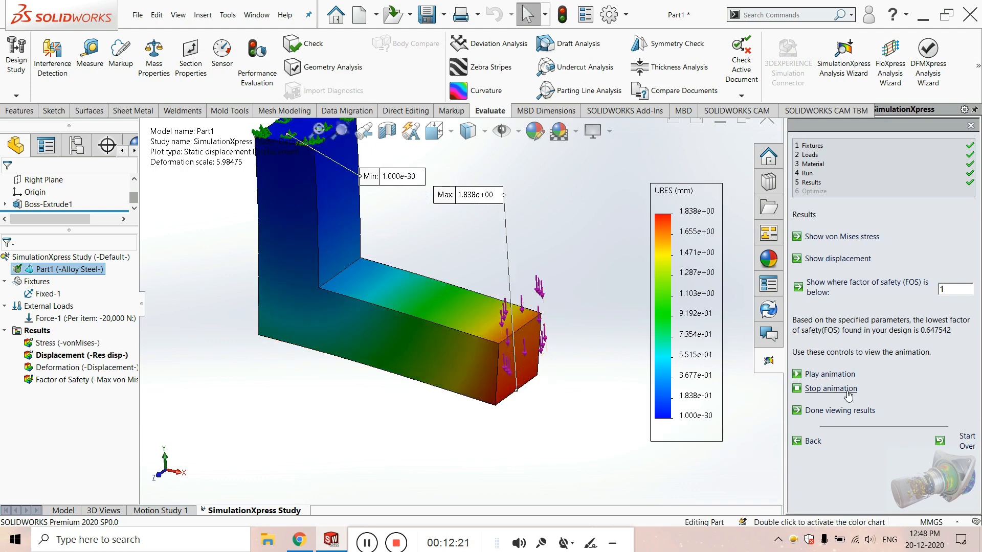
click(813, 377)
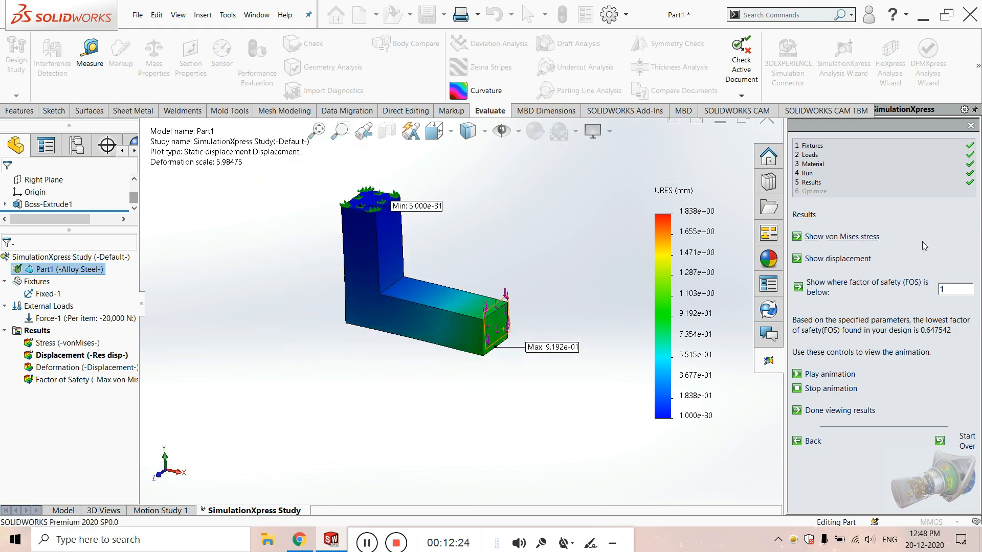
click(824, 389)
Show the von Mises stress plot, animate it while examining the inner corner, and stop the animation.
click(824, 238)
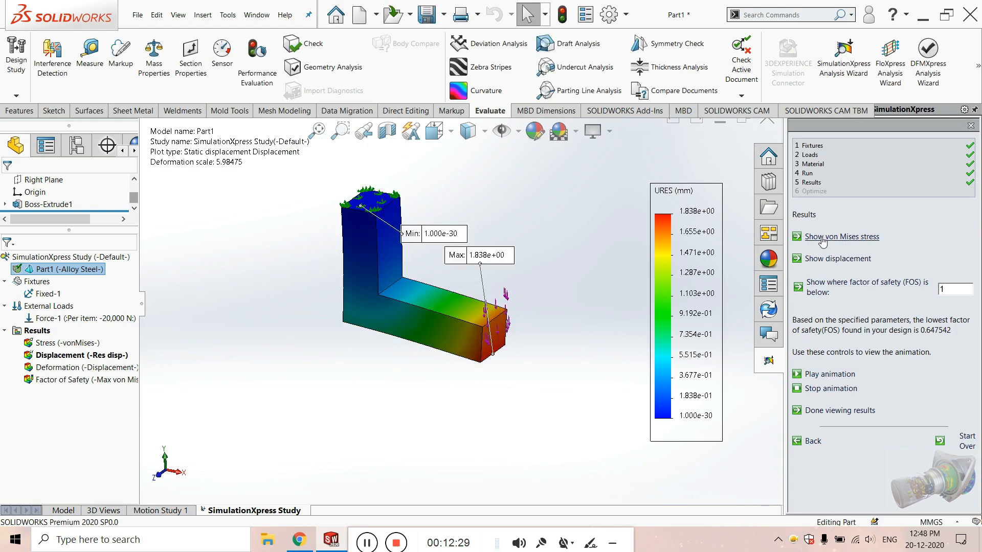
click(829, 375)
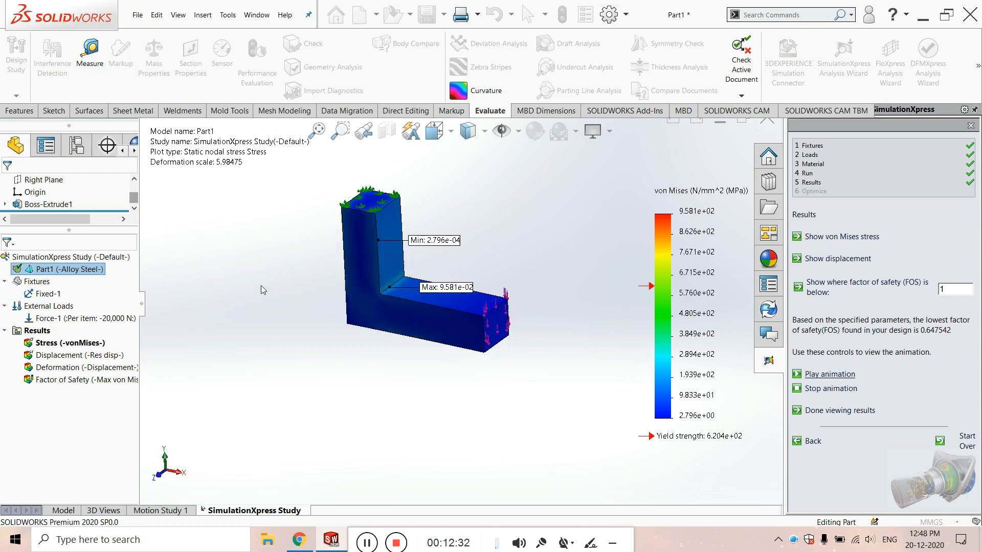
click(69, 356)
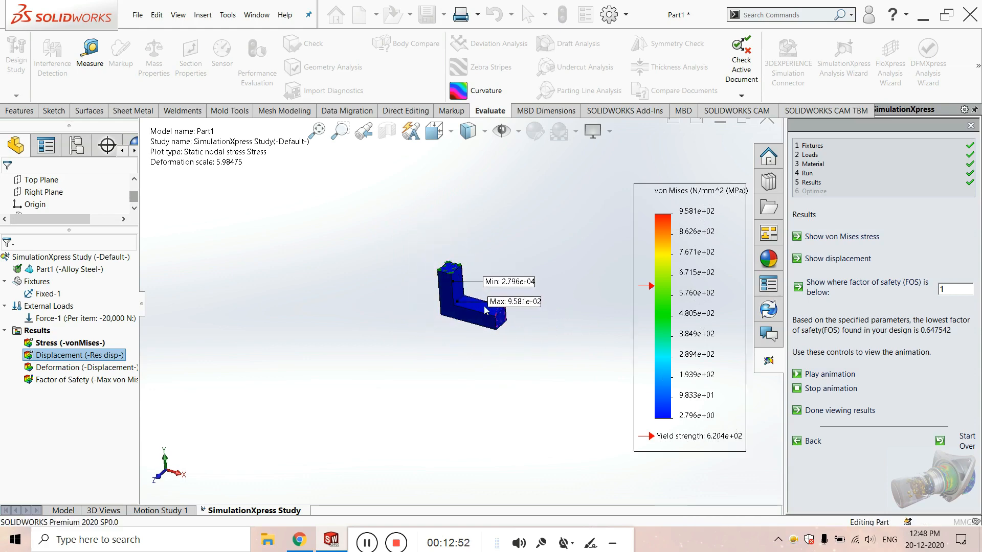
scroll(463, 292, down, 6)
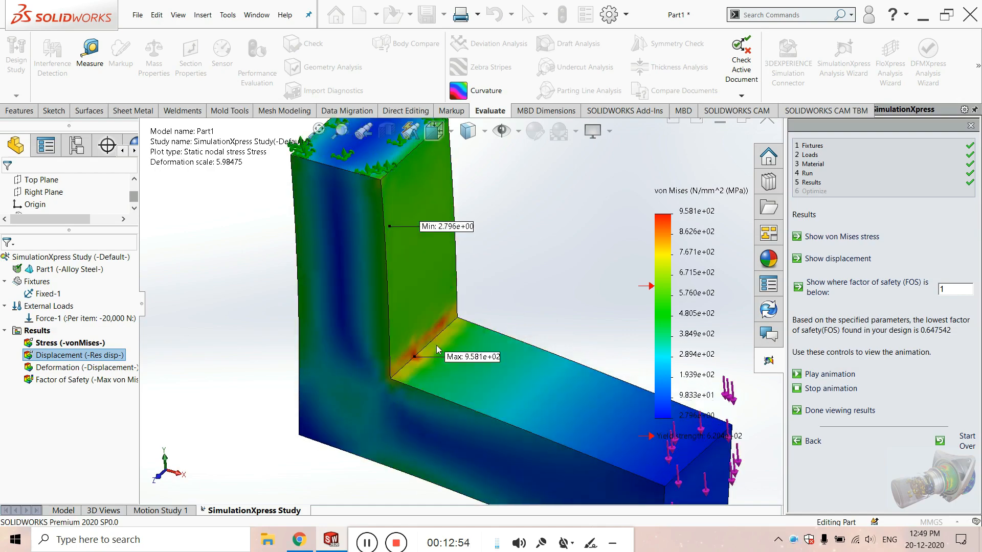
scroll(444, 322, down, 3)
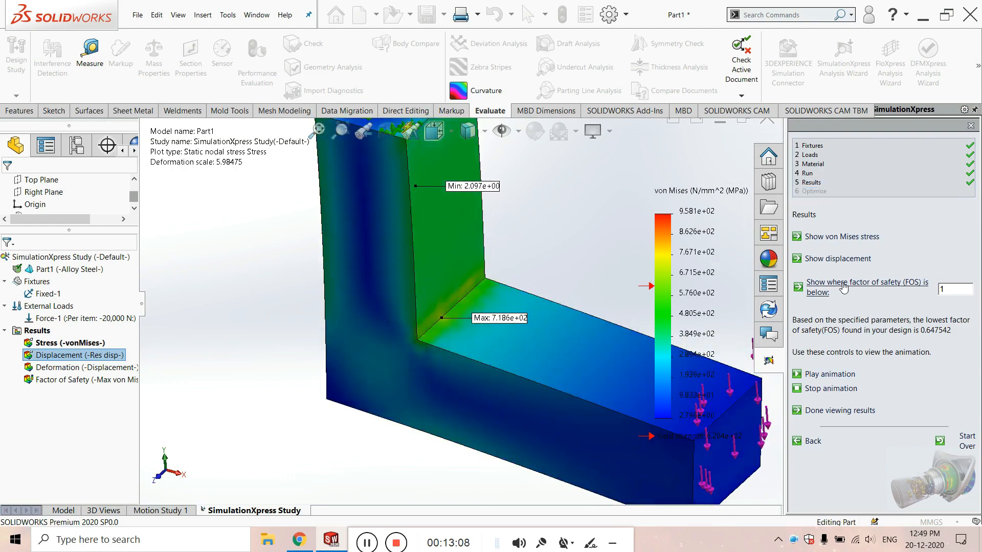
click(829, 390)
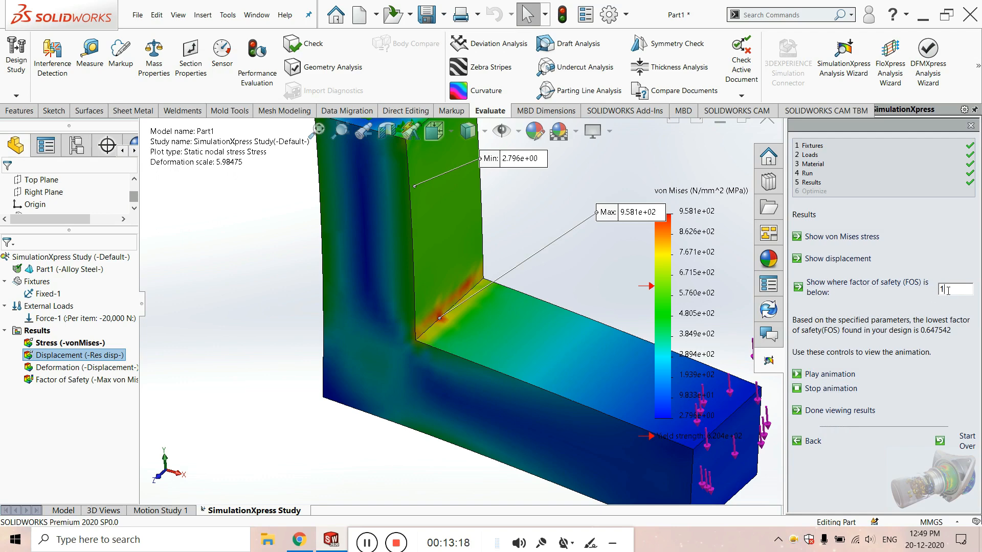
Plot where the factor of safety is below 3 and inspect the critical areas around the part.
drag(949, 291, 933, 291)
key(Return)
scroll(625, 330, up, 5)
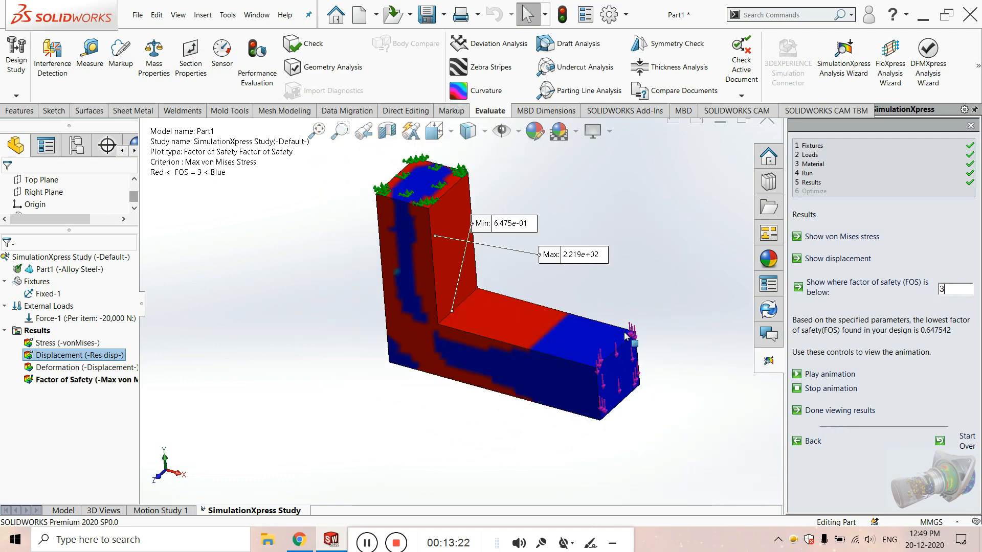
middle_drag(574, 292, 489, 307)
middle_drag(664, 328, 638, 321)
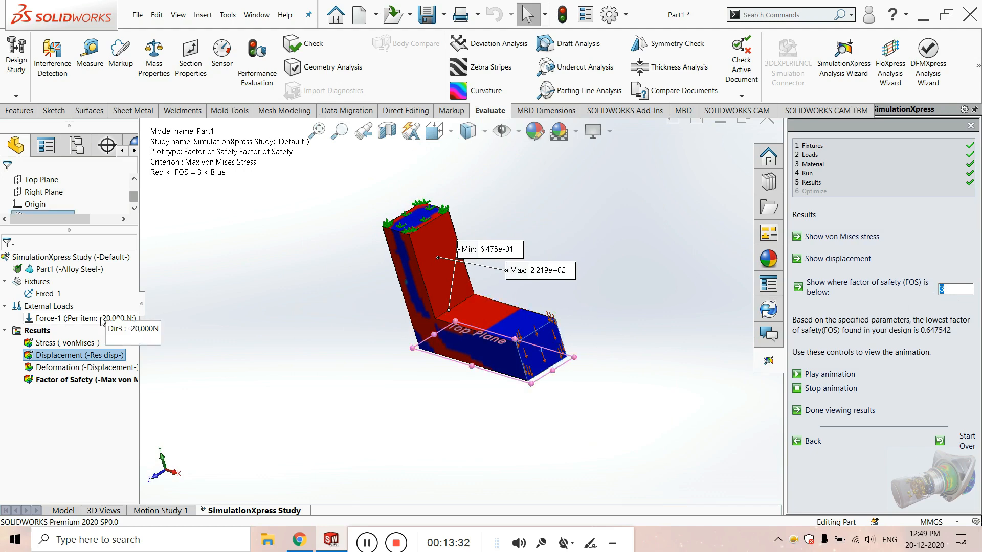
Highlight the applied force, set an isometric view, and plot where the factor of safety is below 5.
click(102, 320)
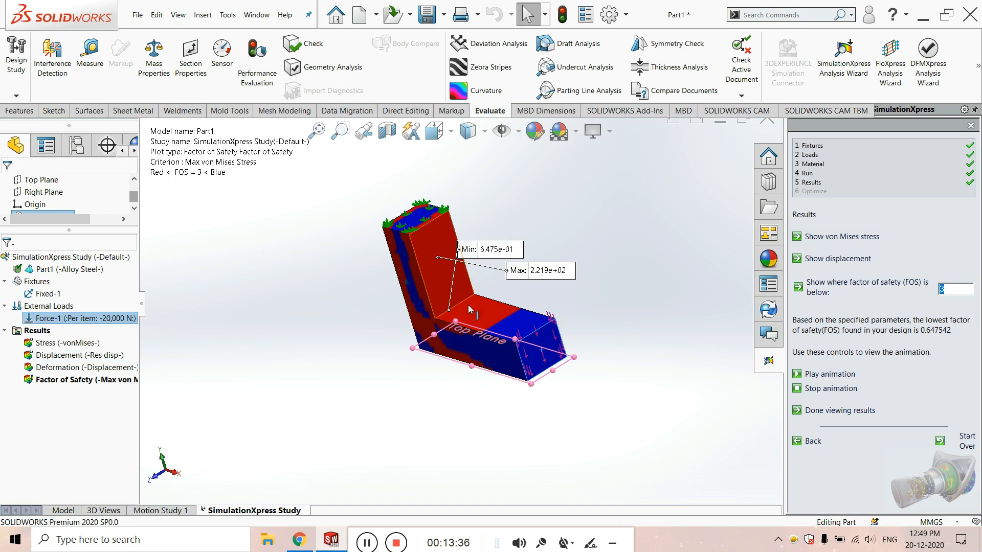
middle_drag(468, 306, 494, 297)
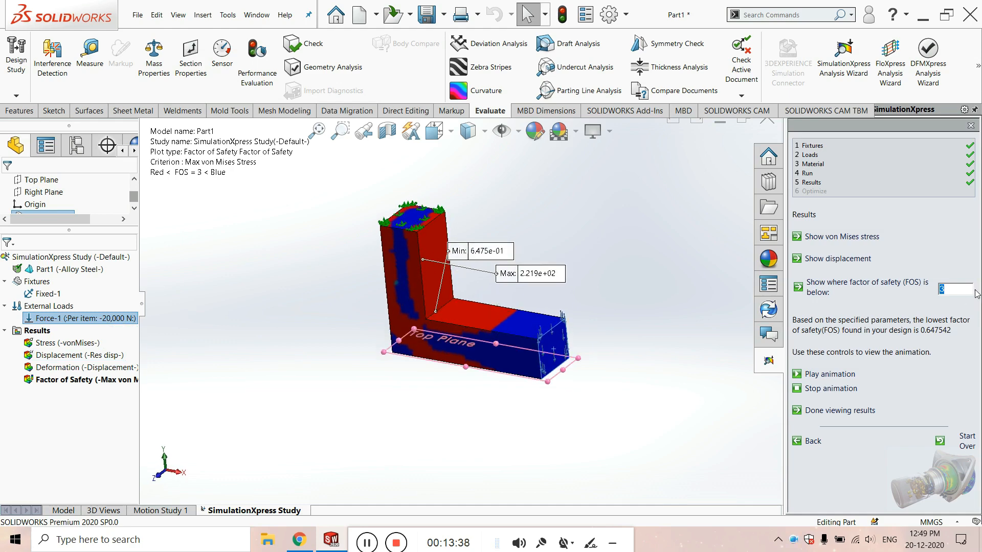
key(ctrl+7)
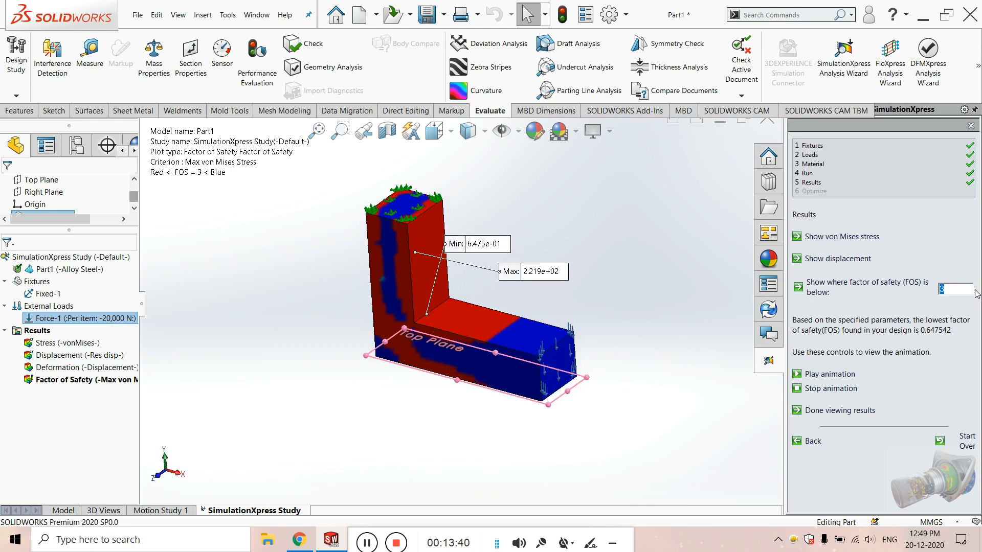
click(961, 290)
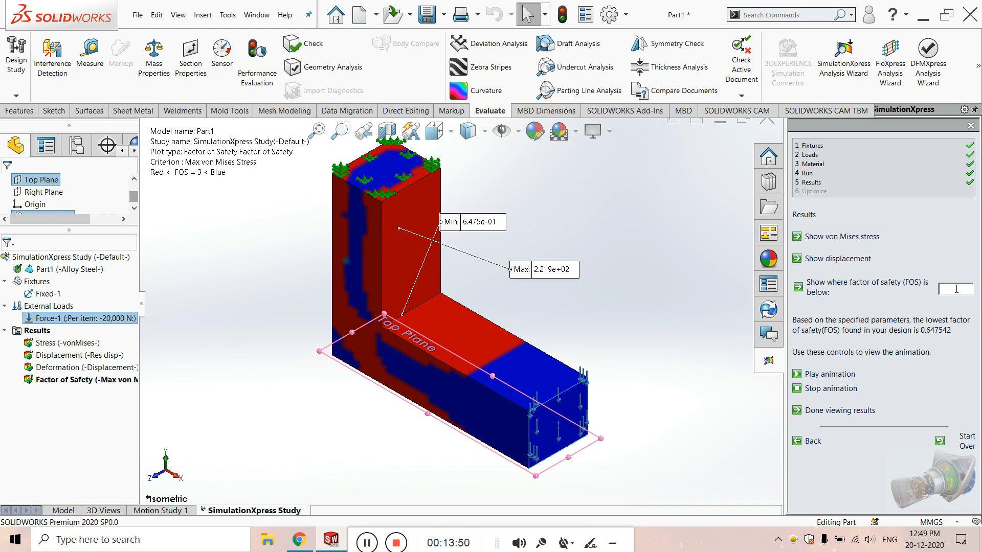
text(5)
key(Return)
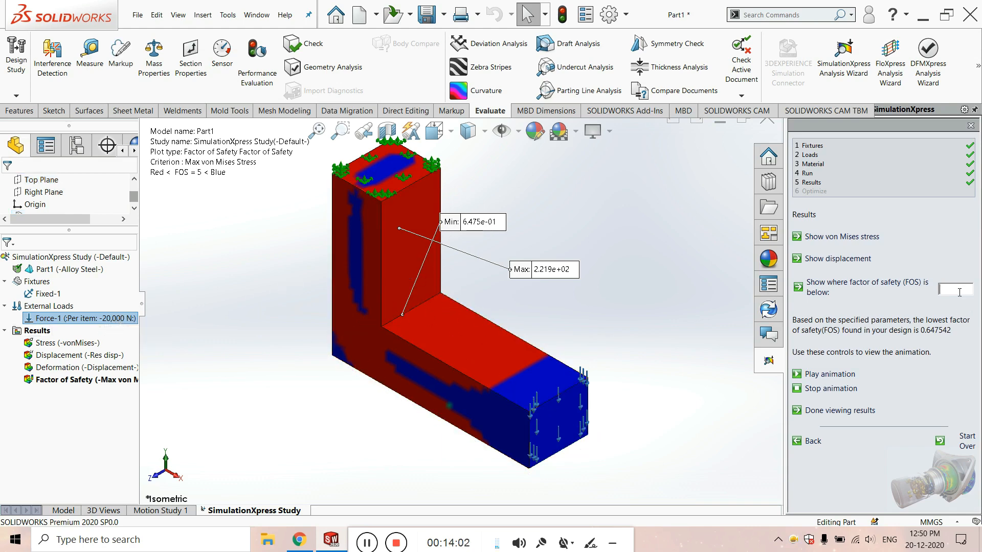
Plot where the factor of safety is below 10, followed by below 20.
key(Return)
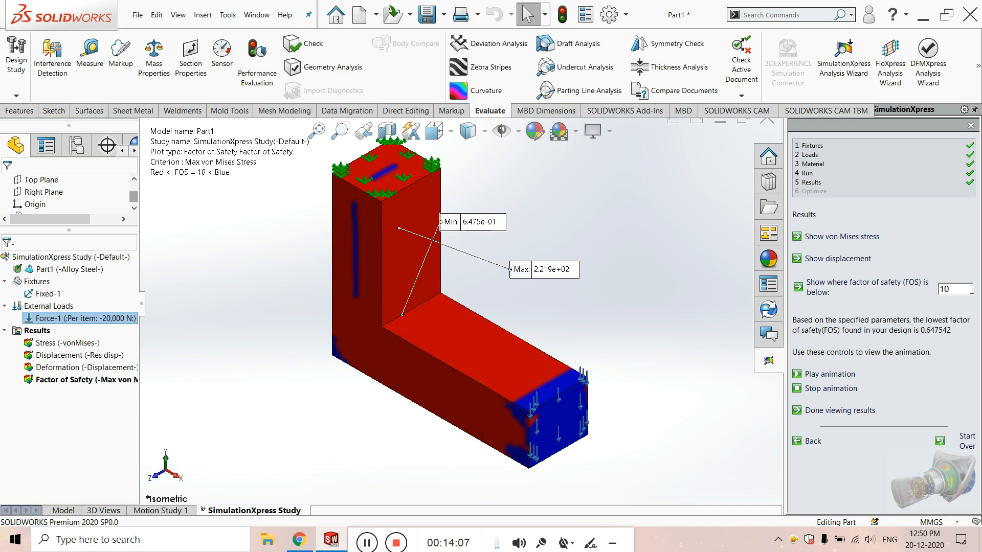
key(BackSpace)
text(230)
key(Return)
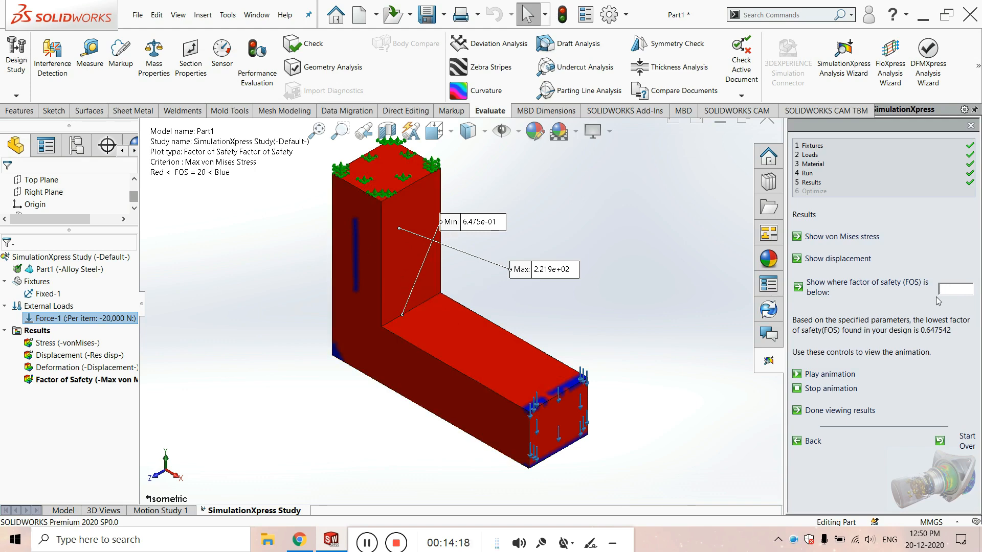
Plot where the factor of safety is below 1 and inspect the inner corner of the part.
text(1)
key(Return)
scroll(422, 306, down, 4)
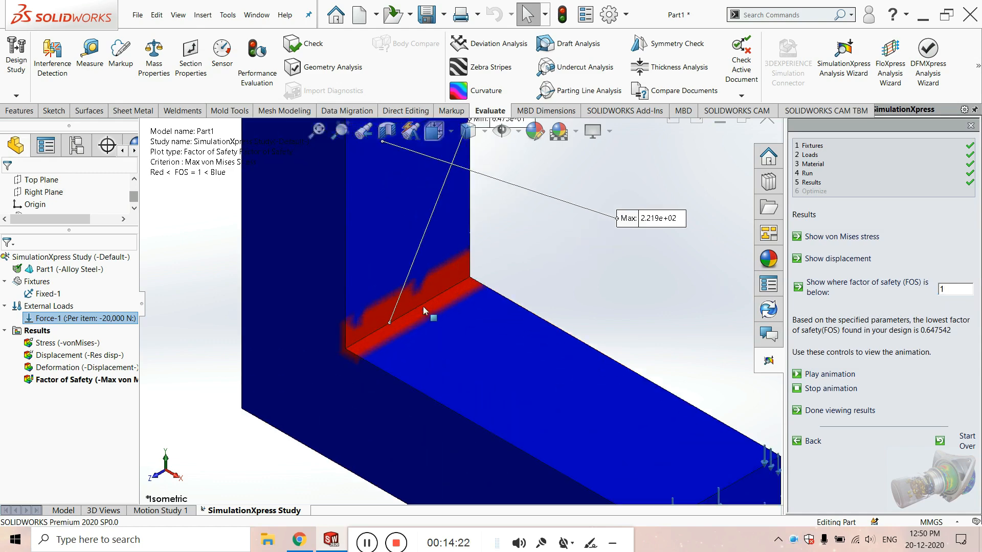
scroll(438, 315, up, 2)
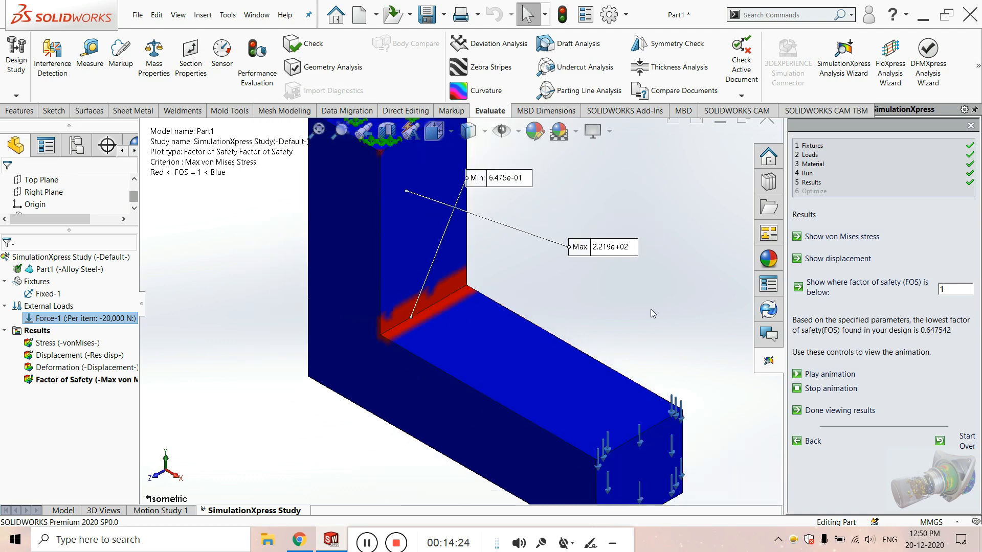
click(98, 320)
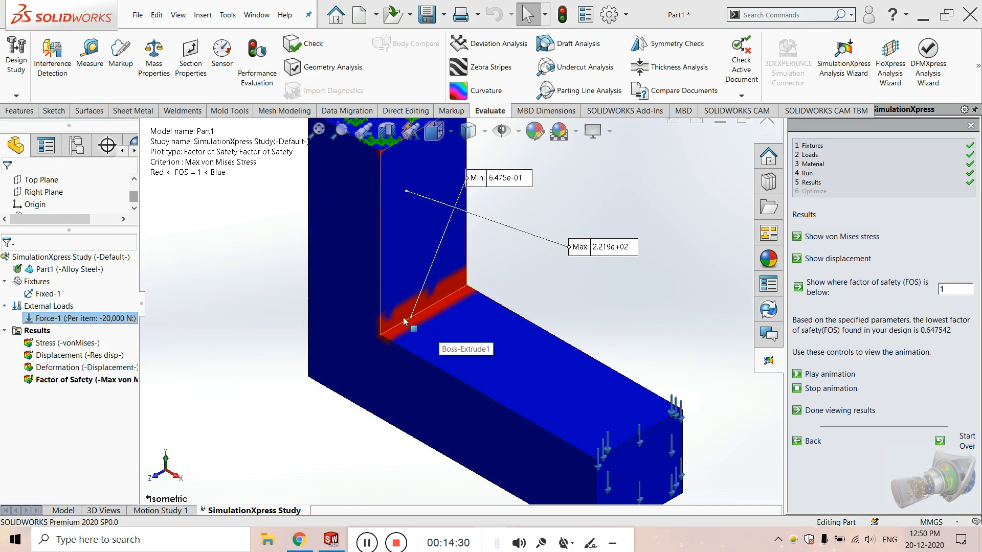
scroll(413, 326, up, 3)
scroll(413, 327, down, 1)
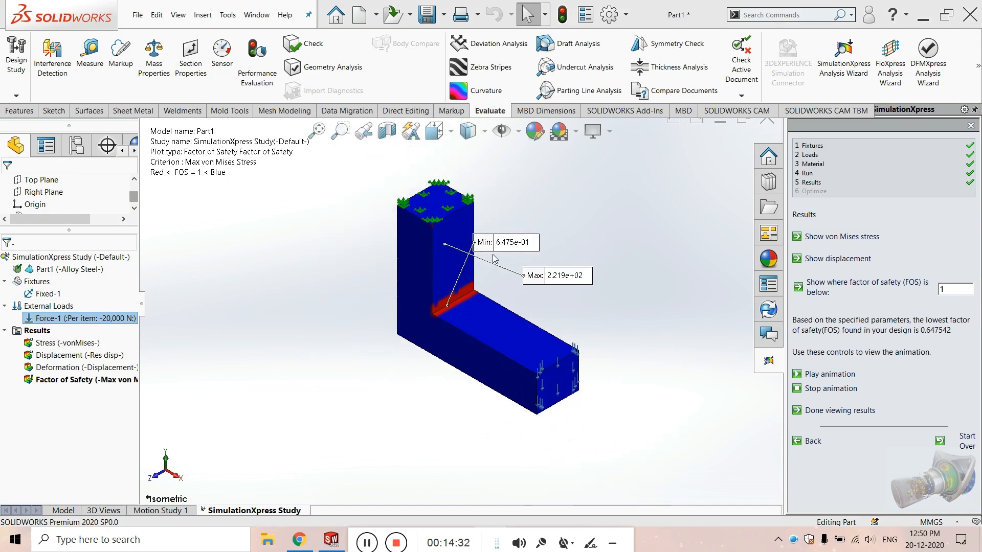
Move the minimum factor of safety callout clear of the part and examine the critical region at the inner corner.
drag(480, 255, 327, 281)
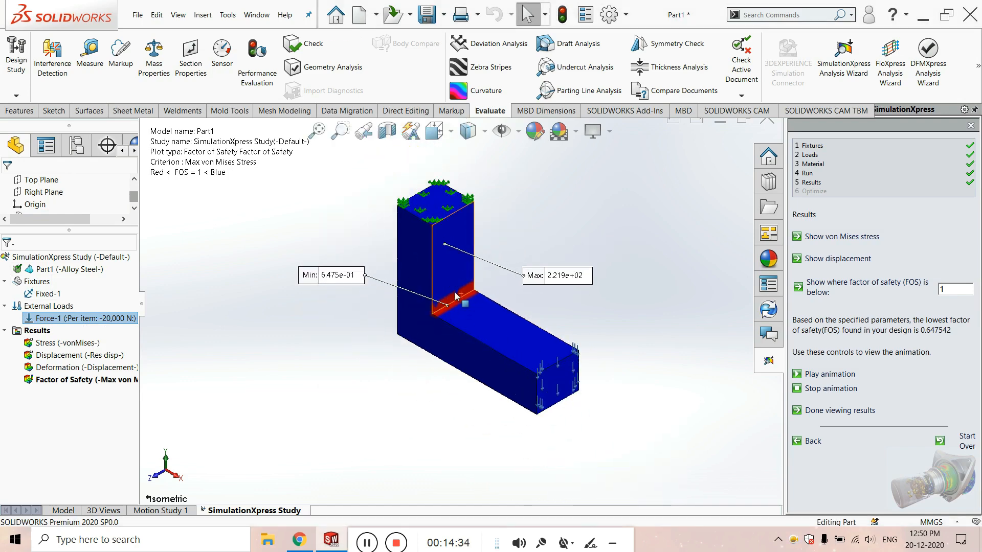
scroll(461, 295, down, 3)
drag(199, 269, 206, 289)
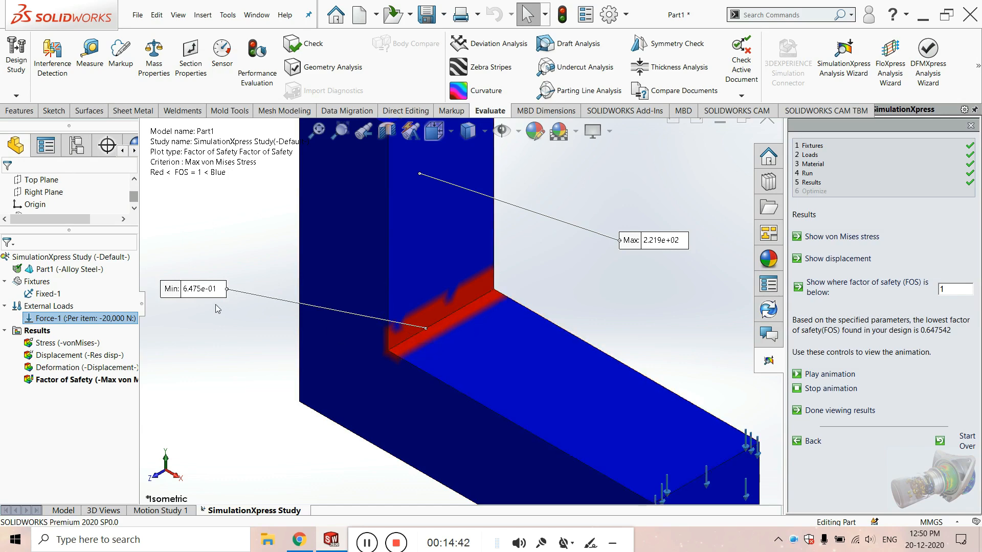
scroll(216, 305, down, 5)
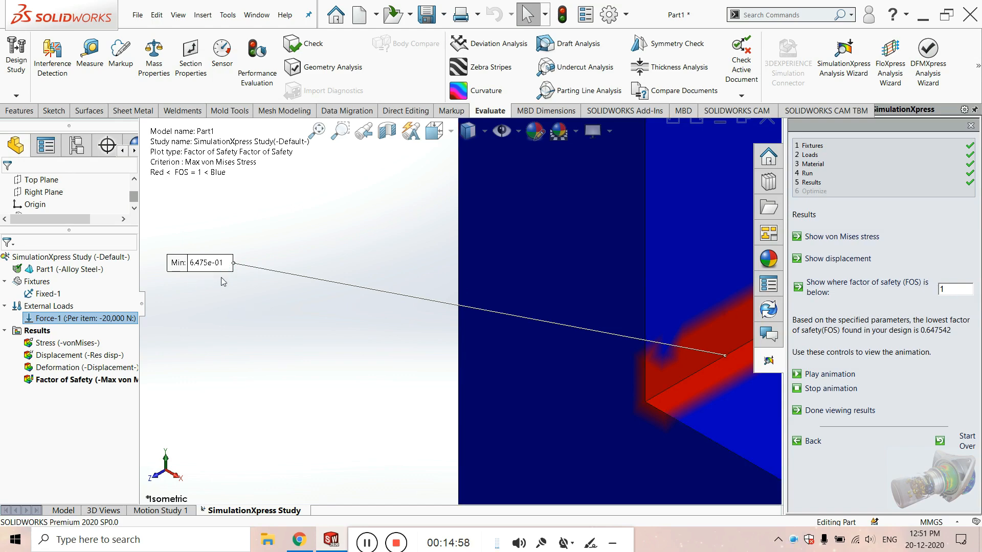
scroll(380, 340, up, 5)
scroll(452, 390, down, 2)
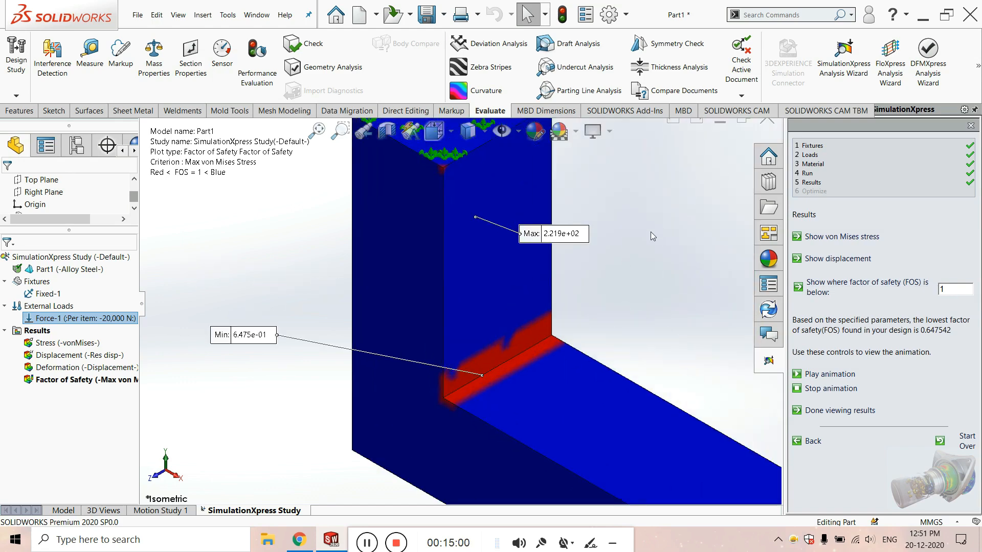
scroll(472, 335, up, 3)
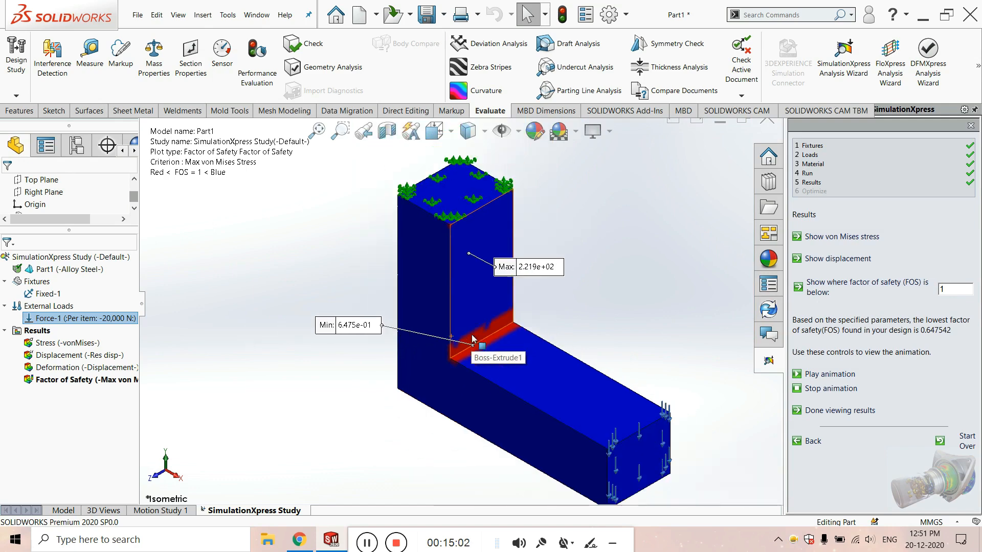
scroll(483, 334, down, 3)
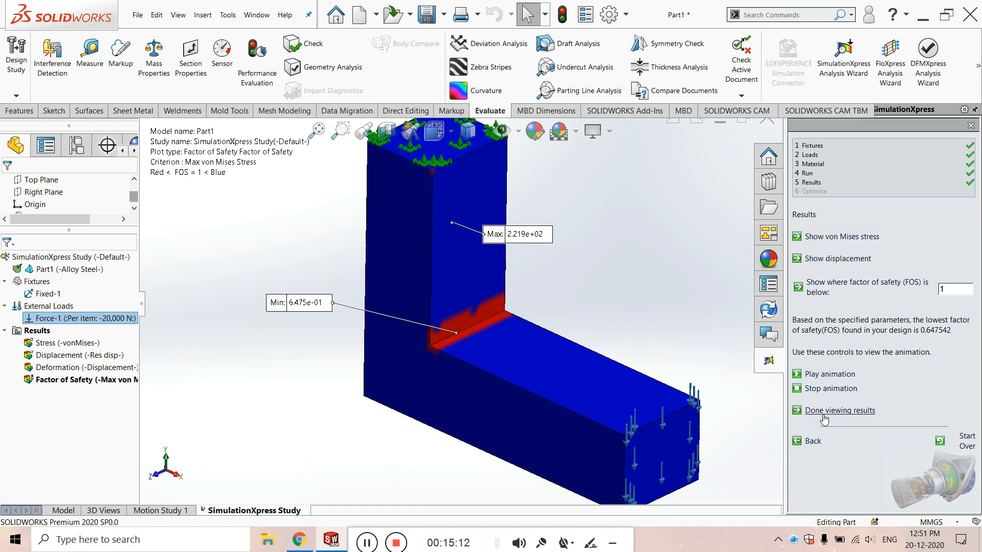
Go back to the Run stage, open its mesh density settings, and switch from the study to the part model.
click(807, 443)
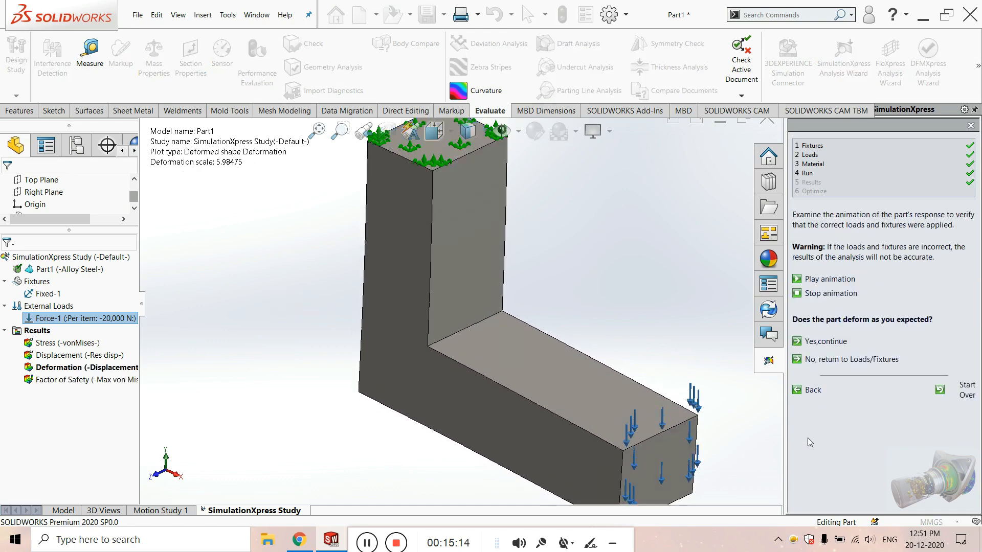
click(812, 391)
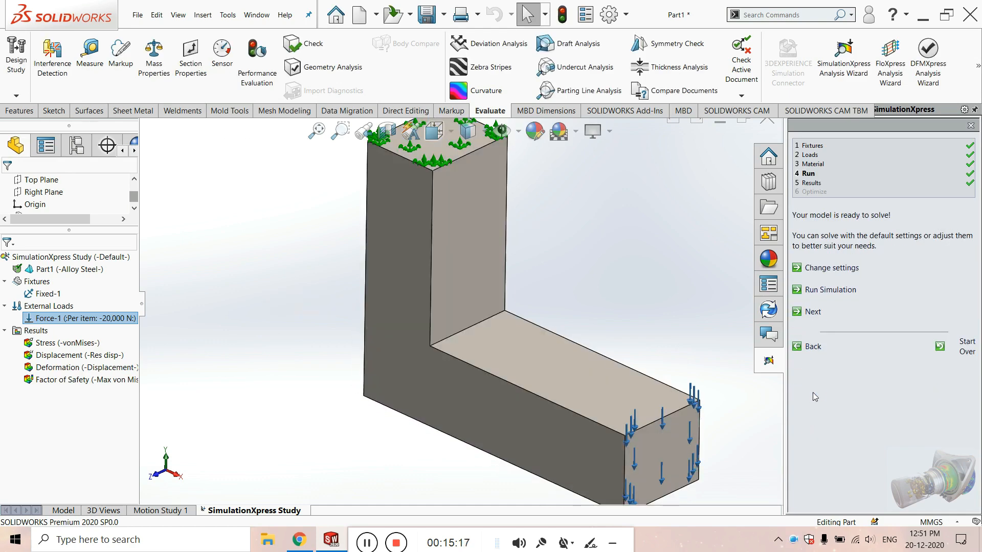
click(827, 271)
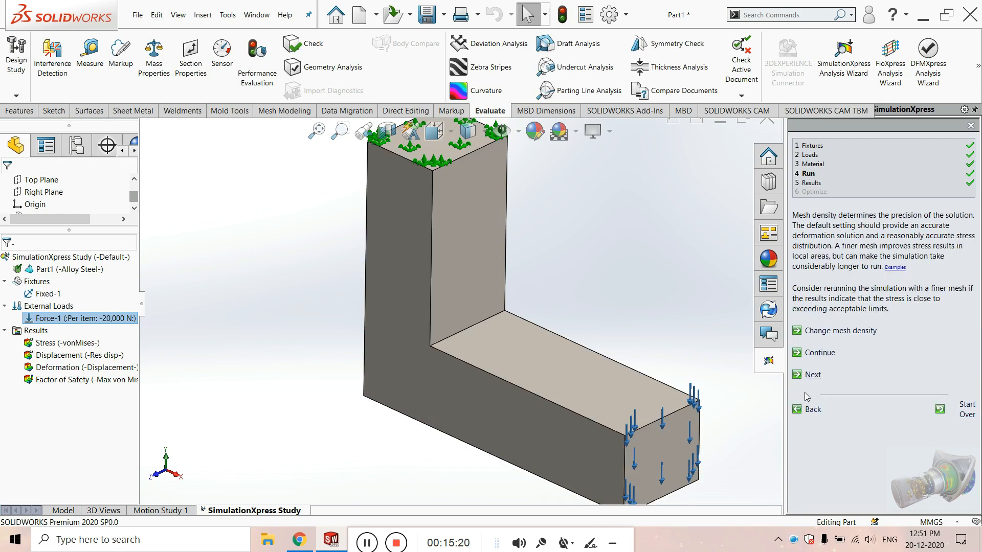
click(65, 510)
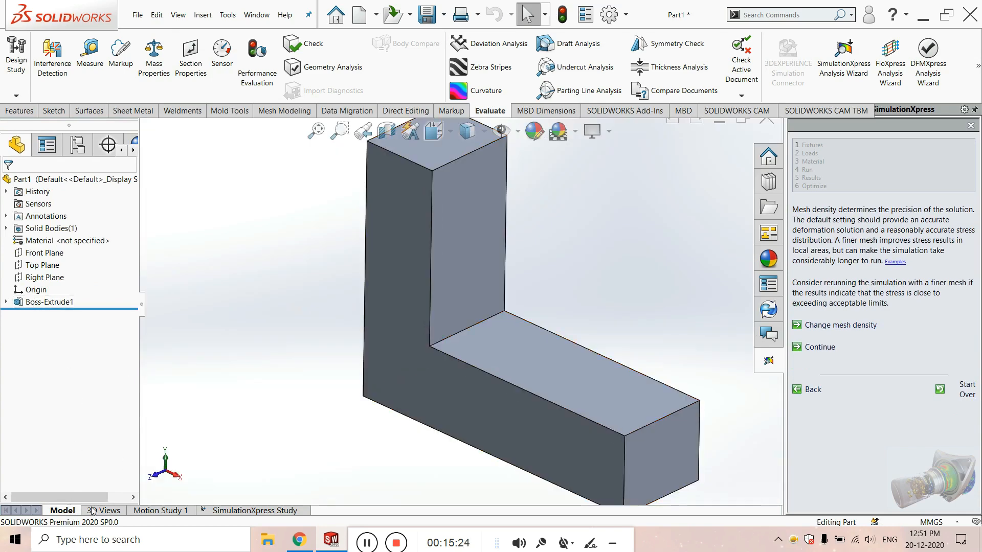
Return from the part model to the SimulationXpress Study and view the whole part with its fixture and load.
click(245, 511)
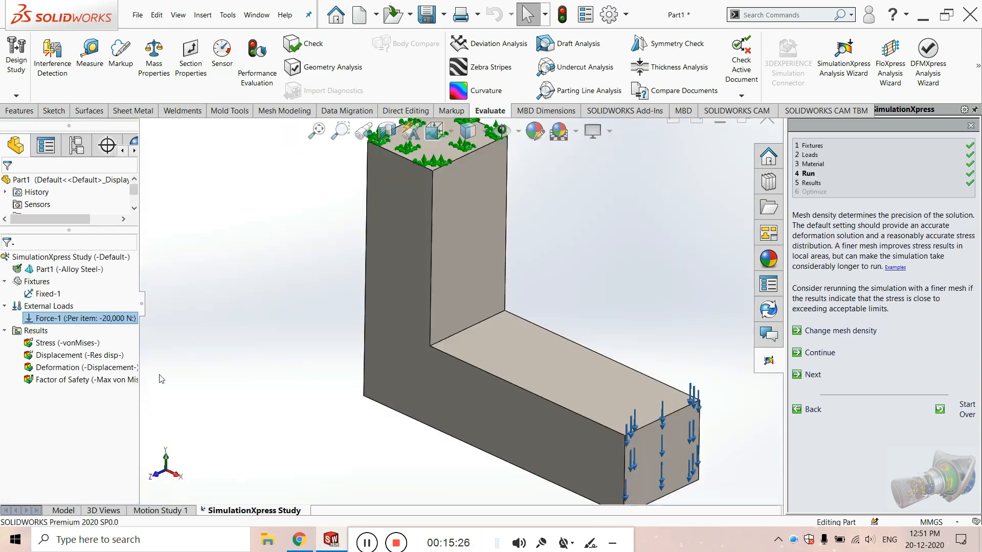
scroll(484, 314, up, 3)
click(475, 310)
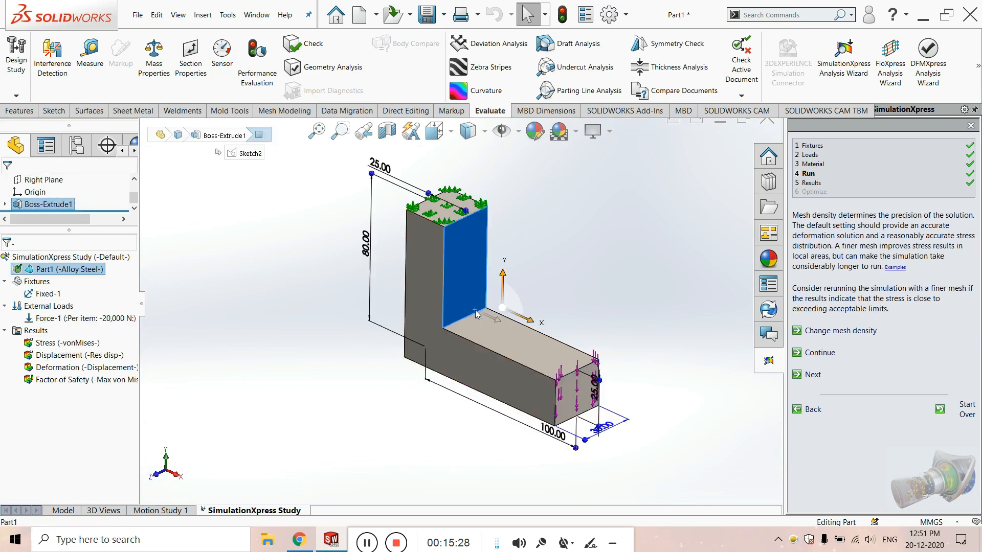
scroll(467, 324, up, 3)
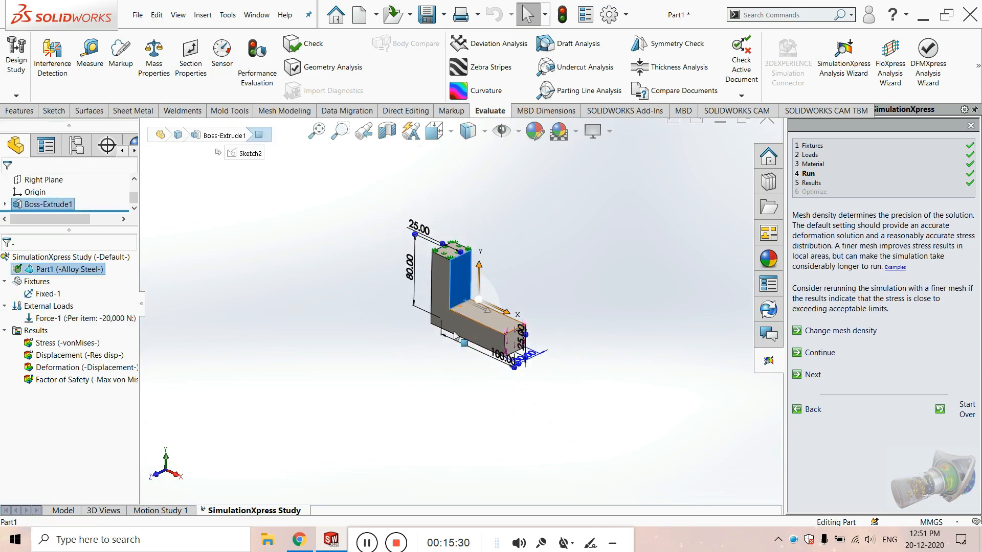
click(479, 373)
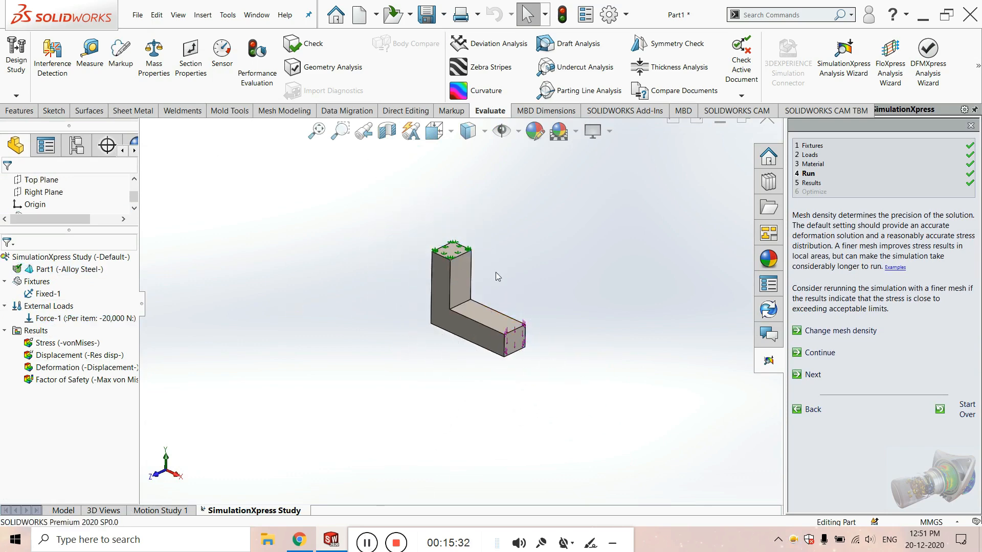
scroll(496, 277, down, 3)
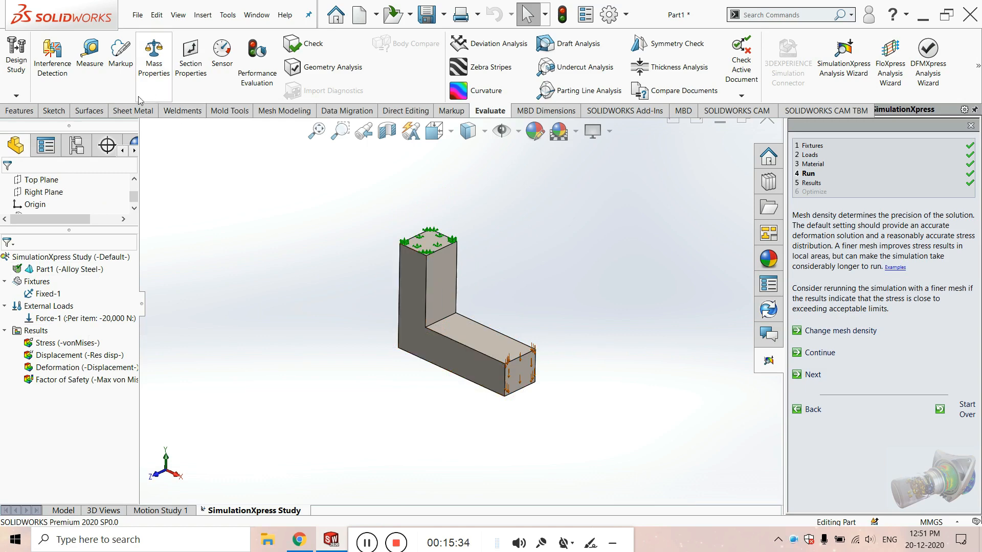
Round the inner corner edge of the L-shaped part with a symmetric 10 mm fillet.
click(15, 111)
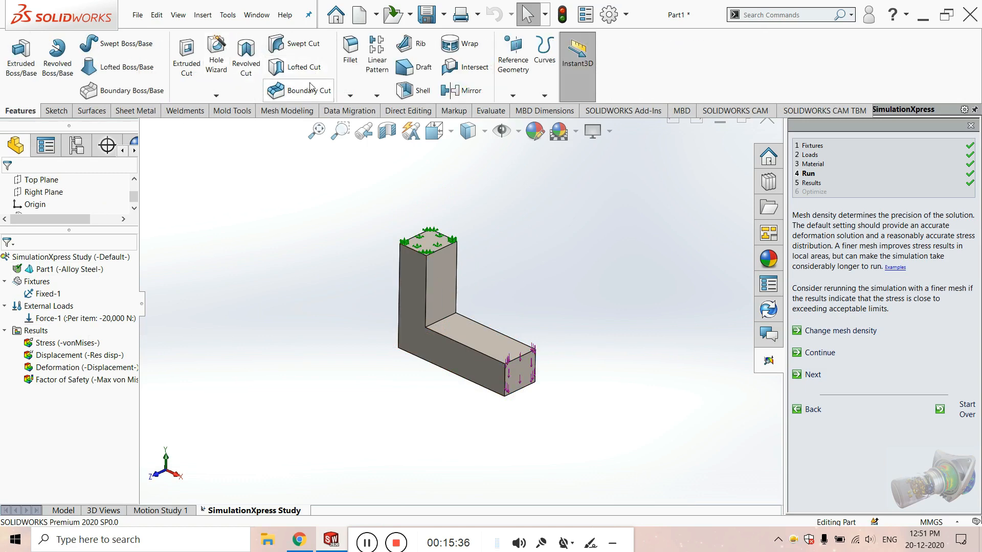
scroll(443, 302, down, 5)
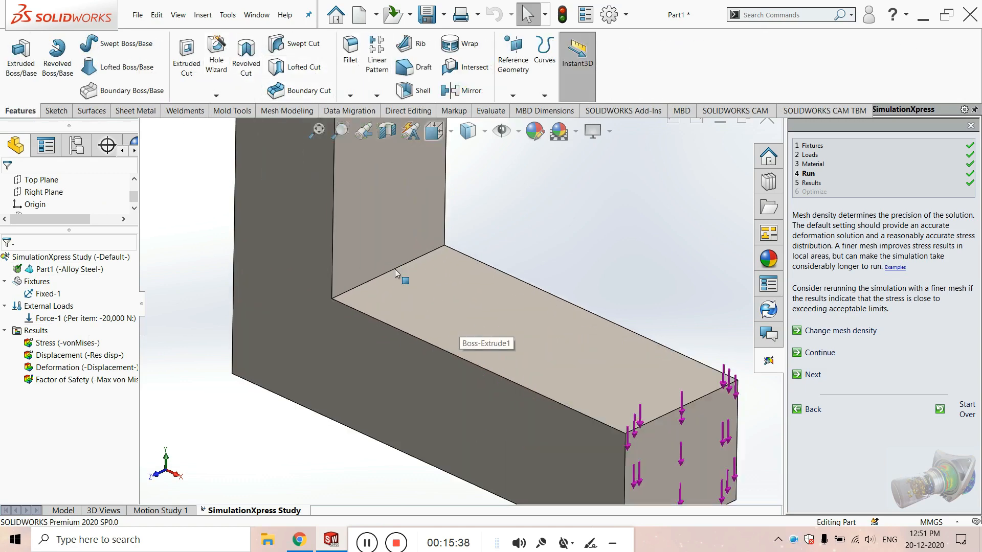
click(396, 270)
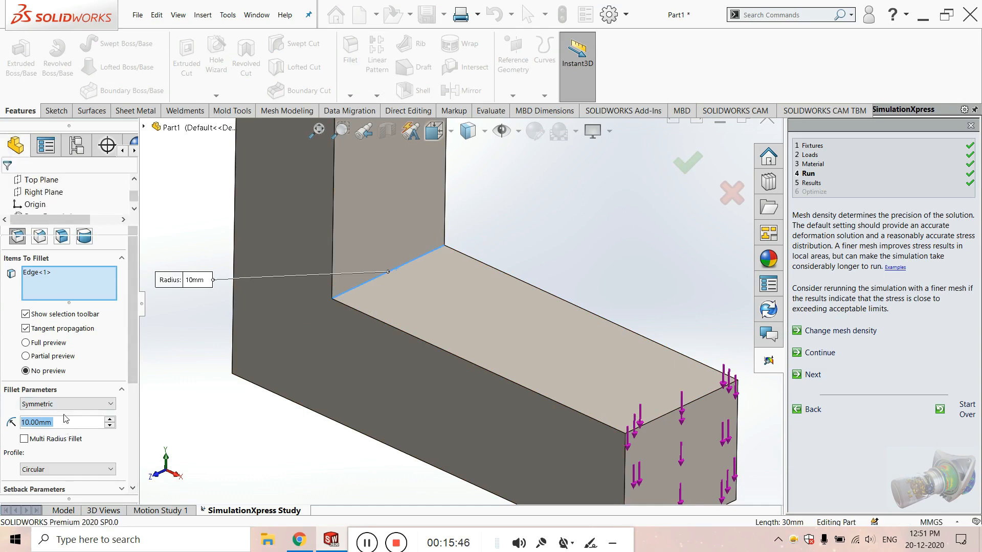
key(Return)
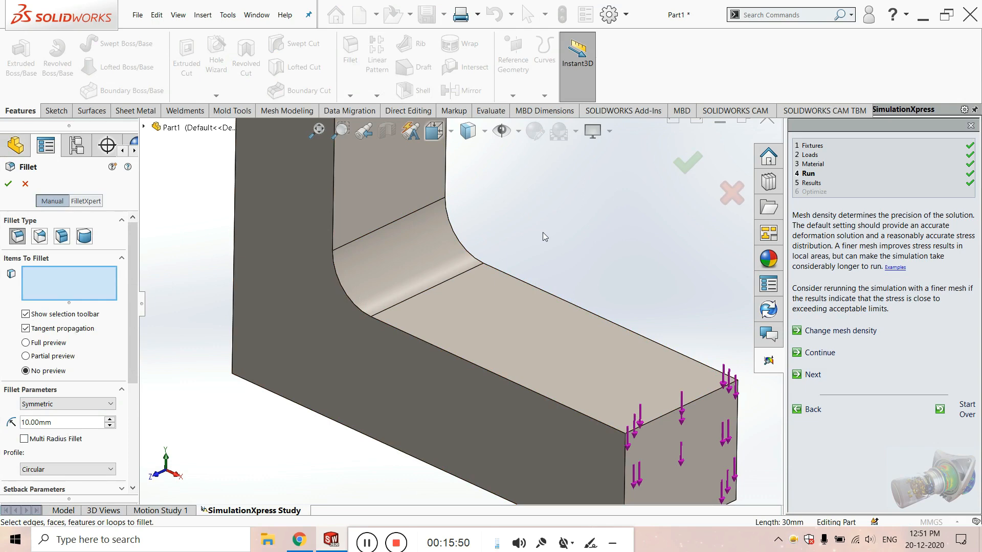
click(8, 184)
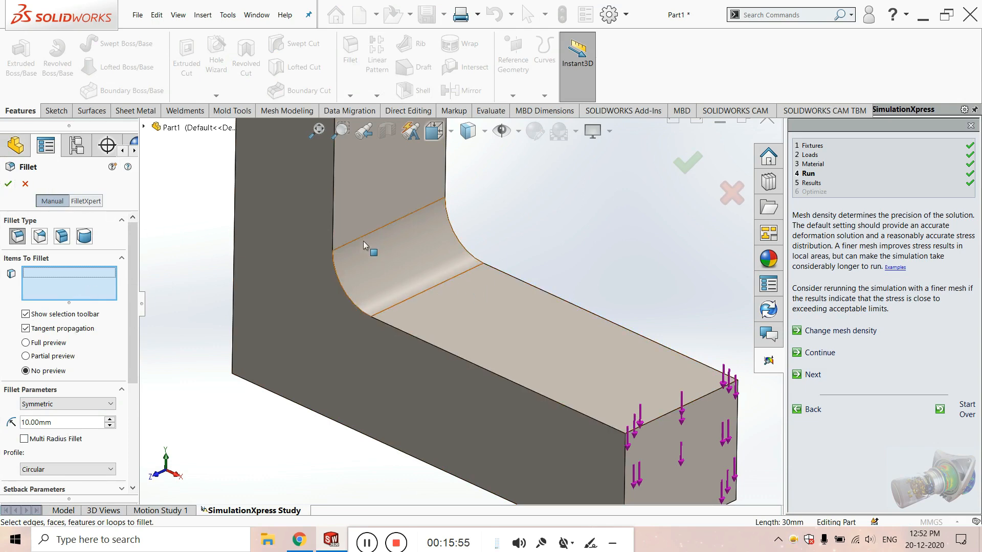
click(726, 199)
key(f)
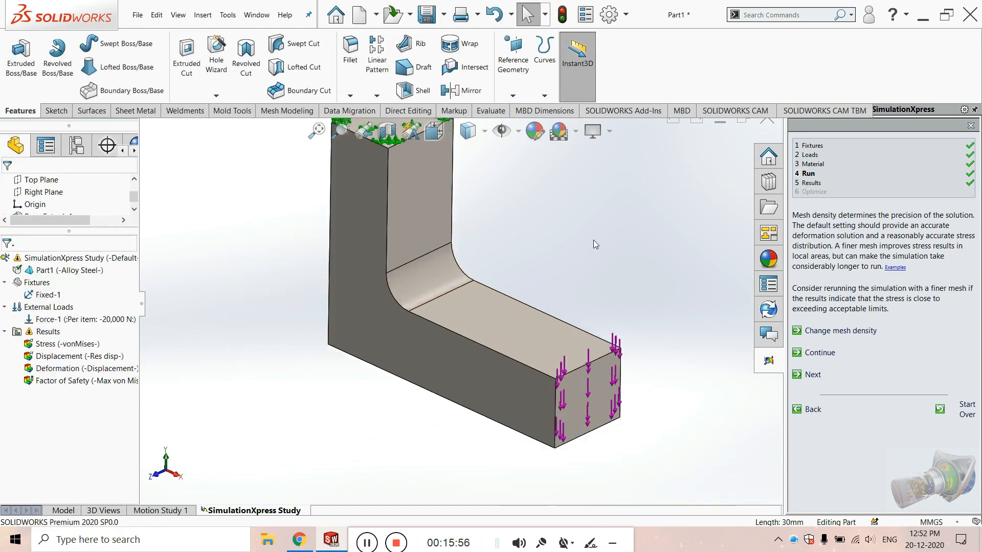
Set the mesh density to the finest setting, remesh the filleted part and continue to the solve stage.
click(830, 333)
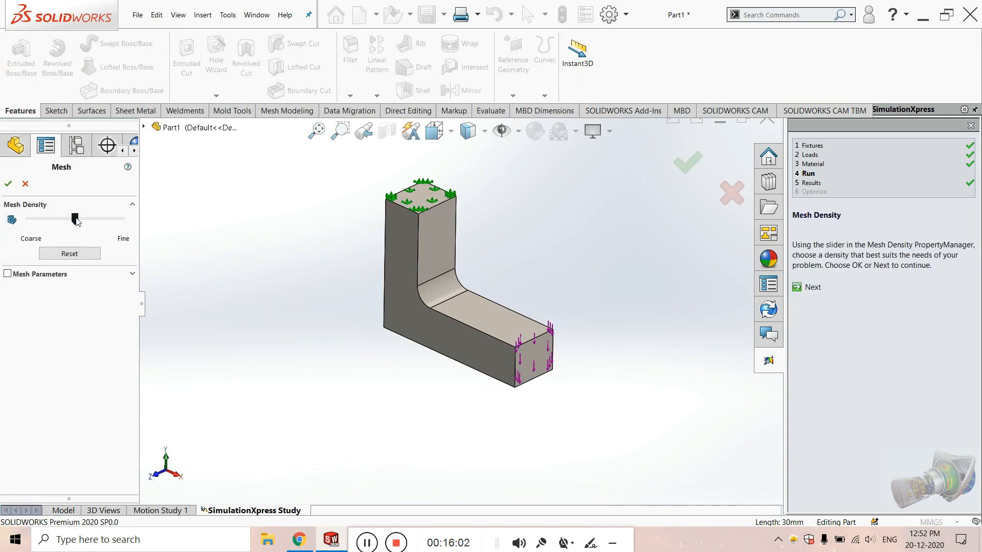
drag(75, 219, 120, 220)
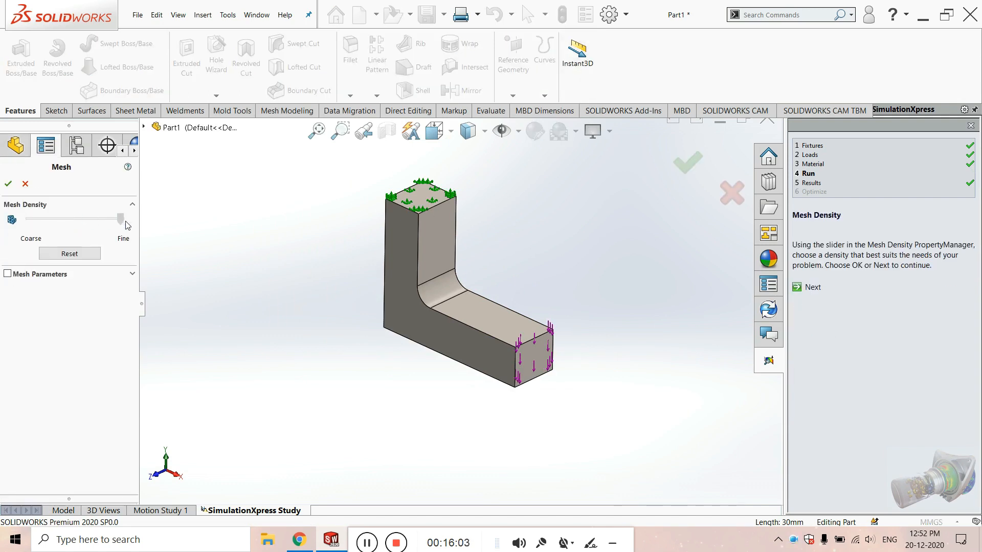
click(72, 258)
drag(75, 219, 180, 217)
click(9, 184)
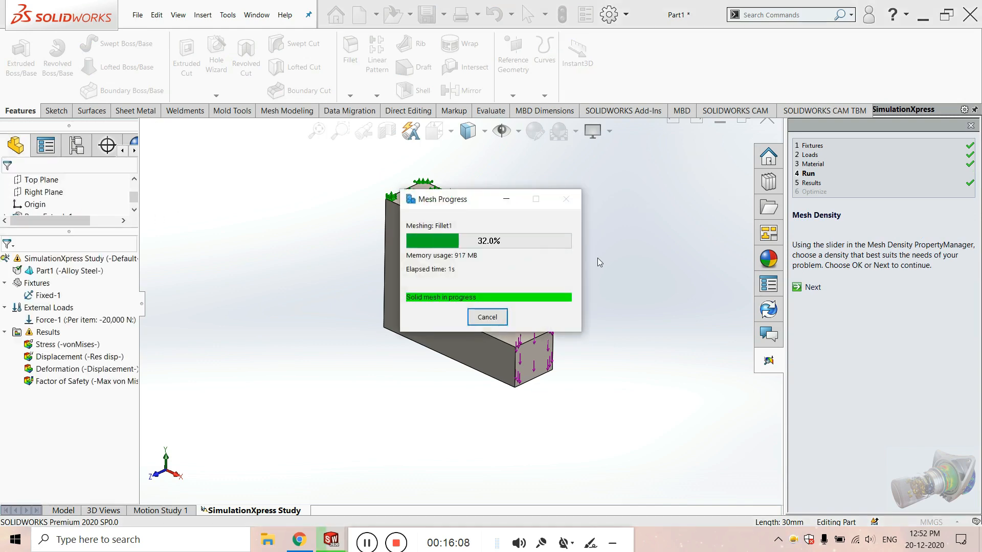
scroll(473, 302, up, 2)
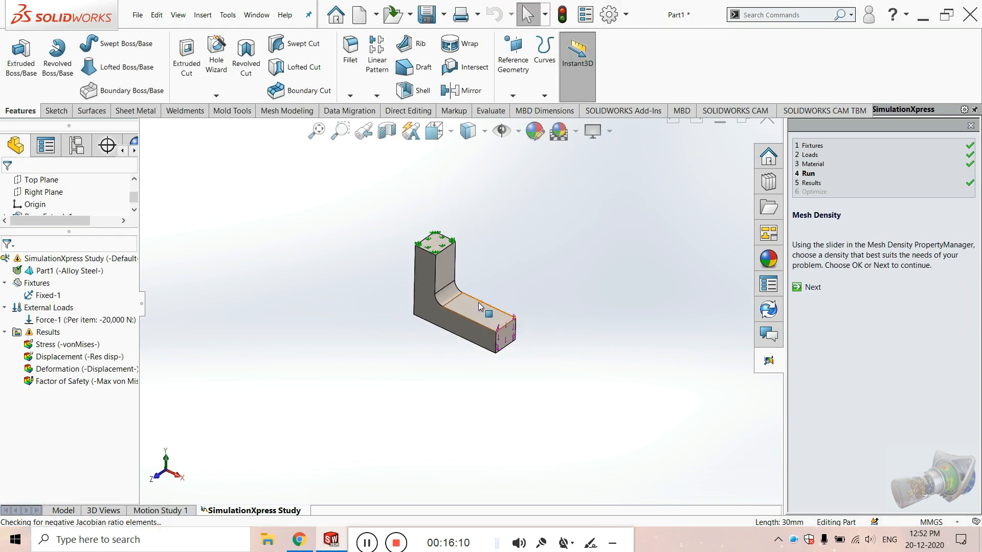
scroll(474, 301, down, 2)
click(816, 288)
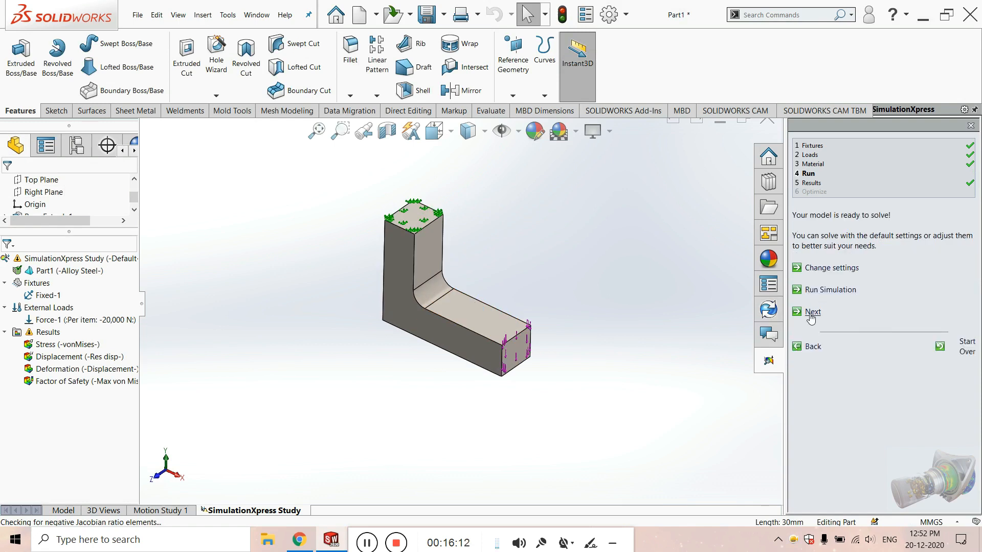
Run the simulation on the filleted part, accept its deformation and examine the factor of safety plot at the fillet.
scroll(470, 292, up, 3)
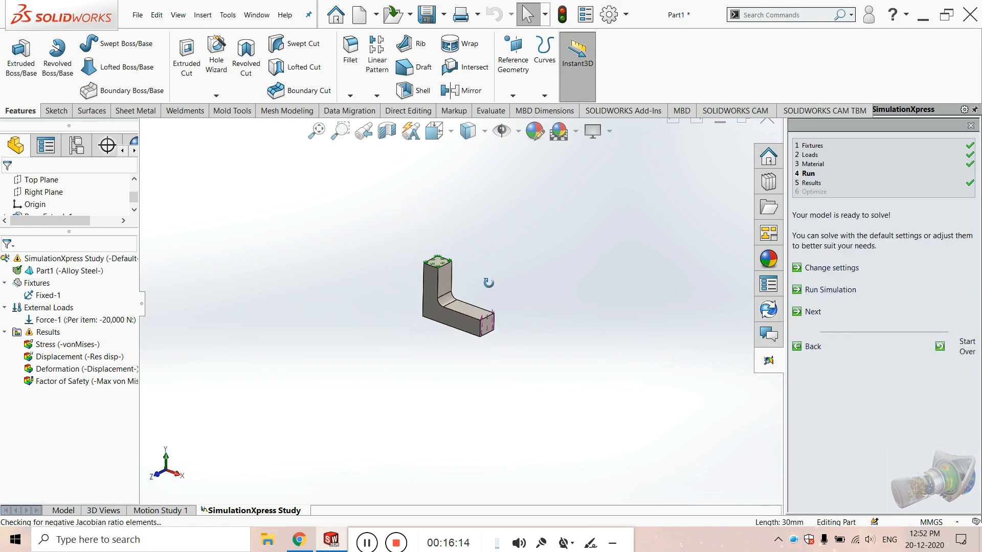
scroll(511, 292, down, 4)
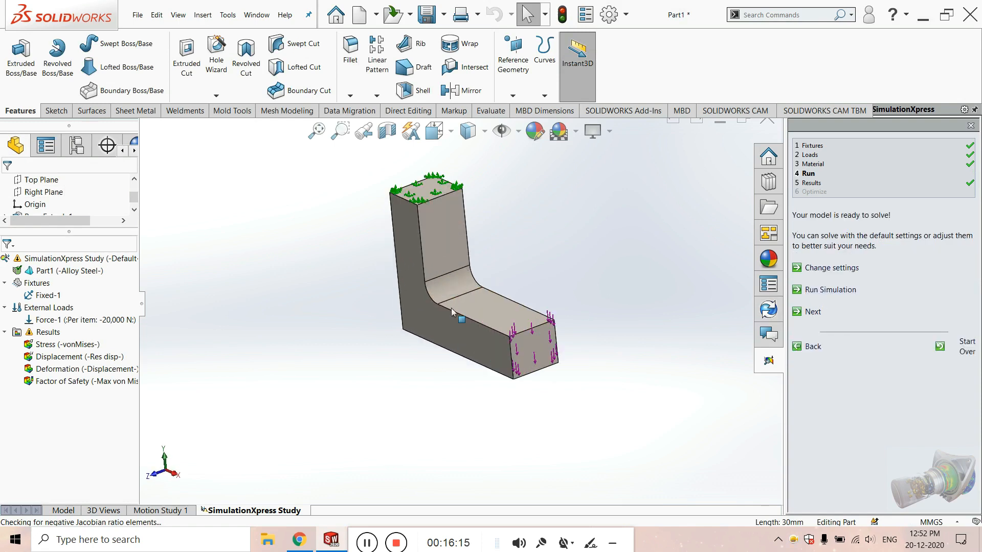
click(833, 290)
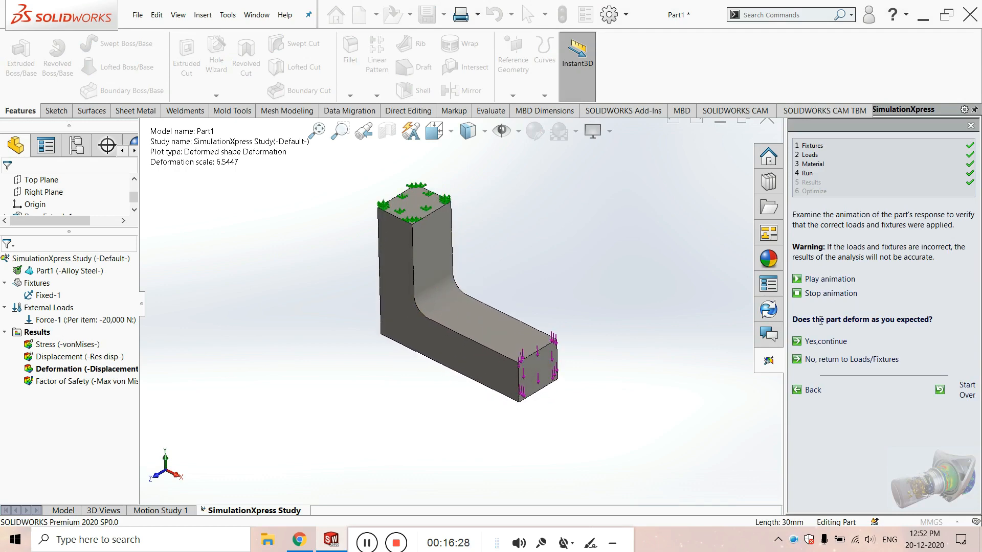
click(815, 339)
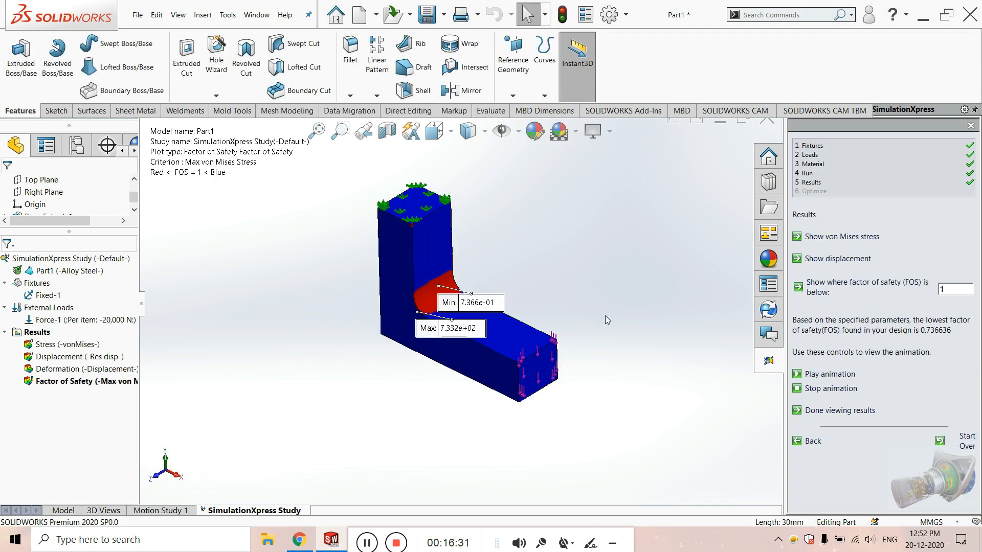
scroll(605, 320, down, 5)
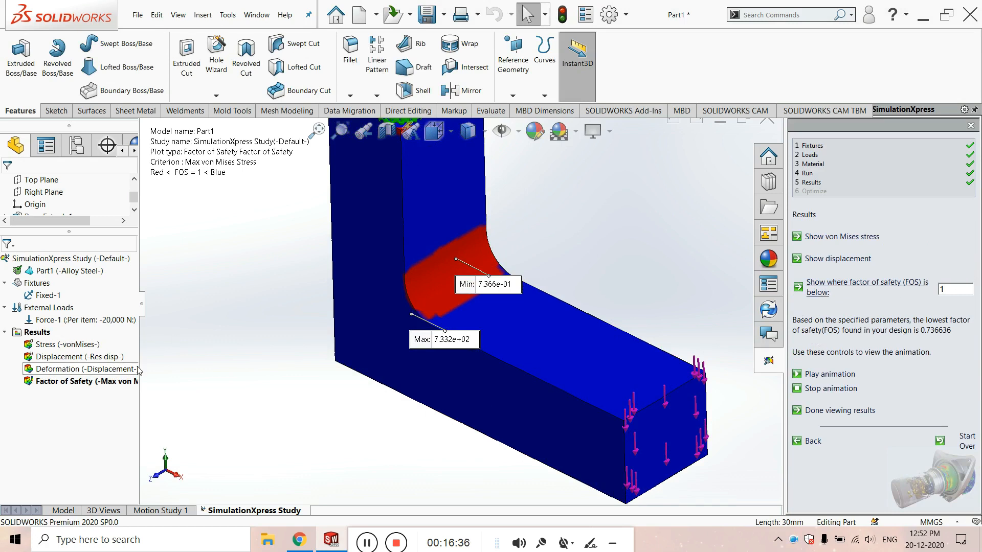
Set the force on the end face of the horizontal arm to 15000 N.
click(111, 321)
double_click(112, 321)
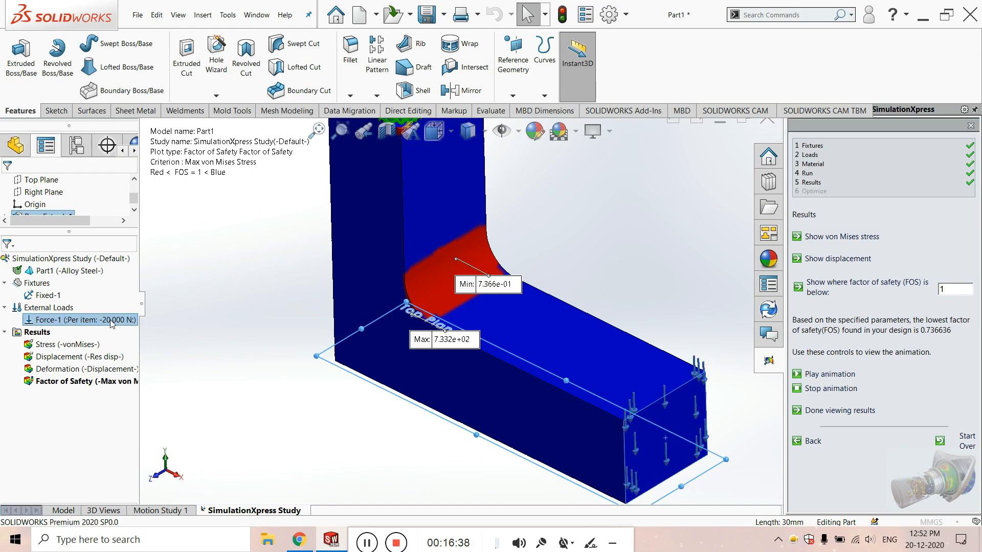
click(44, 431)
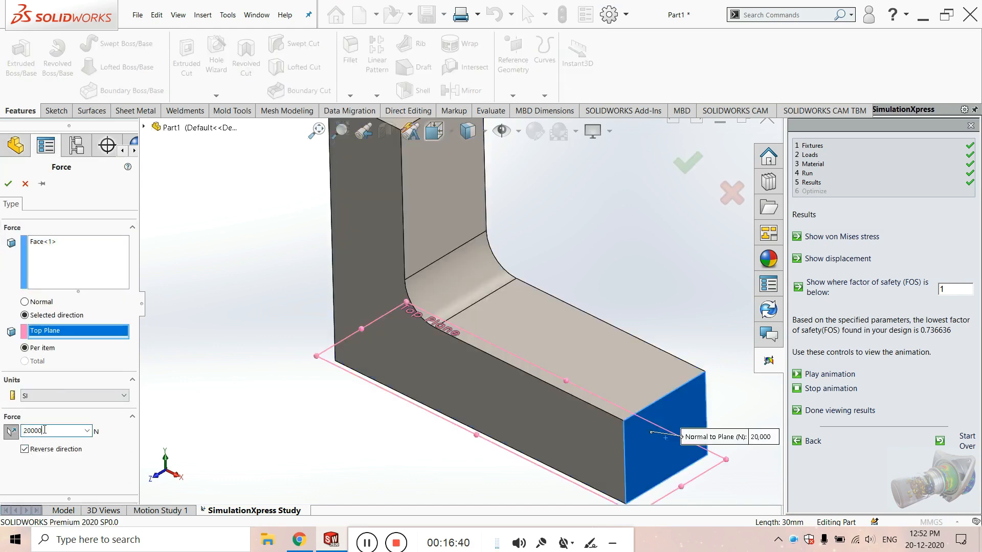
key(BackSpace)
key(BackSpace)
key(BackSpace)
text(15000)
click(8, 184)
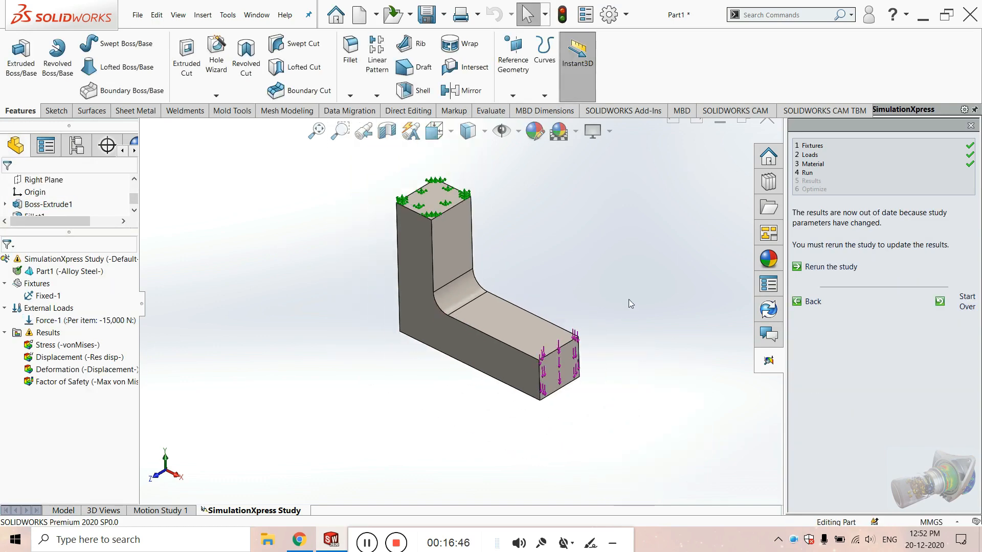
Rerun the study with the updated force, accept the deformation and inspect the factor of safety plot at the fillet.
click(830, 267)
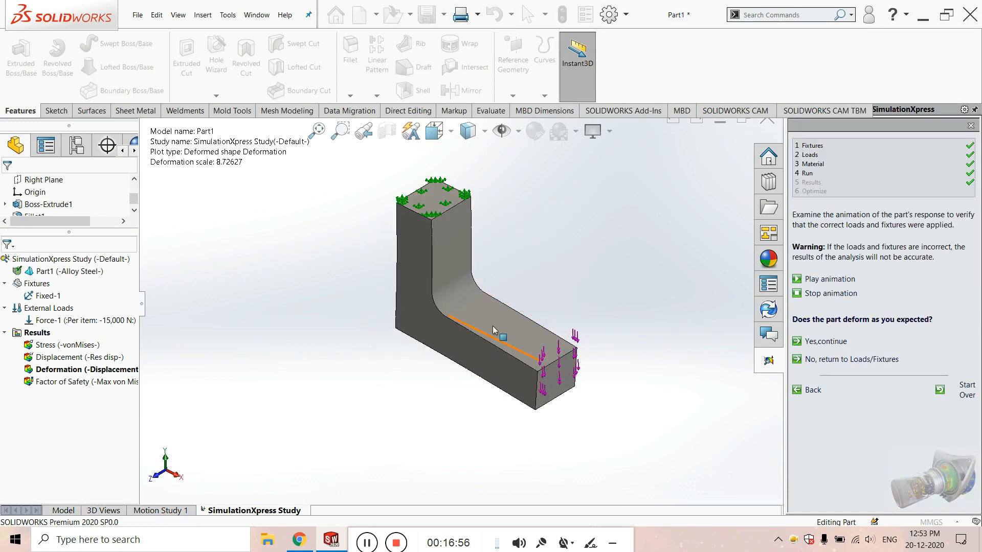
click(834, 342)
scroll(484, 309, down, 5)
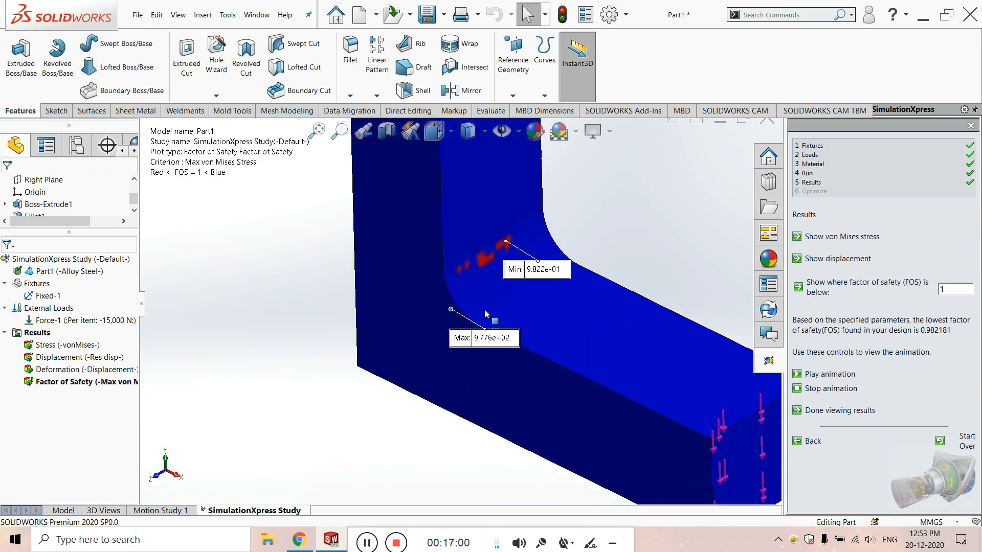
scroll(546, 312, up, 4)
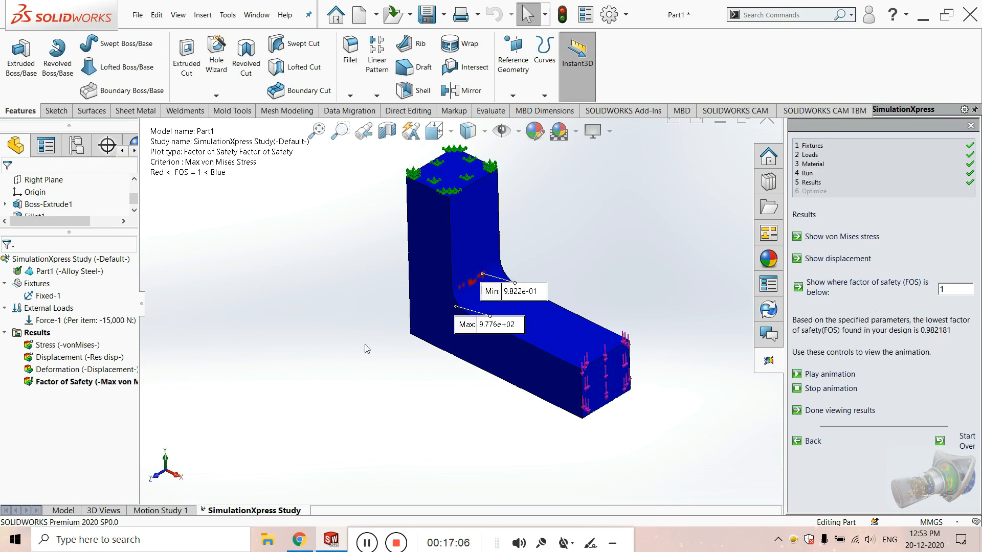
Examine the fillet's critical region from several angles, return to the isometric view and move the factor of safety callouts clear of the part.
scroll(418, 347, down, 3)
scroll(570, 347, up, 7)
scroll(501, 282, down, 3)
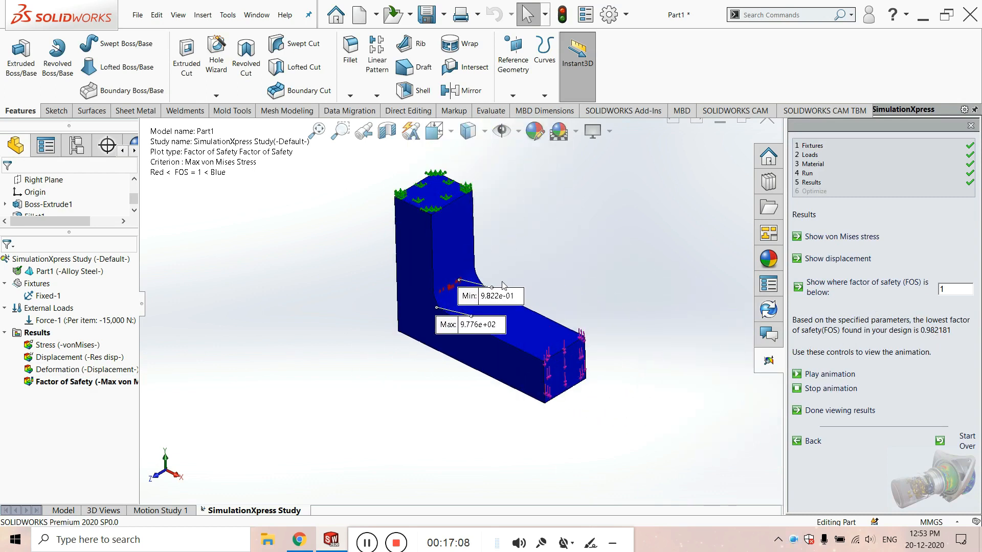
scroll(504, 287, down, 2)
middle_drag(517, 292, 636, 381)
scroll(635, 381, up, 3)
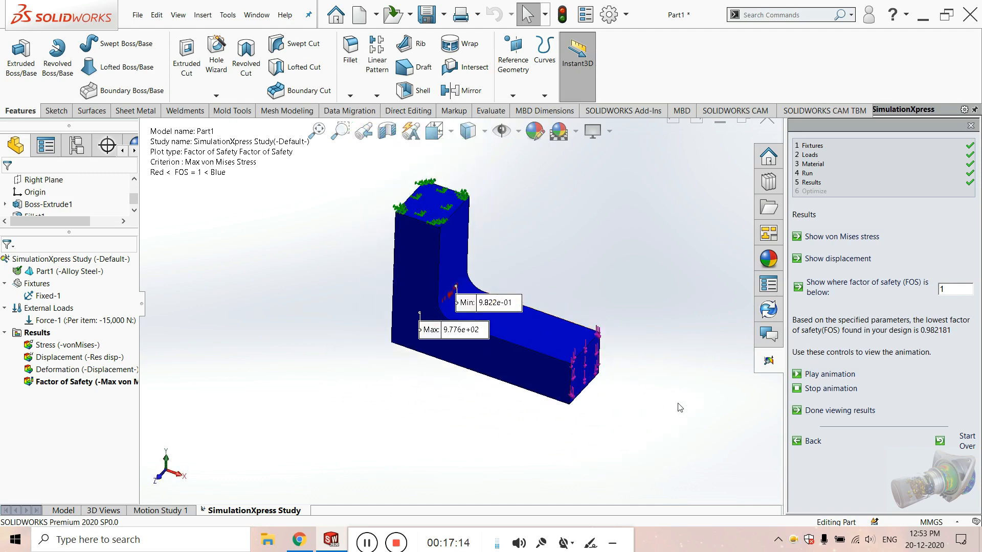
scroll(680, 408, up, 2)
key(ctrl+7)
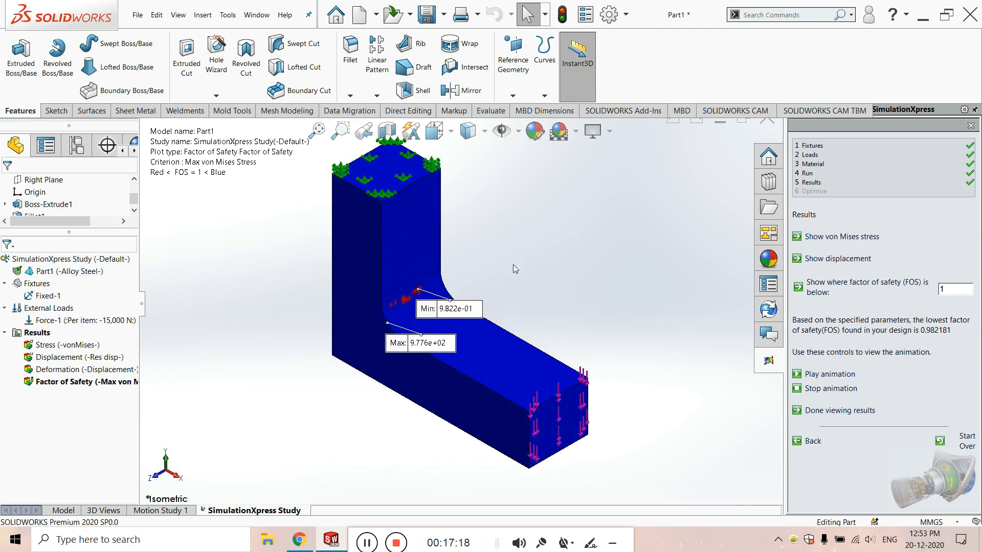
scroll(515, 269, up, 3)
scroll(511, 269, down, 3)
scroll(507, 268, up, 3)
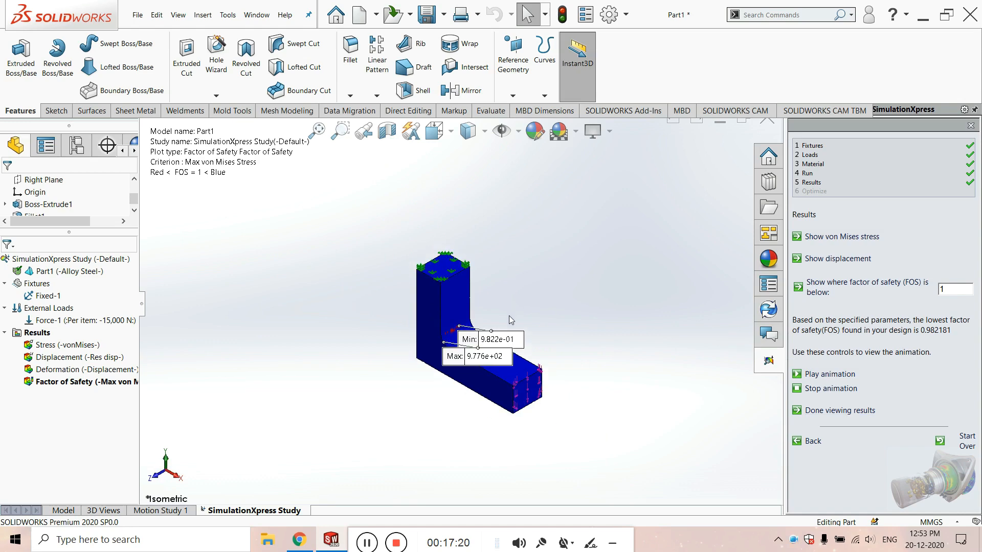
scroll(496, 341, down, 4)
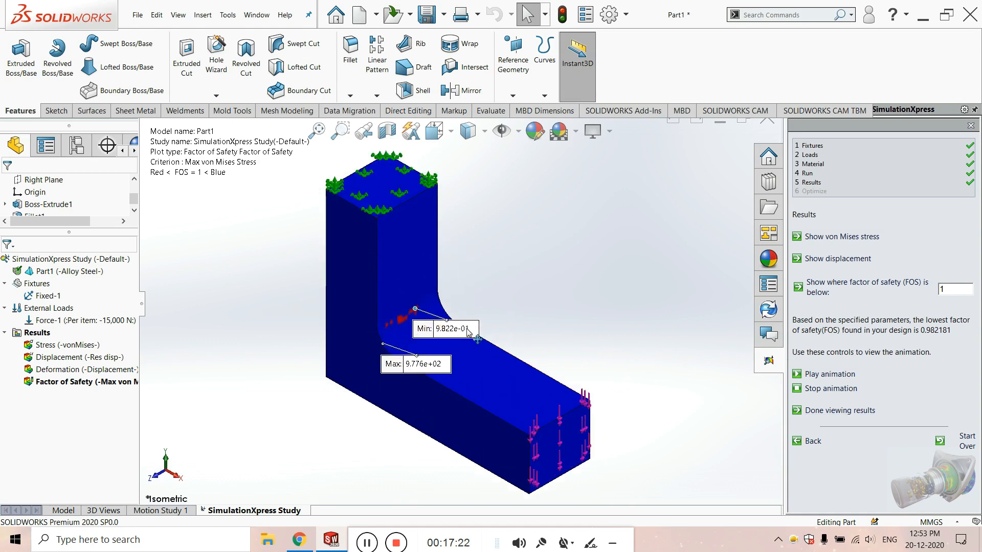
drag(402, 372, 197, 309)
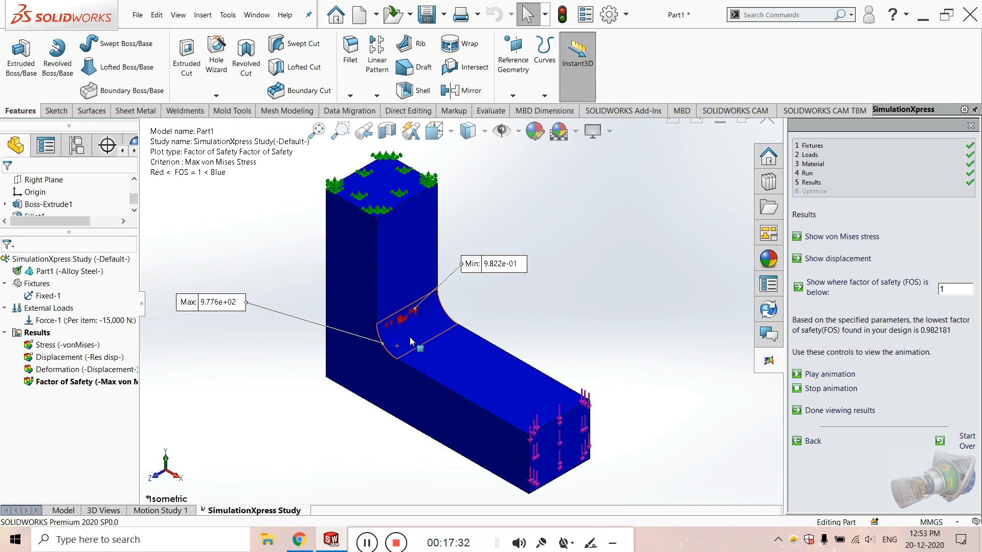
Finish viewing the results, start a report of the study and enter "Analysis study data" as its description.
click(812, 411)
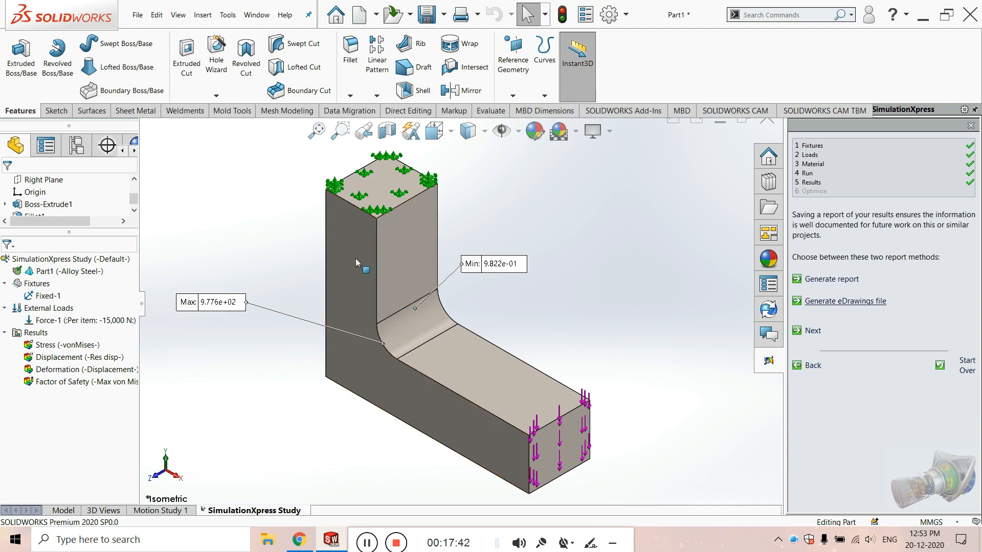
click(835, 283)
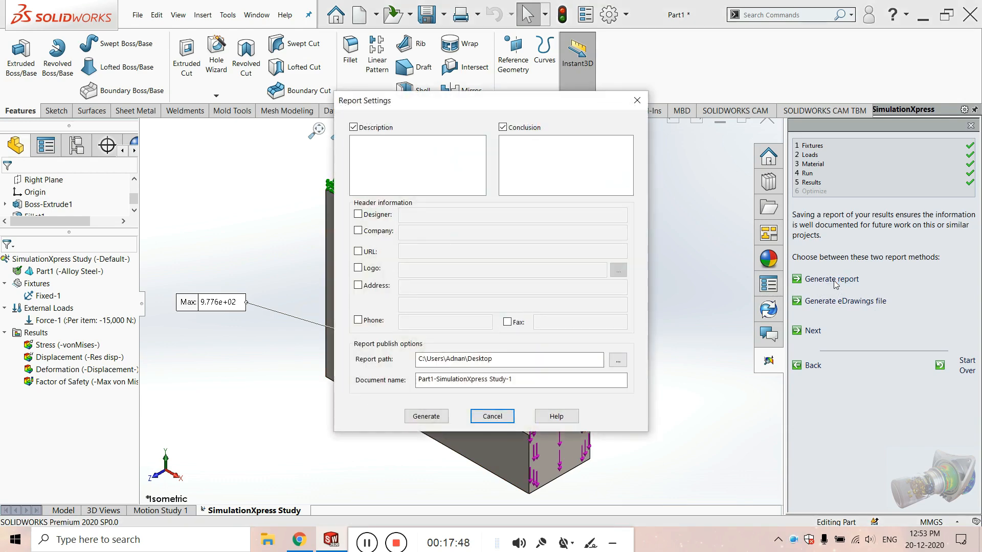
click(366, 169)
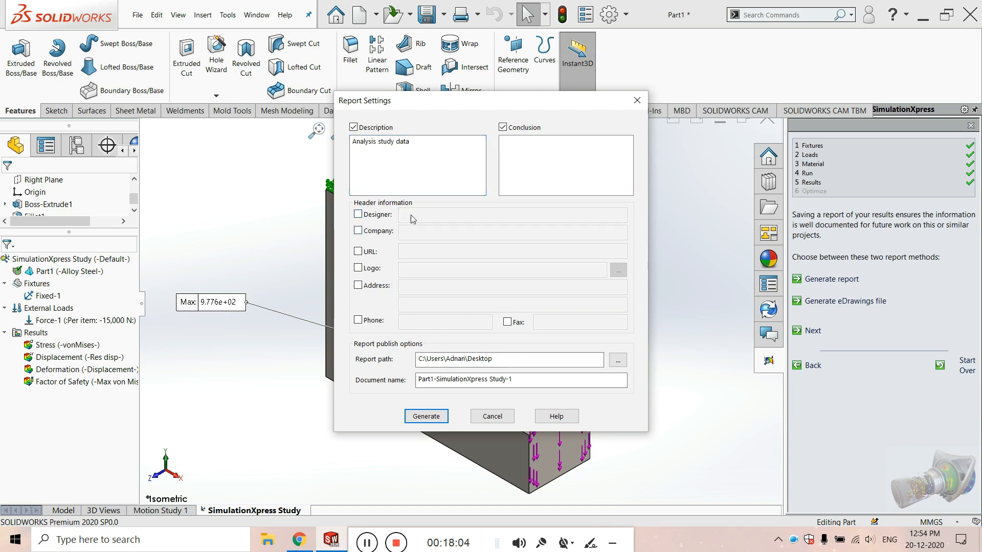
Include the designer CadDesignMaster and the company CDM in the report's header information.
click(358, 215)
click(435, 215)
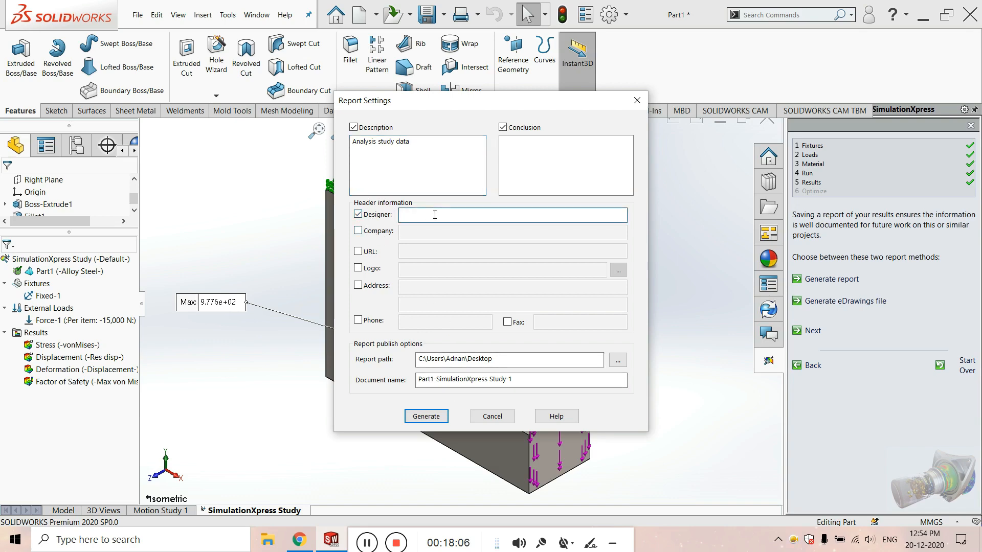
text(CadDesignMaster)
click(358, 231)
click(410, 230)
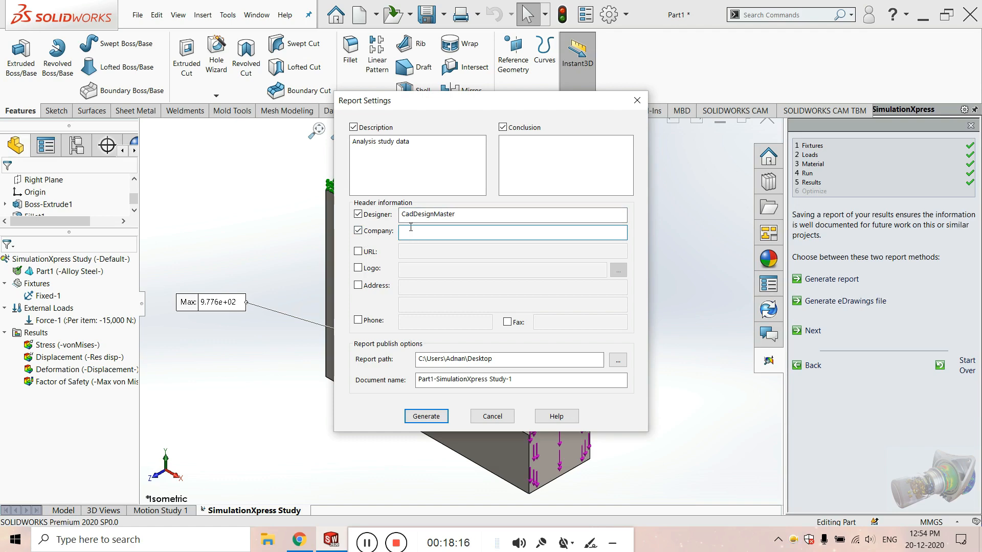
text(CDM)
click(358, 251)
click(444, 252)
drag(452, 103, 485, 115)
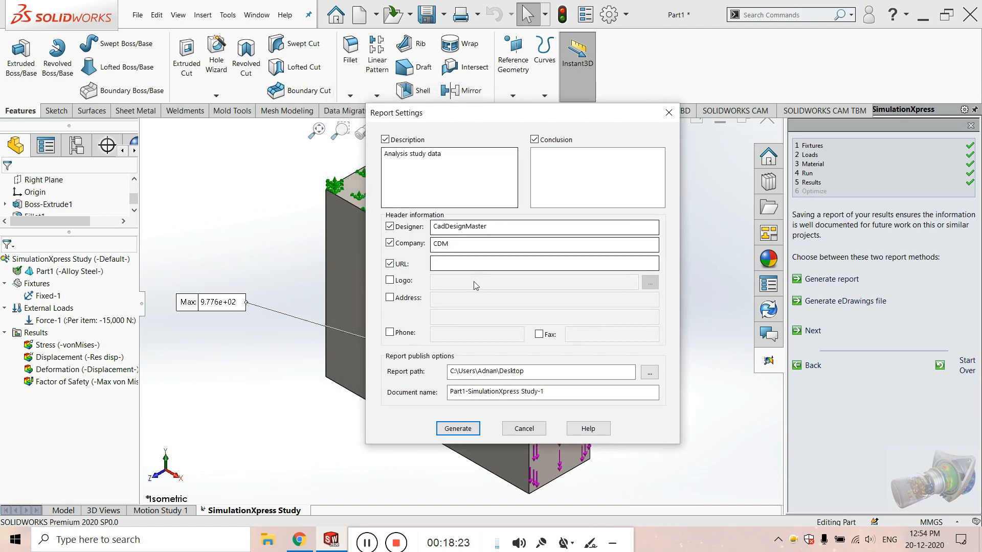
click(402, 267)
Generate the report under the document name Part1-SimulationXpress Study-1.
click(373, 542)
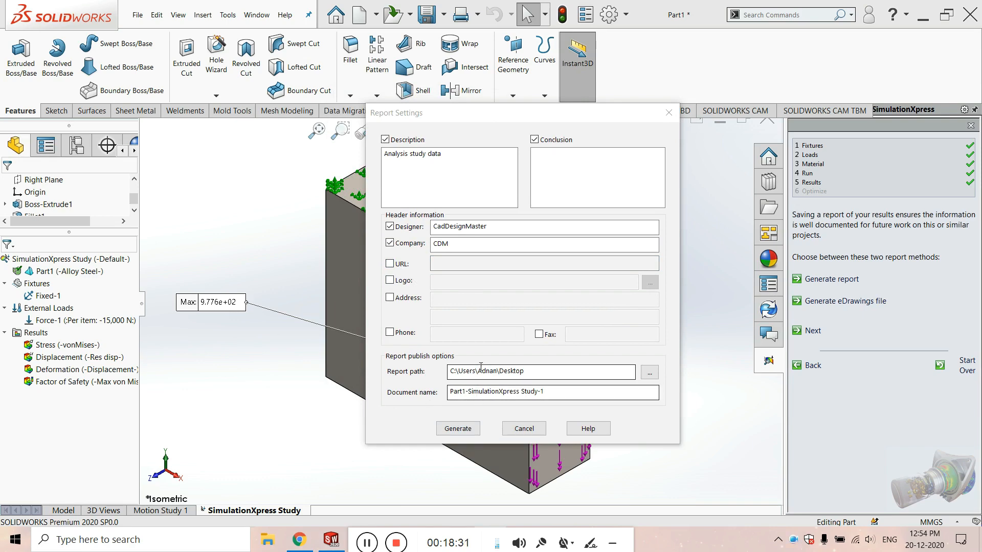
click(456, 429)
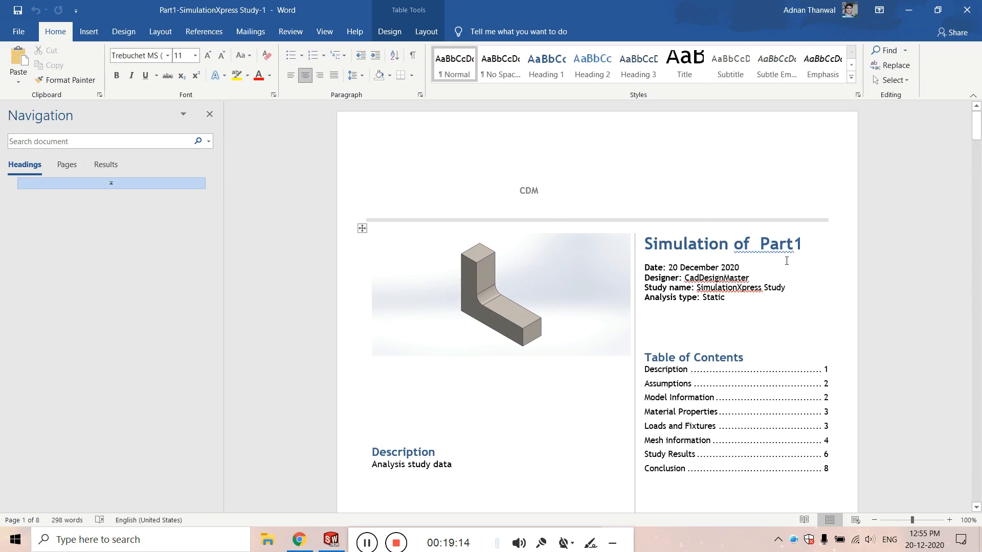
Examine the generated report's cover page and Model Information section, including the Solid Bodies table and model images.
click(814, 252)
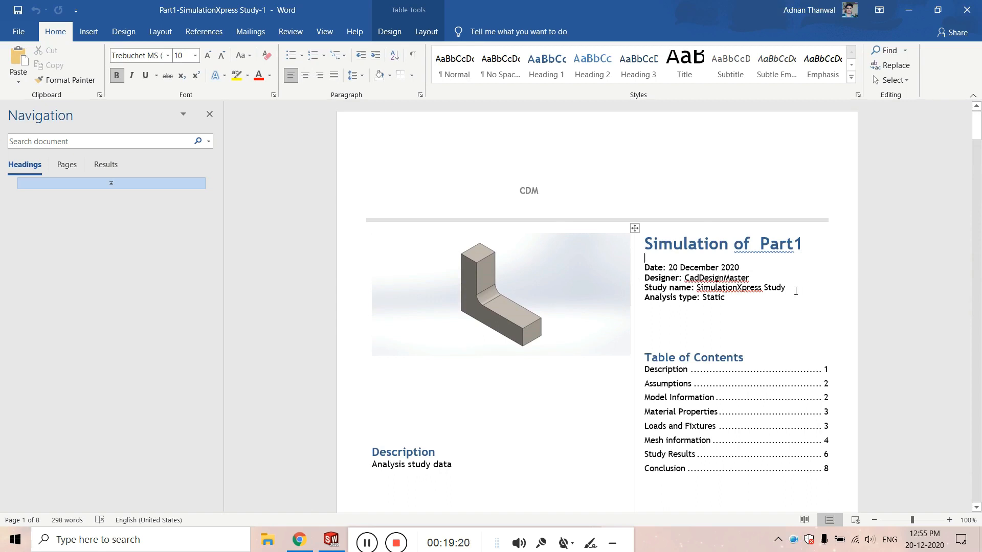
scroll(721, 301, down, 15)
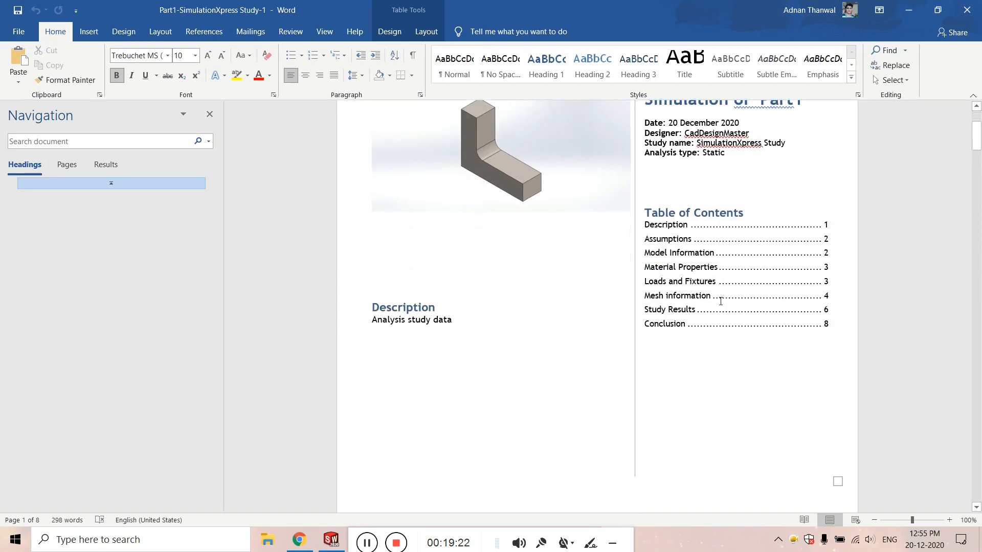
scroll(718, 309, down, 5)
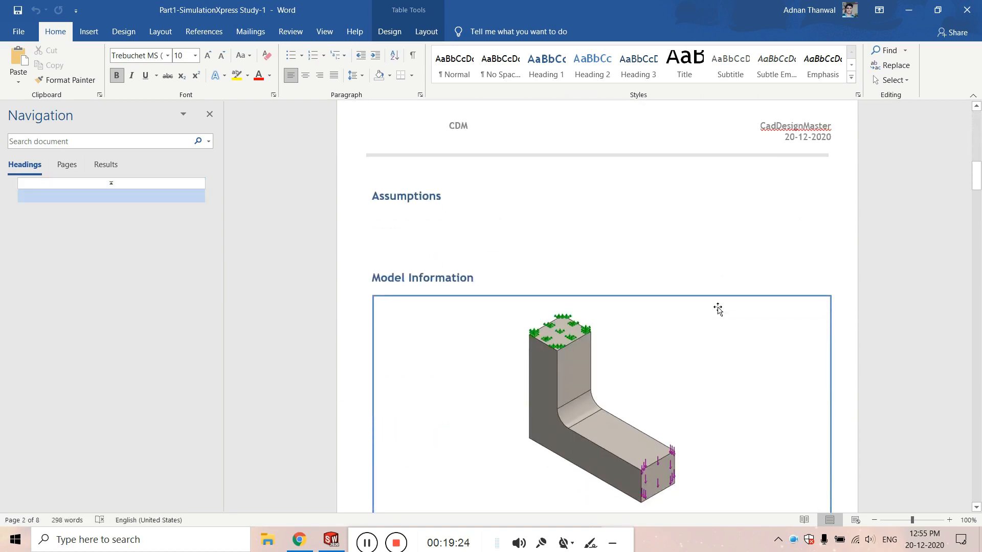
scroll(716, 309, up, 3)
scroll(664, 316, down, 3)
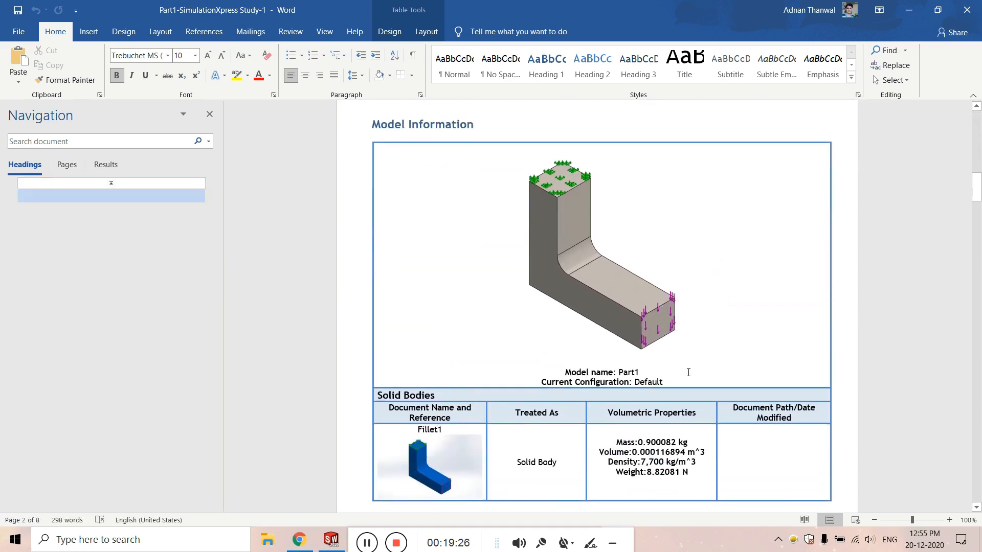
scroll(660, 333, down, 3)
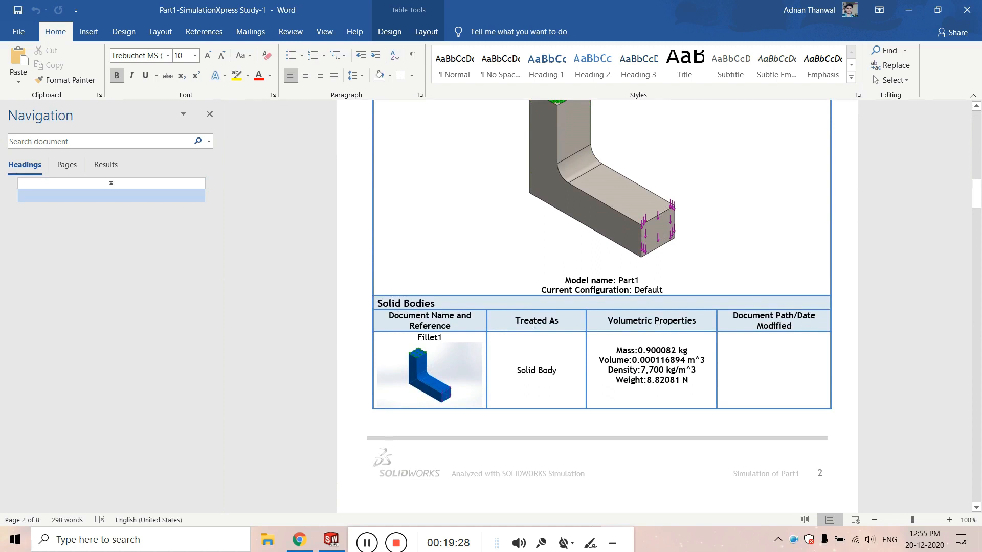
drag(557, 366, 515, 370)
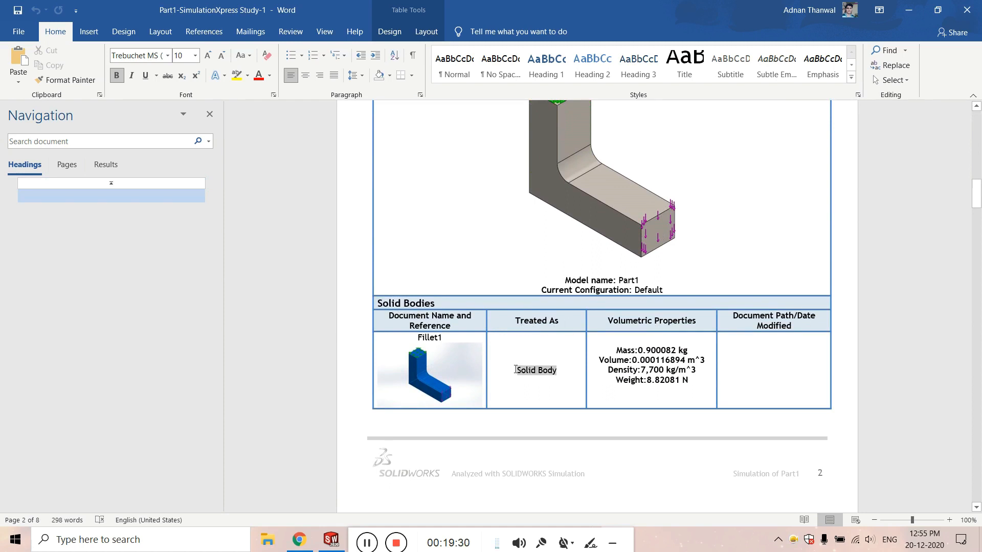
click(428, 377)
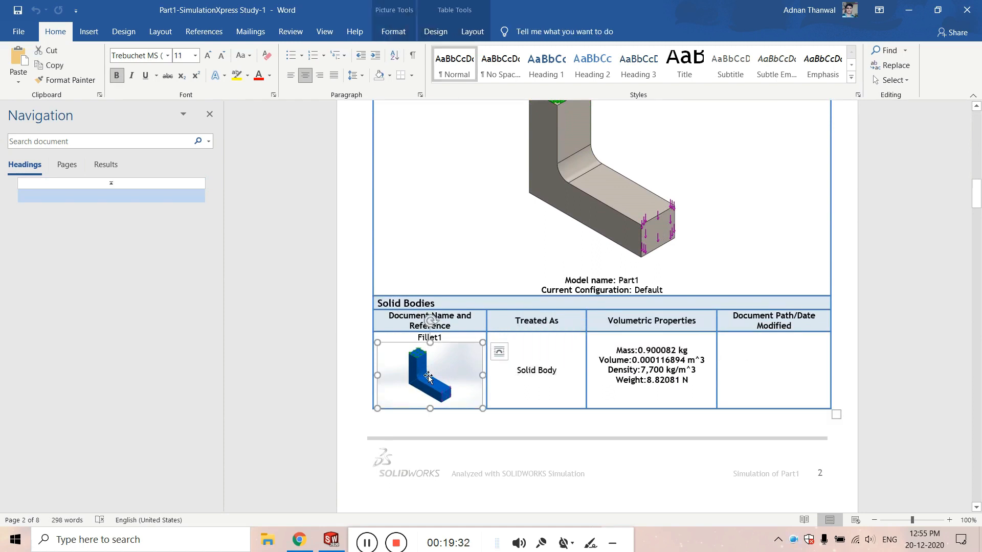
click(444, 256)
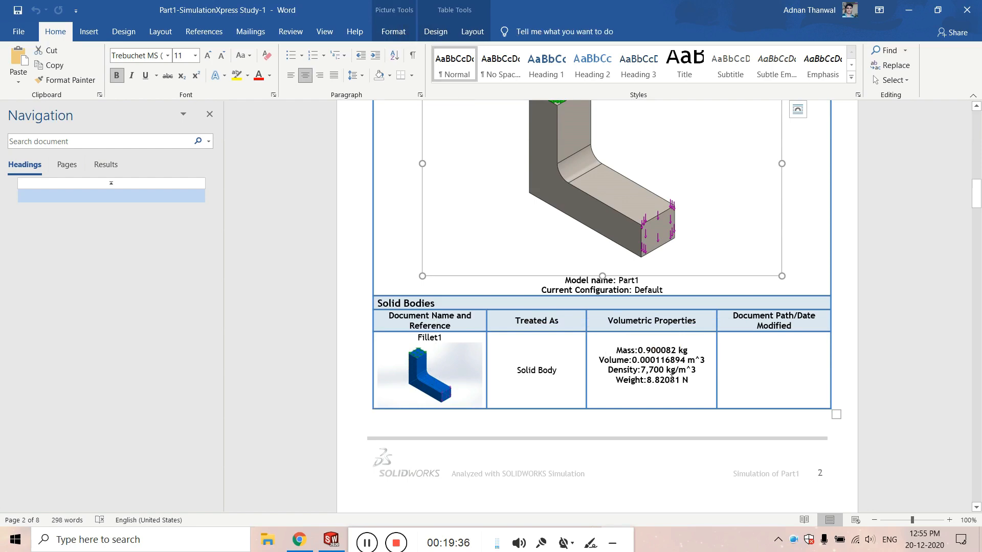
Read the report's Material Properties section and its Loads and Fixtures tables.
scroll(672, 377, down, 10)
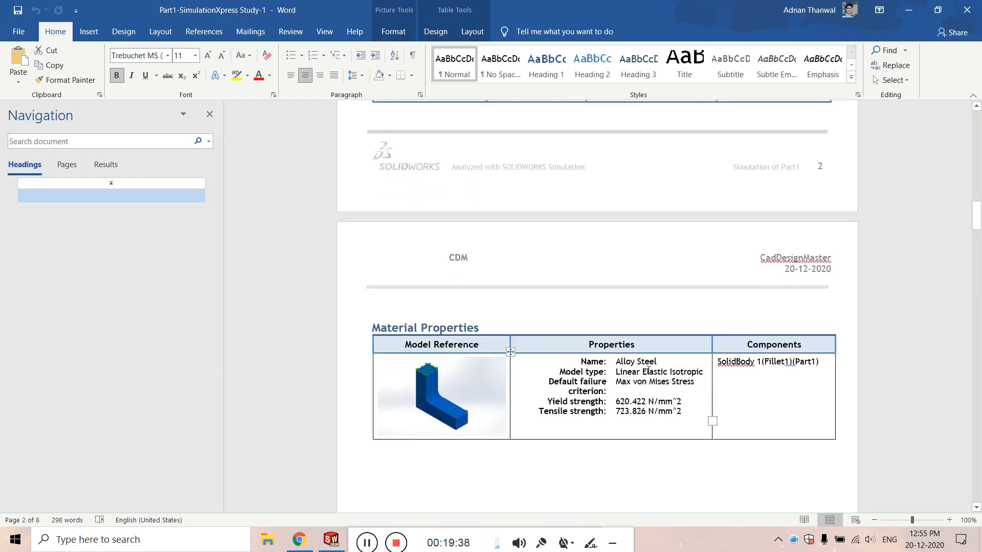
click(665, 363)
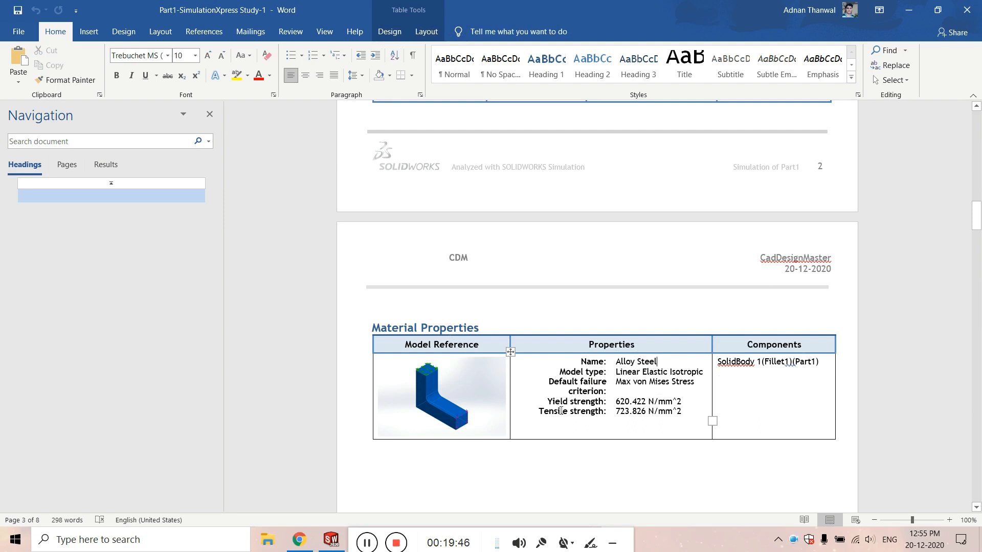
scroll(697, 383, down, 9)
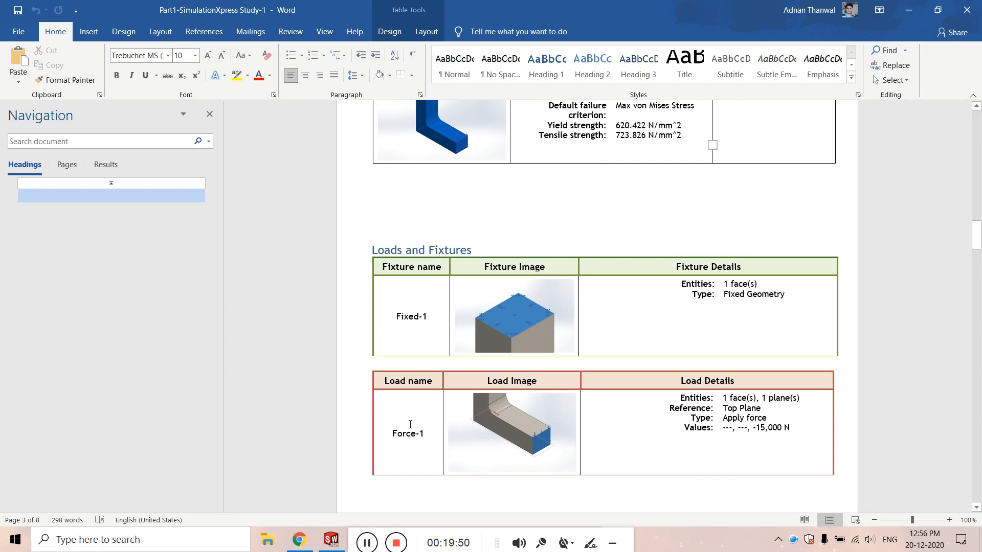
Review the report's mesh information tables and mesh image, briefly checking back on the model in SOLIDWORKS.
scroll(526, 401, down, 10)
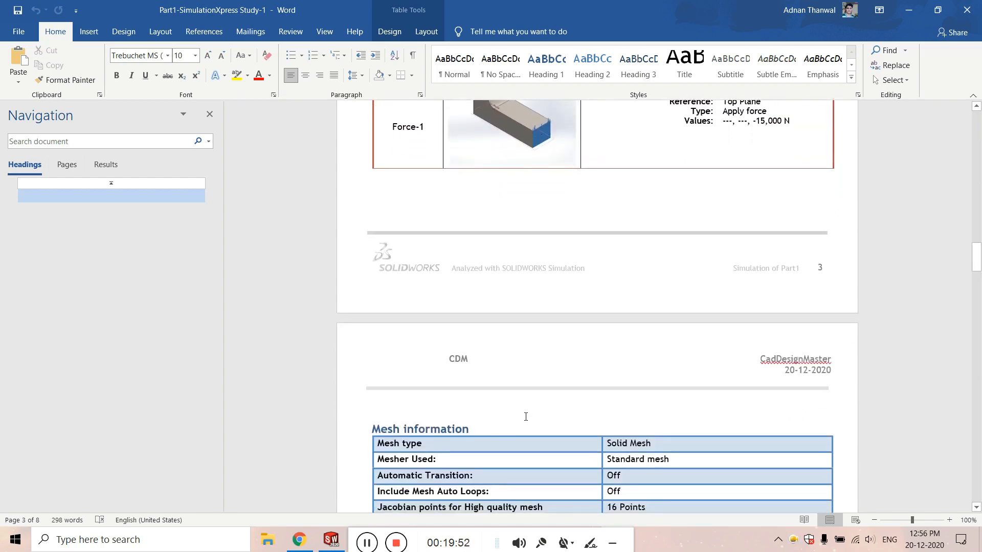
drag(664, 291, 597, 284)
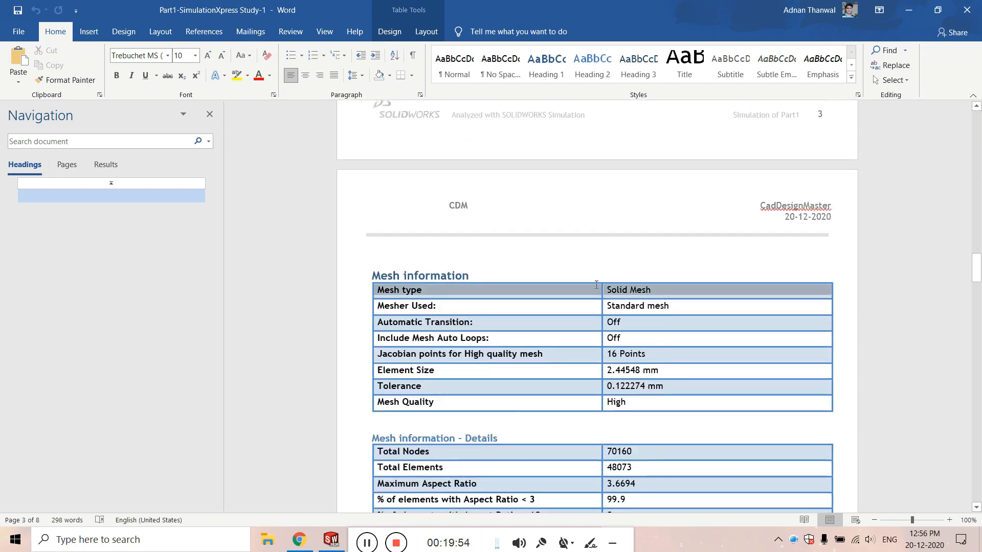
drag(606, 335, 581, 246)
click(331, 540)
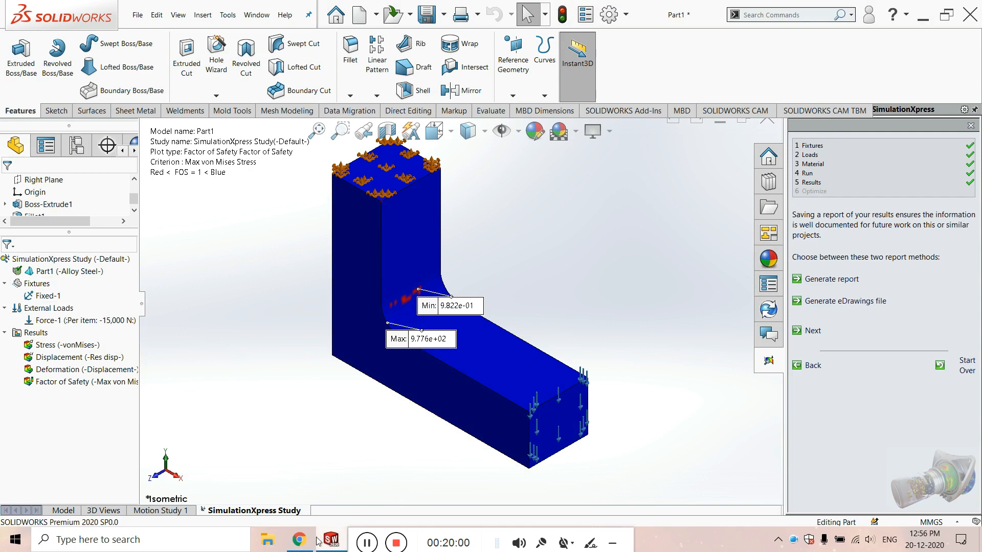
click(332, 541)
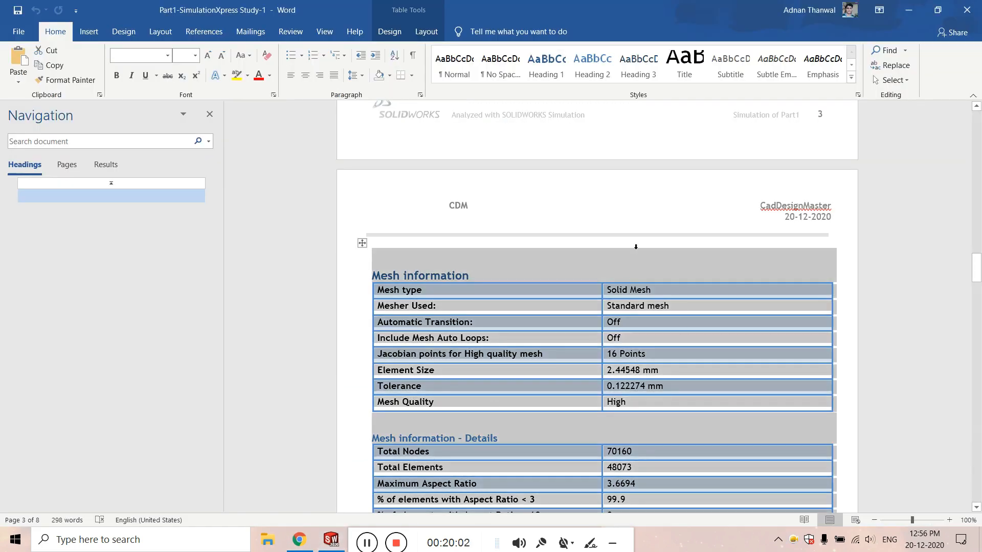
click(417, 307)
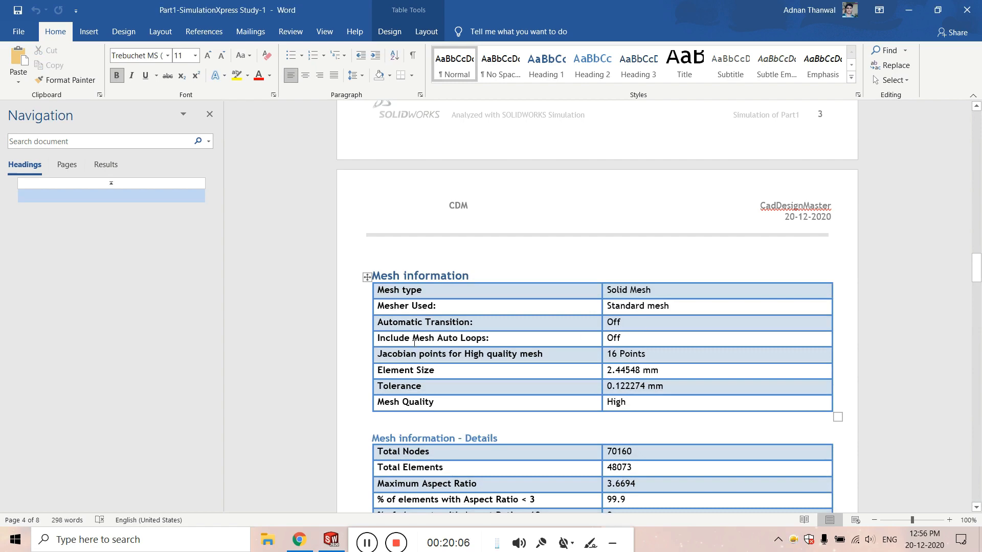
scroll(673, 375, down, 10)
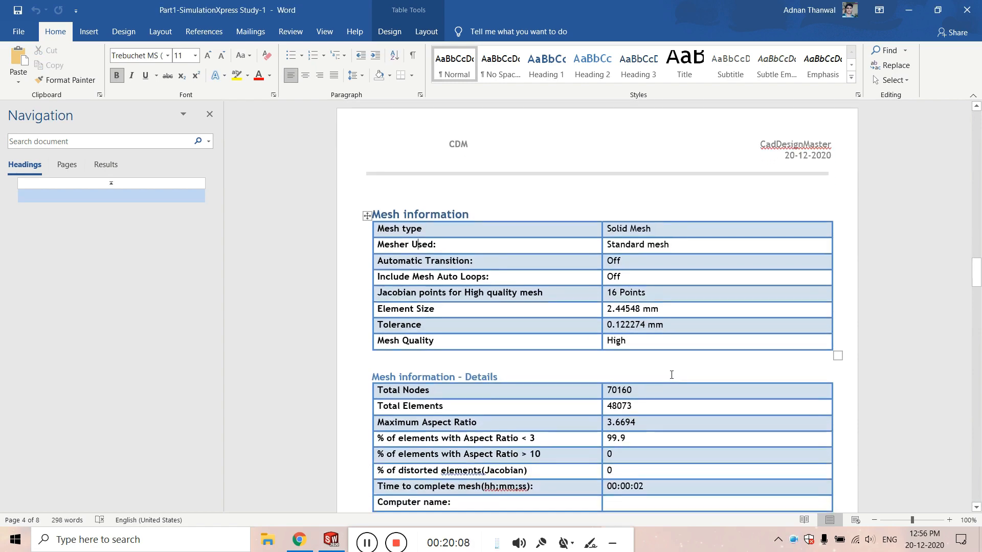
scroll(517, 336, down, 6)
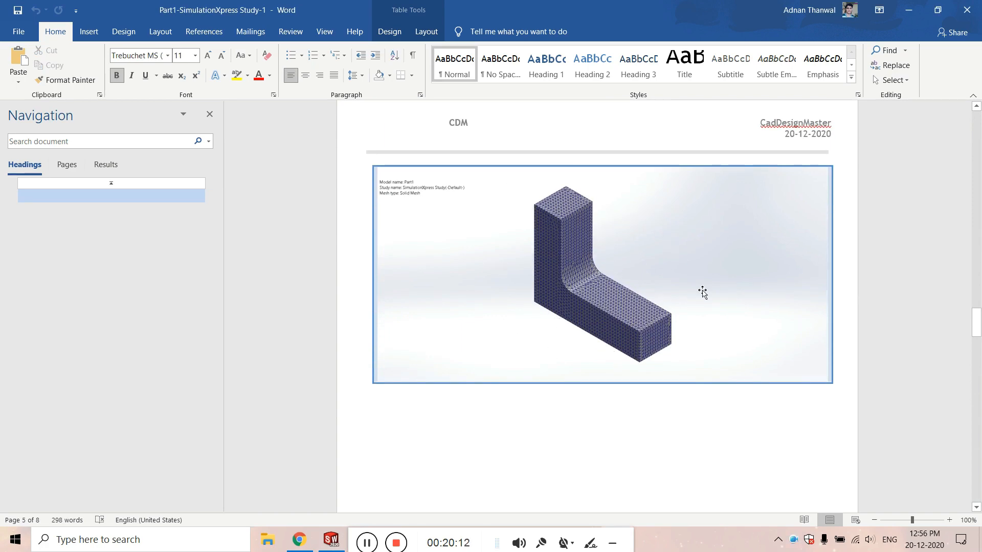
Examine the Study Results pages for stress, displacement, deformation and factor of safety in the report.
scroll(550, 265, down, 10)
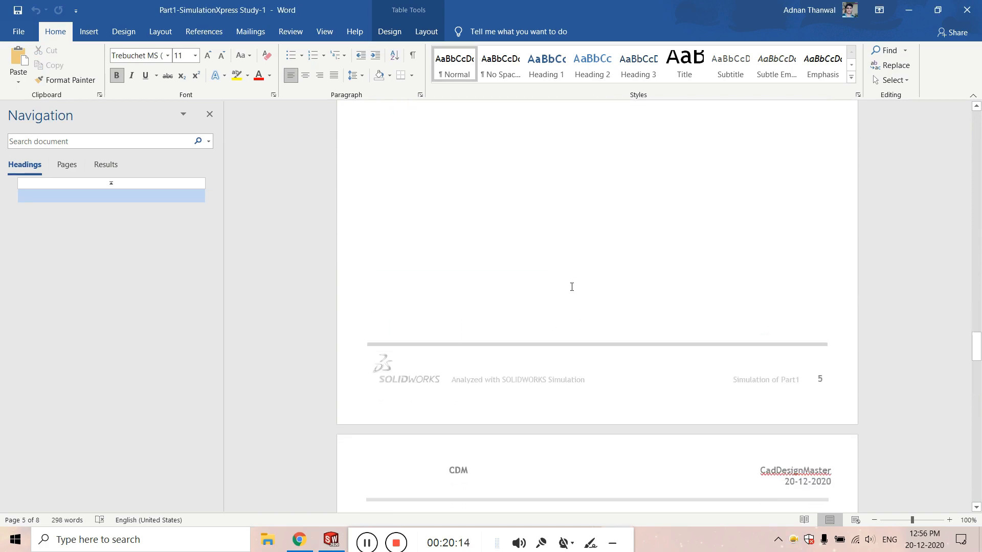
scroll(572, 287, down, 5)
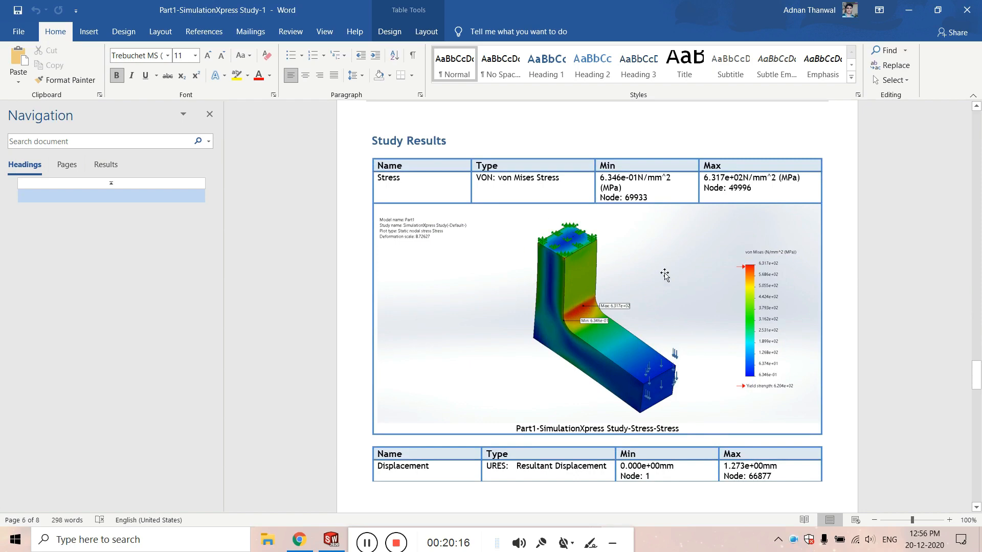
scroll(664, 274, down, 20)
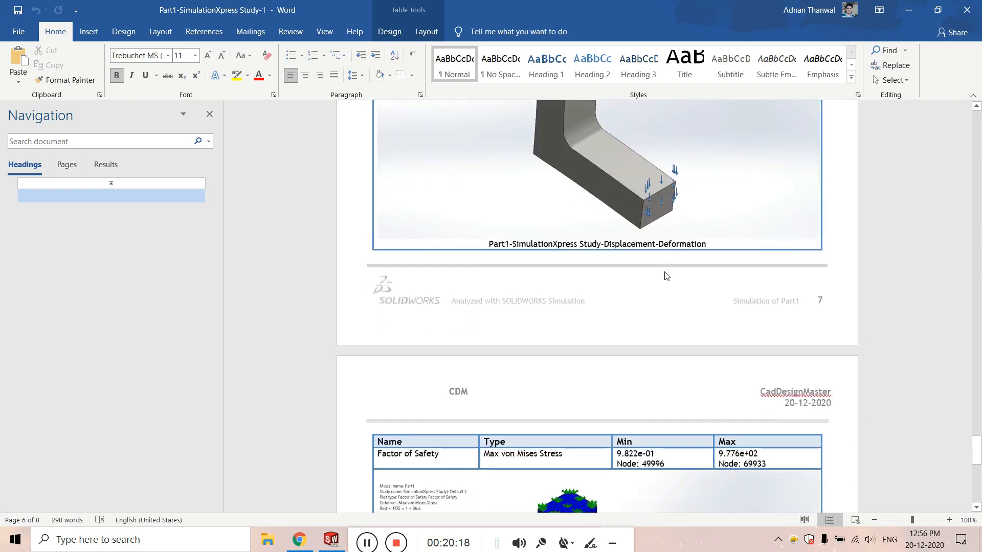
scroll(665, 271, down, 18)
scroll(664, 266, up, 14)
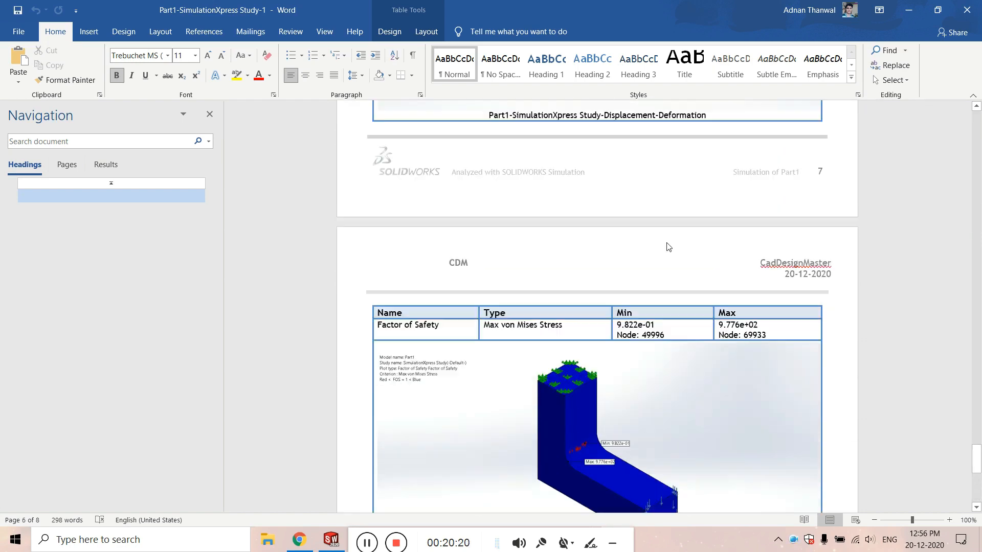
Go back through the report to its cover page and switch to the simulation study in SOLIDWORKS.
scroll(665, 250, up, 20)
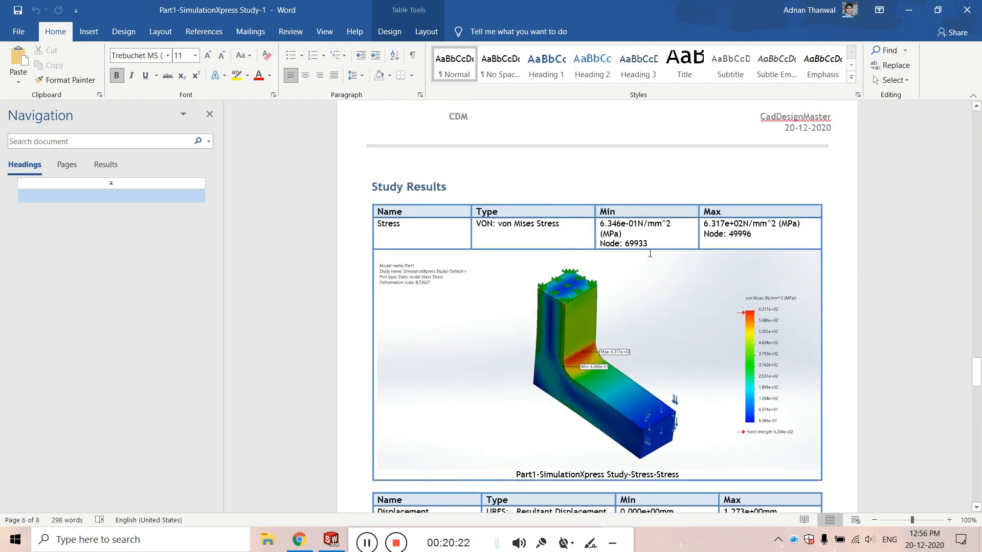
scroll(649, 254, up, 20)
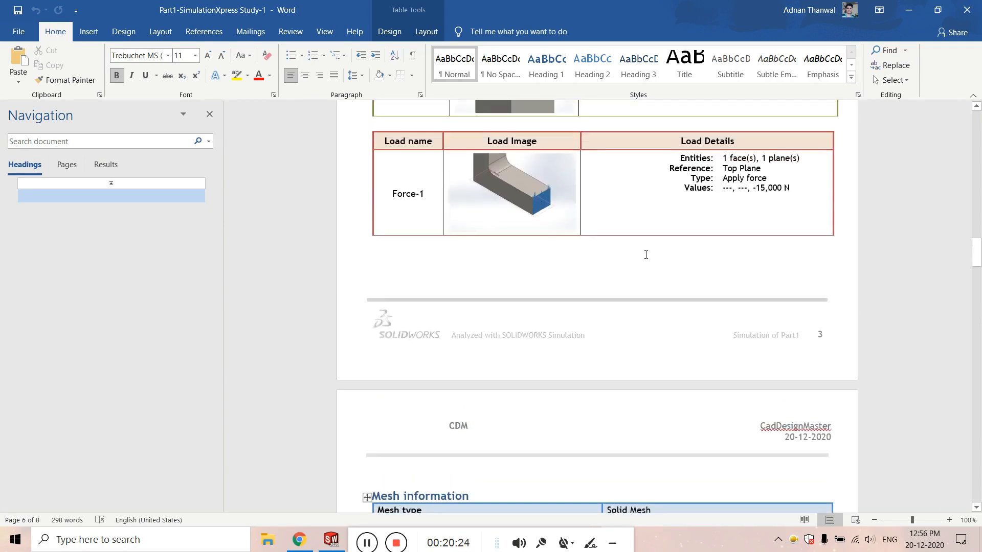
scroll(645, 256, up, 20)
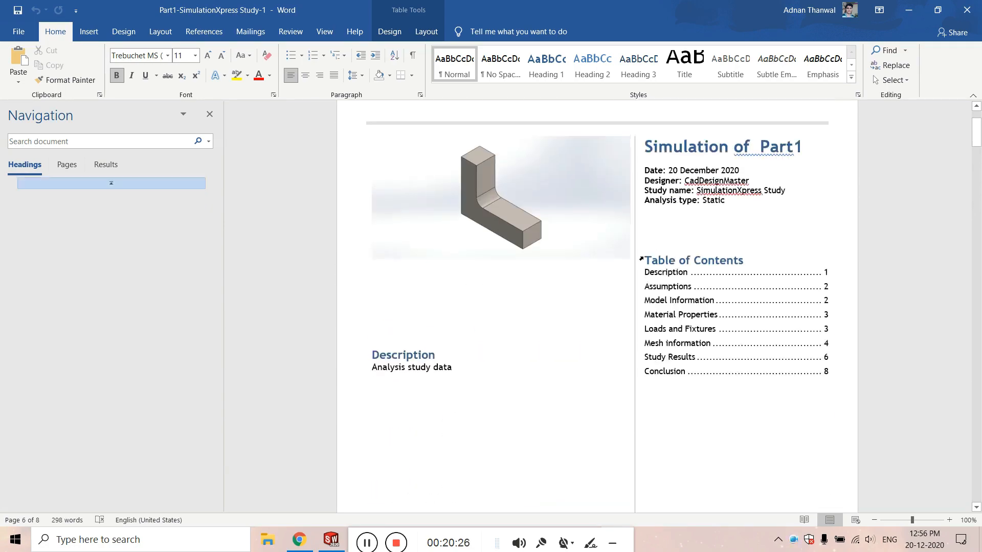
scroll(641, 259, up, 1)
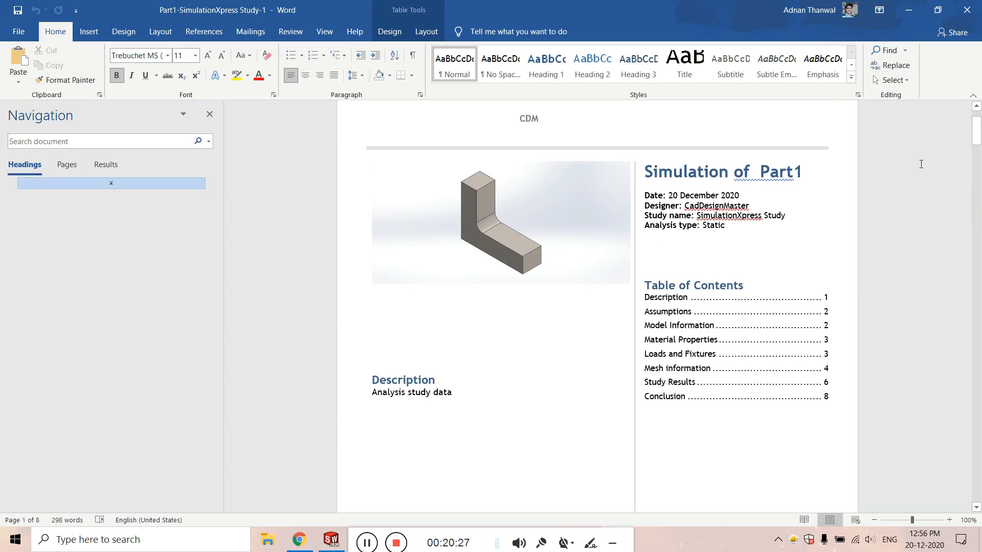
click(327, 546)
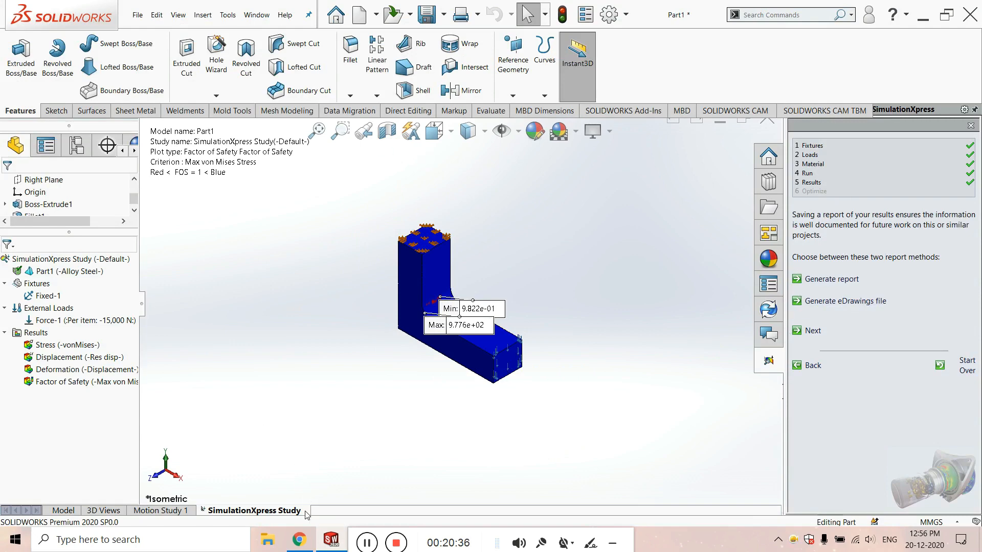
Switch to Chrome and browse the created playlists on the CAD Design Master YouTube channel.
click(300, 540)
scroll(348, 373, up, 4)
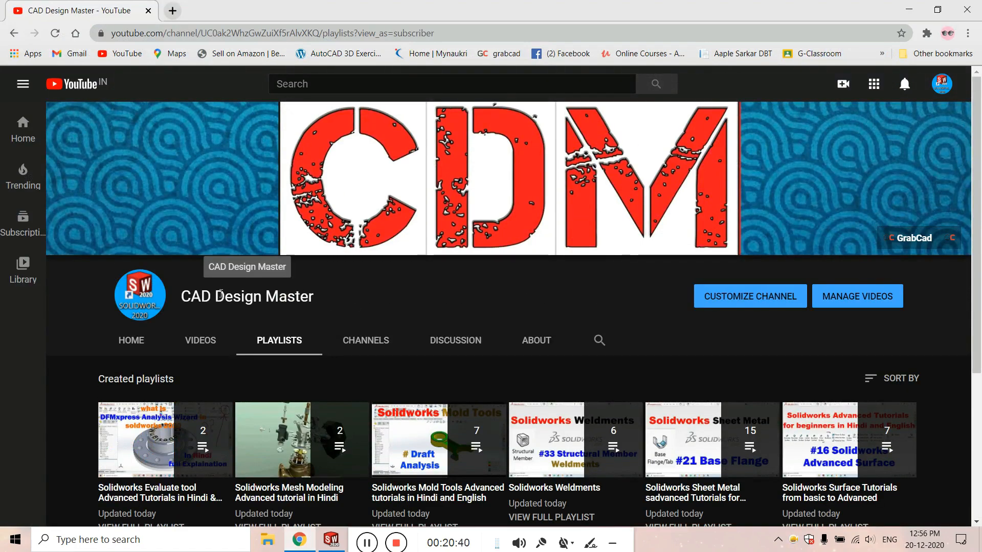
drag(220, 294, 354, 309)
click(354, 309)
scroll(418, 373, down, 3)
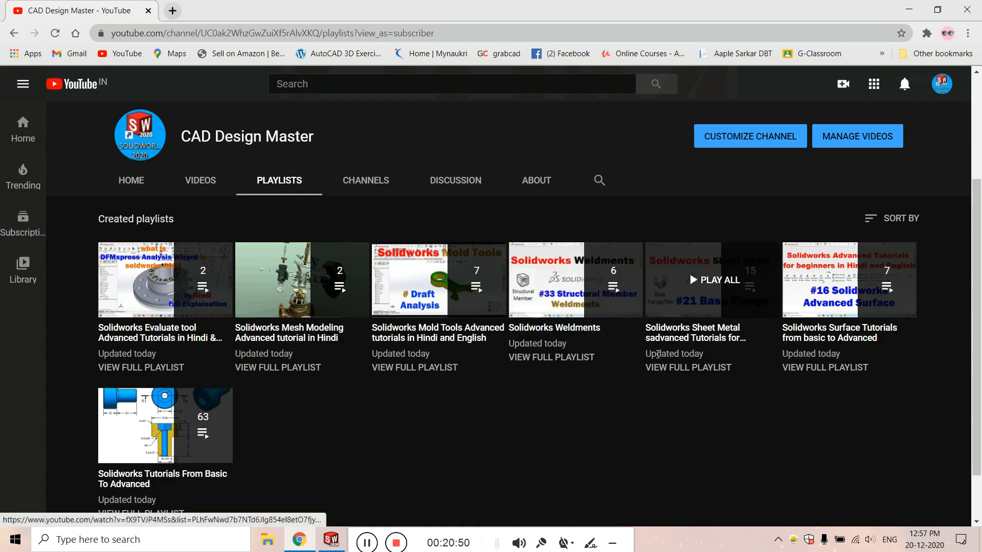
scroll(658, 354, down, 1)
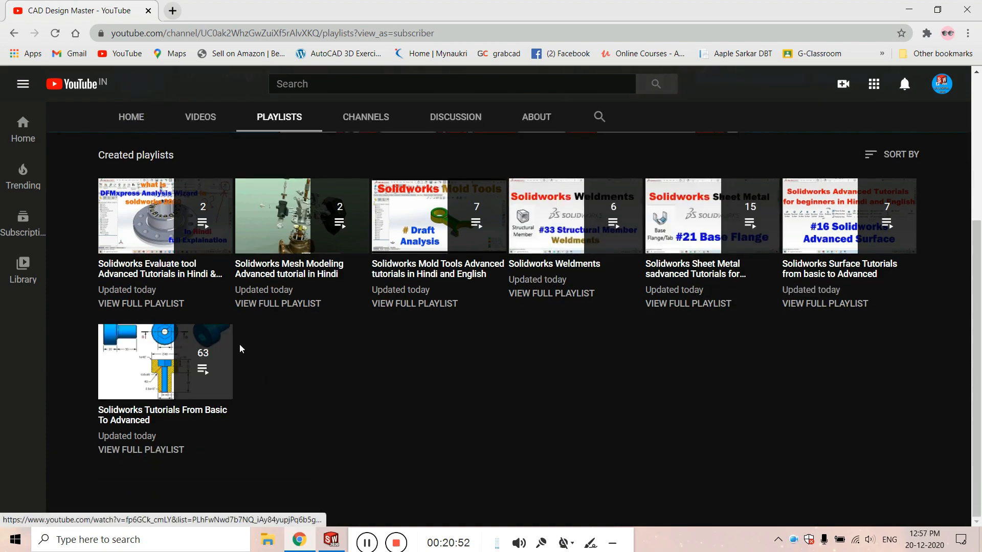
scroll(278, 362, up, 4)
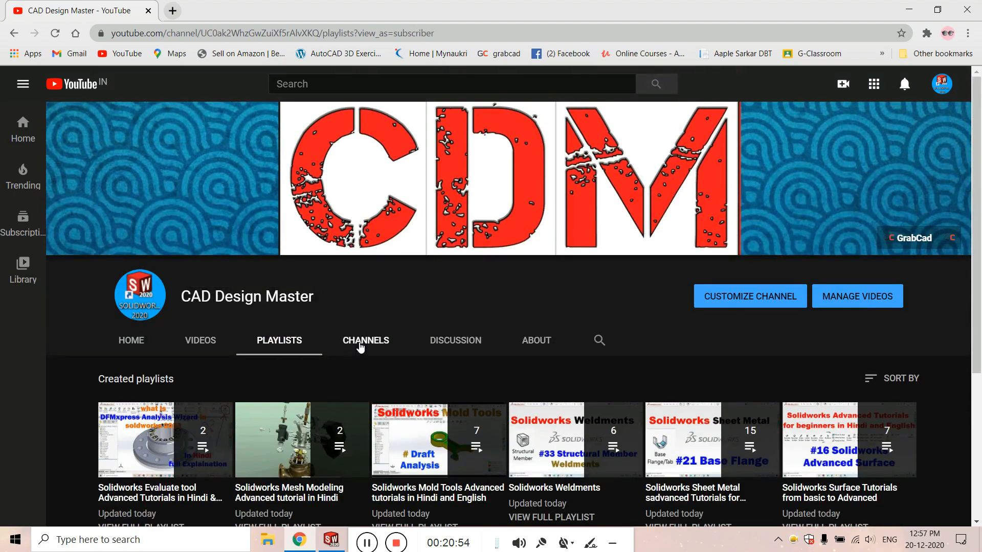
scroll(361, 346, down, 4)
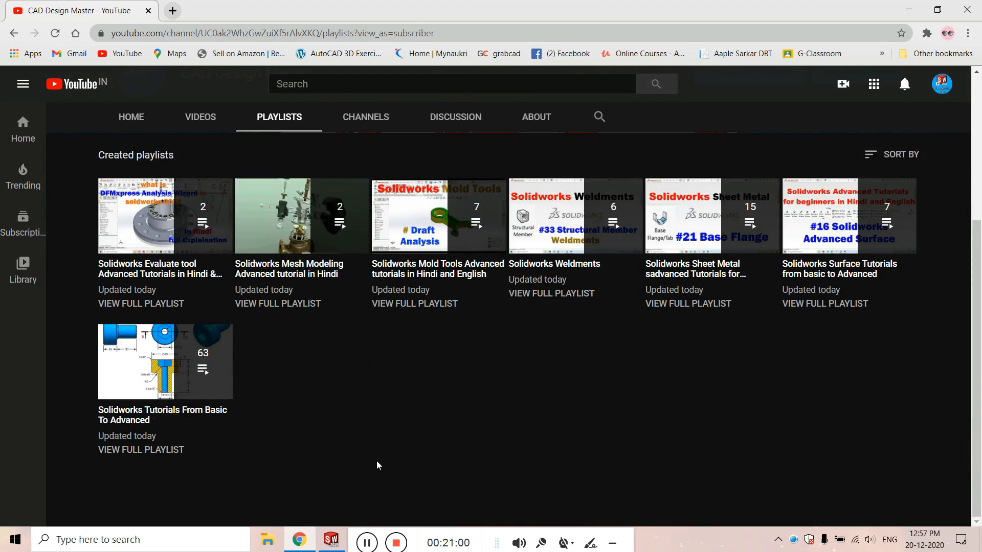
Return to SOLIDWORKS and view the whole L-shaped part in the factor of safety plot.
click(368, 543)
click(332, 543)
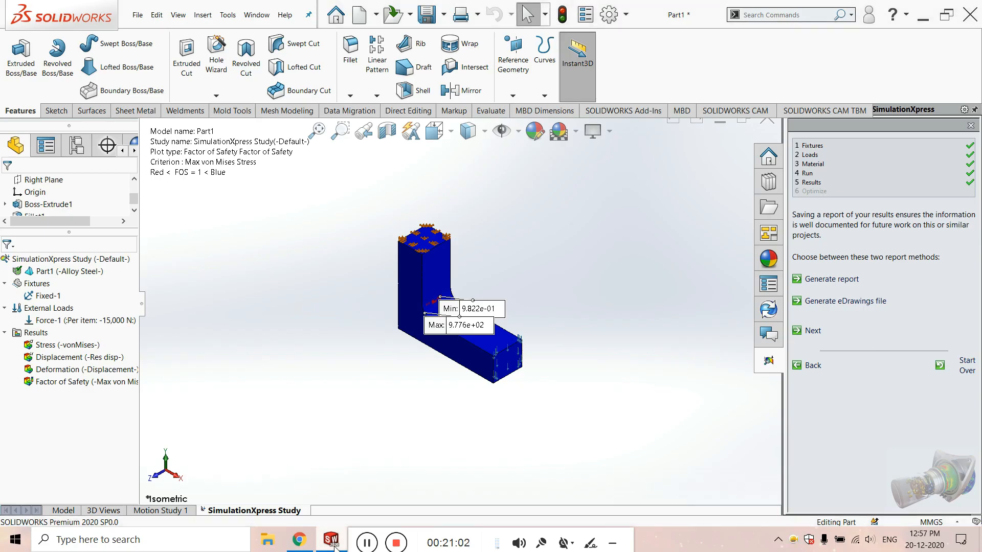
key(f)
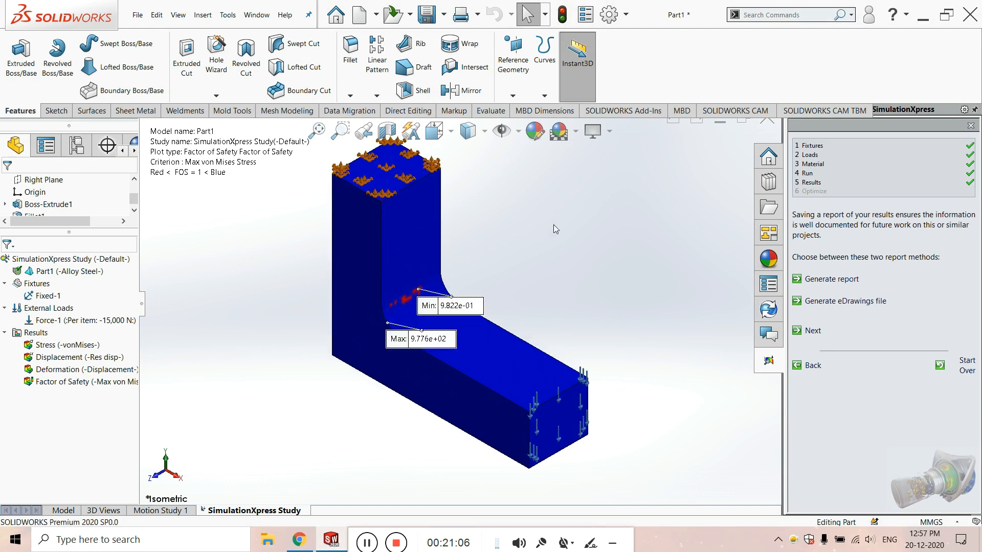
key(z)
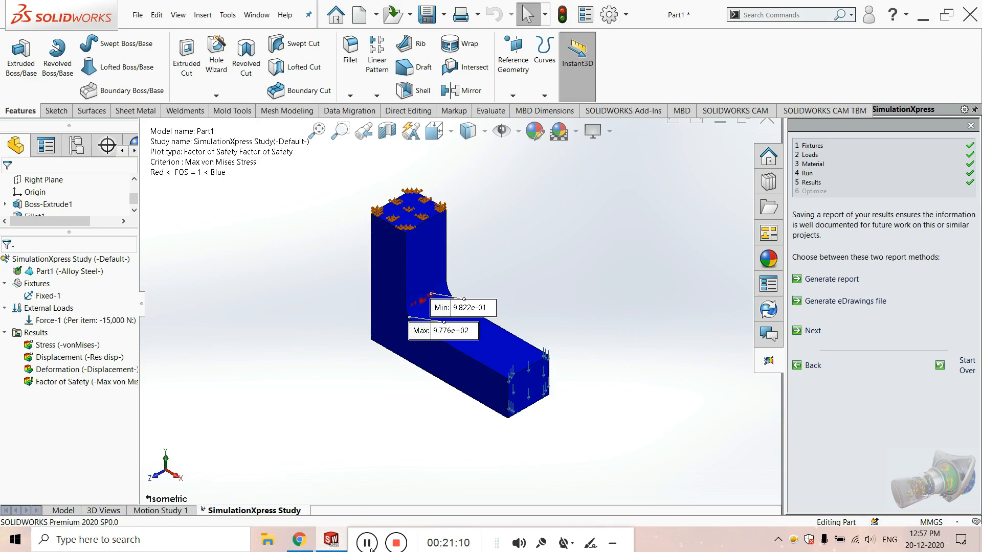
Look over the YouTube channel page in Chrome once more and switch back to the simulation study in SOLIDWORKS.
click(299, 540)
scroll(354, 284, up, 4)
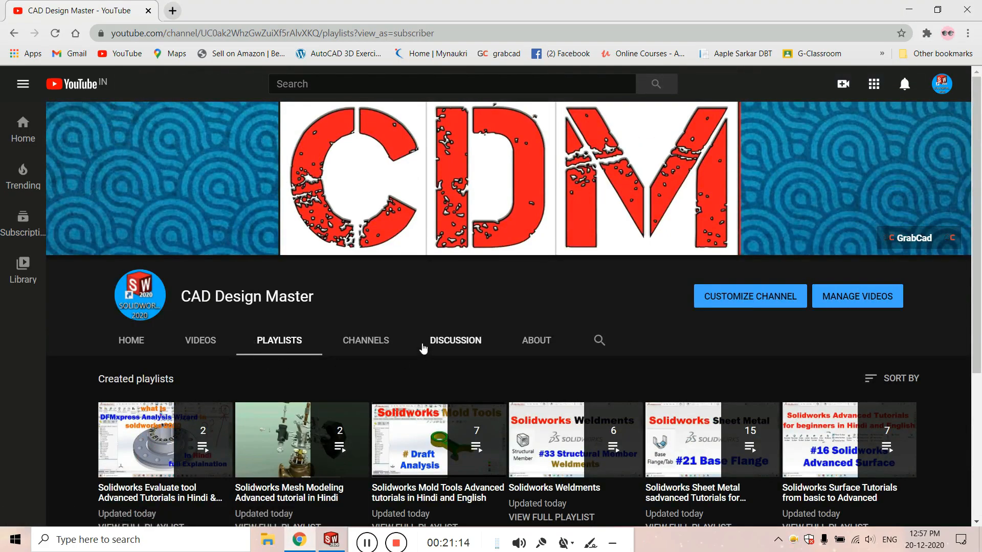
scroll(423, 348, down, 3)
scroll(409, 375, up, 3)
click(331, 541)
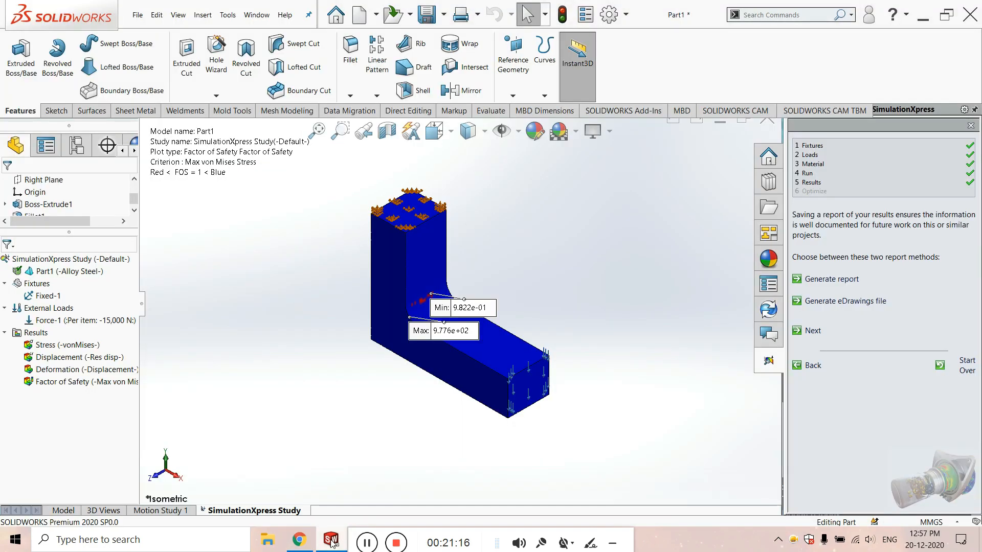